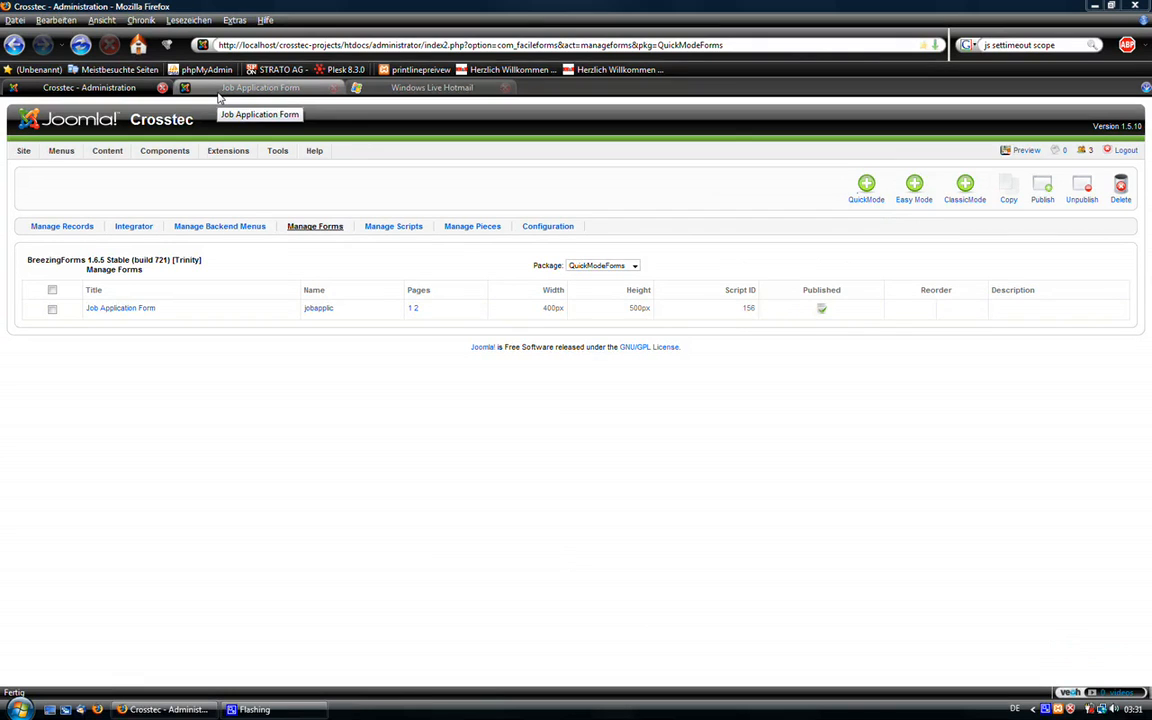
Examine the published Job Application Form, including its welcome text and the Base Data, Contact Data and Security sections.
left_click(219, 92)
scroll(120, 443, "up", 1)
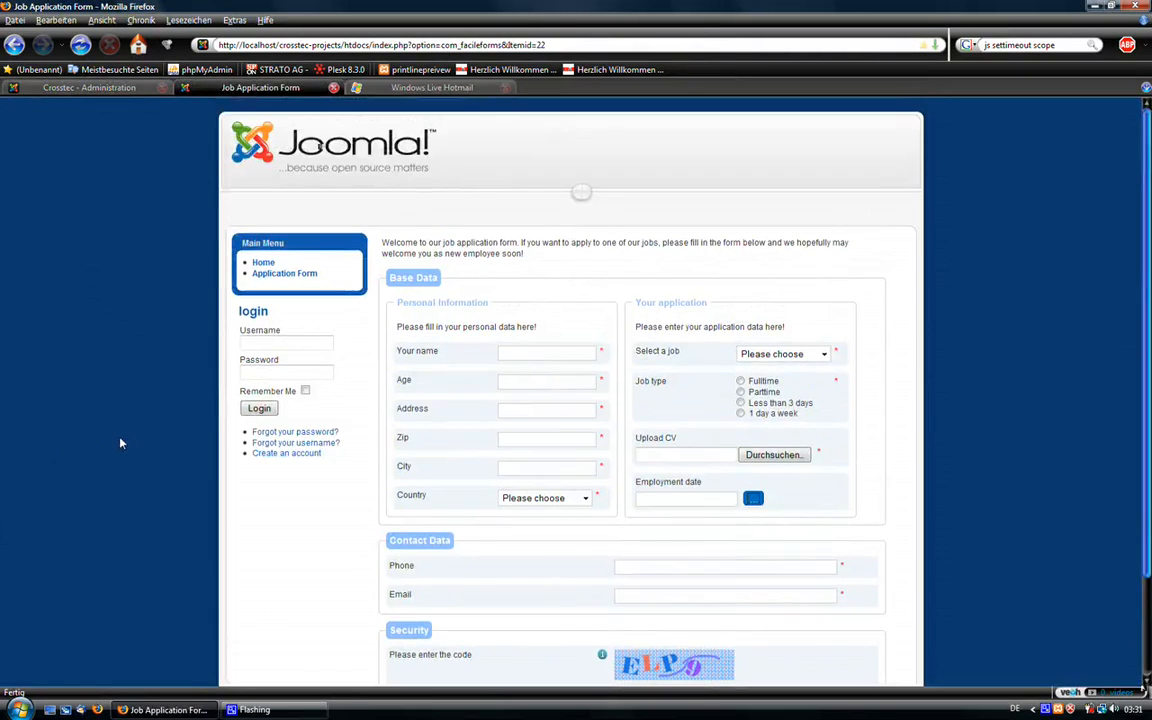
scroll(121, 442, "down", 2)
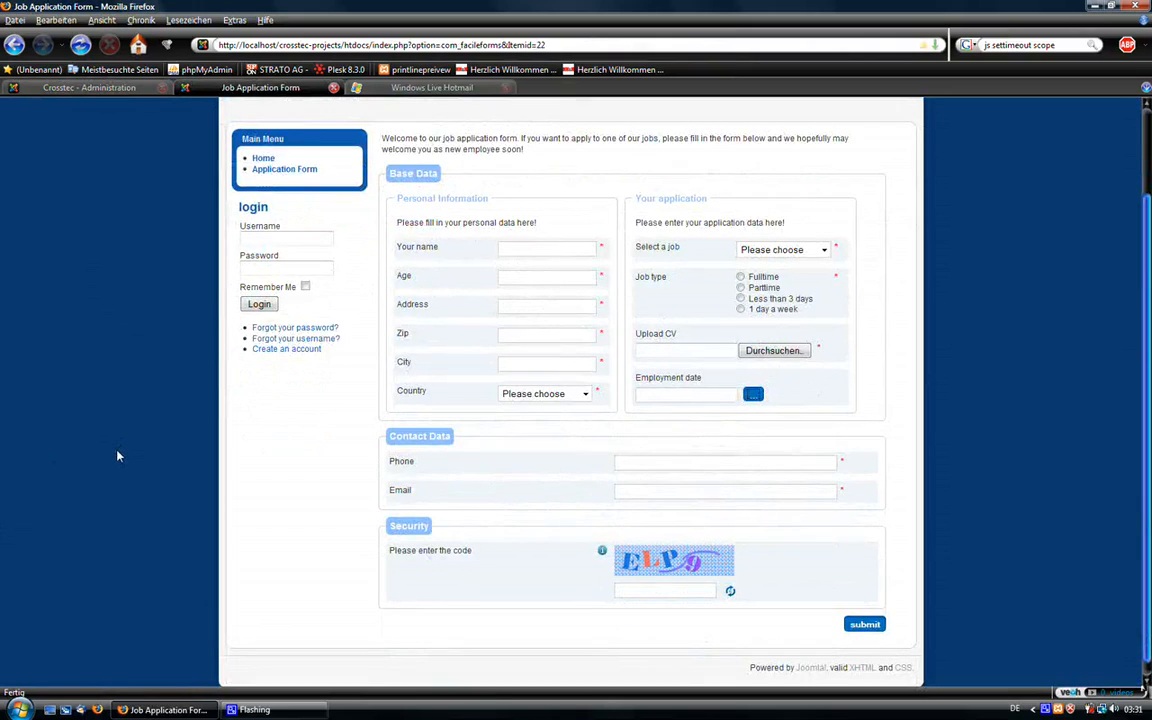
scroll(157, 385, "up", 1)
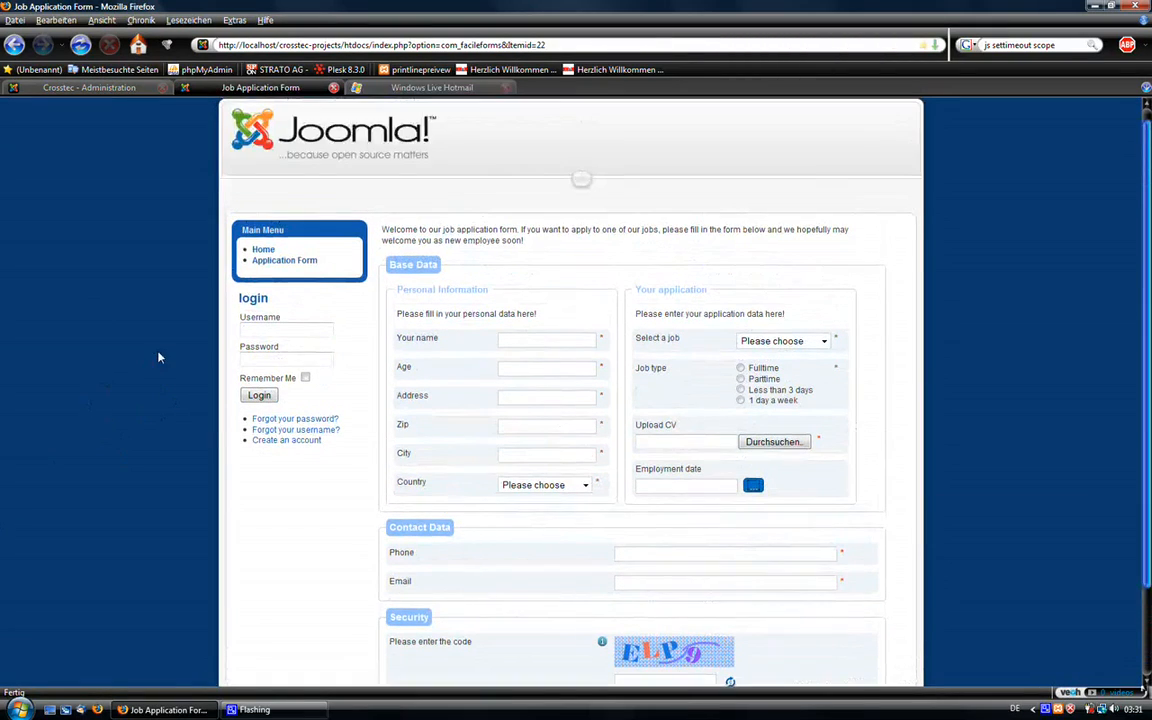
scroll(324, 419, "down", 1)
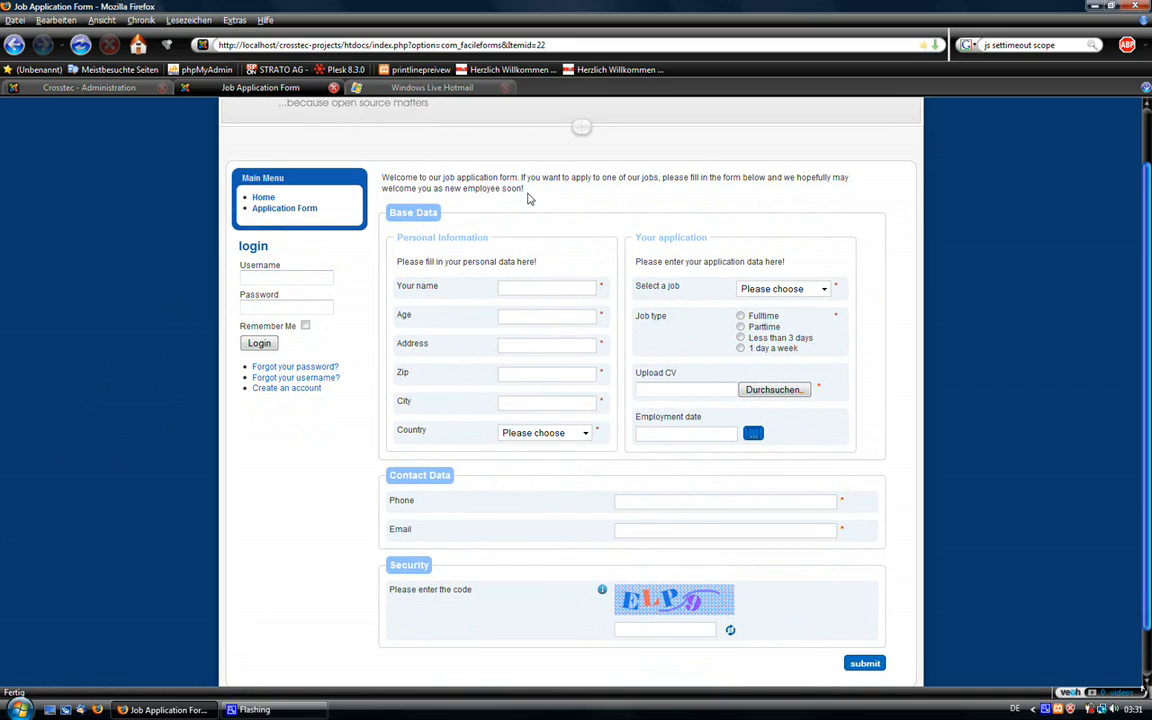
left_click_drag(532, 197, 388, 178)
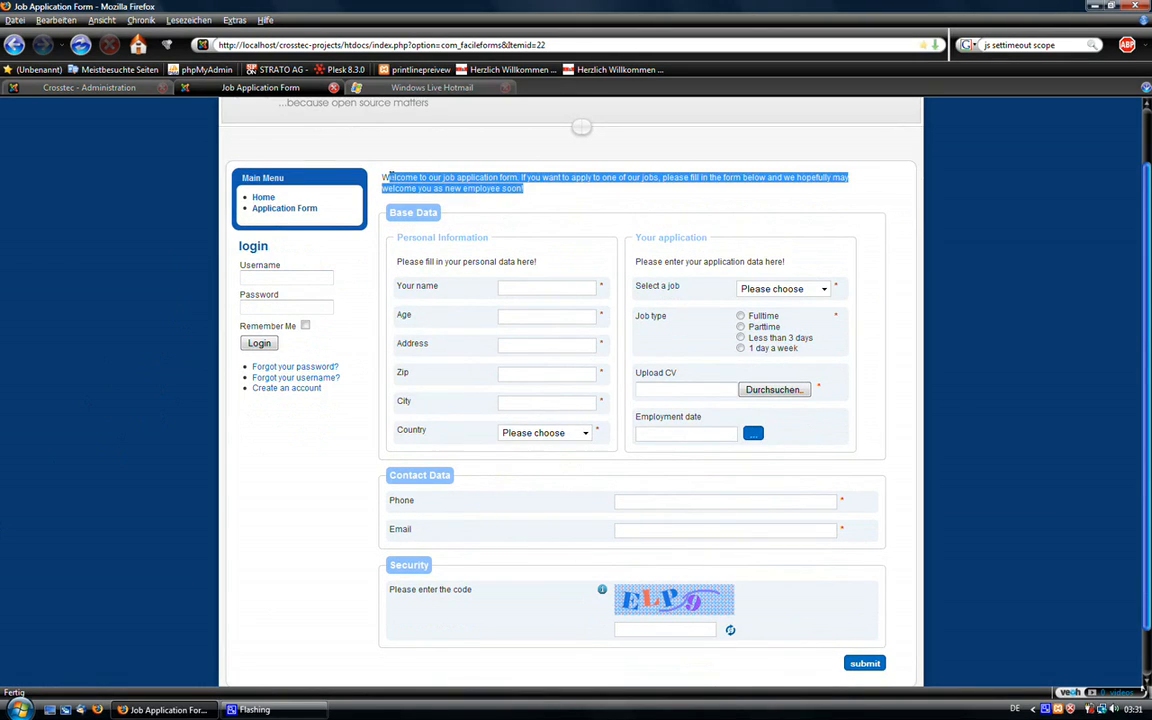
left_click(508, 197)
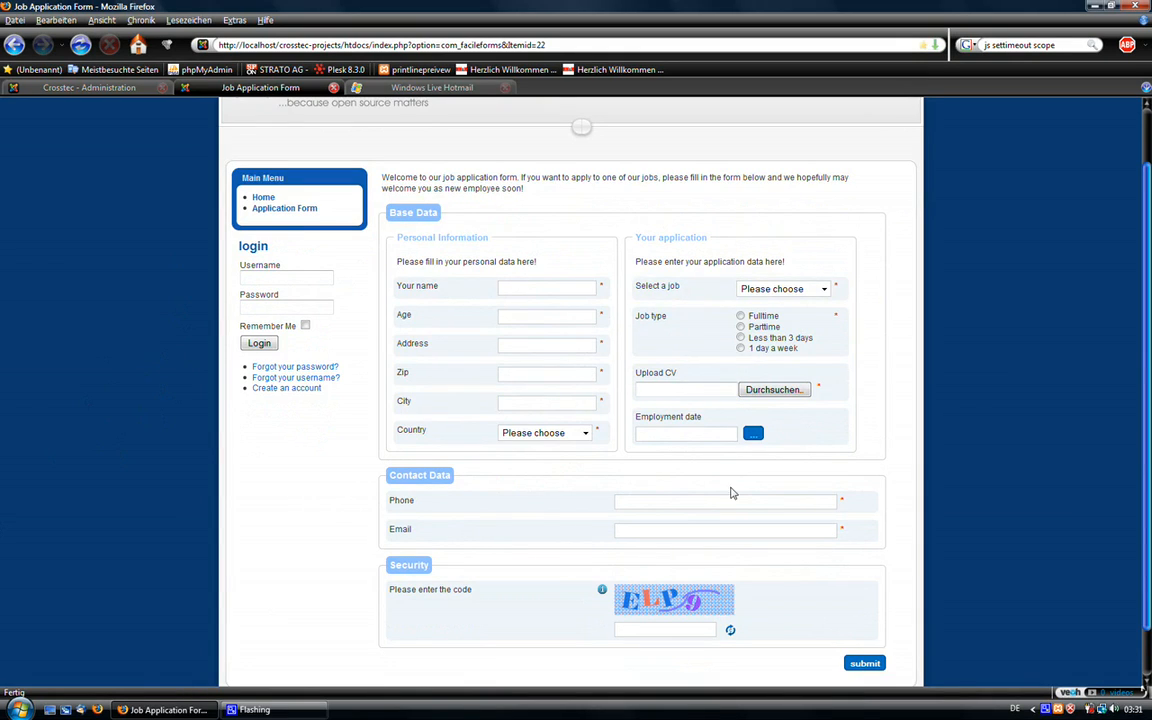
scroll(367, 531, "down", 1)
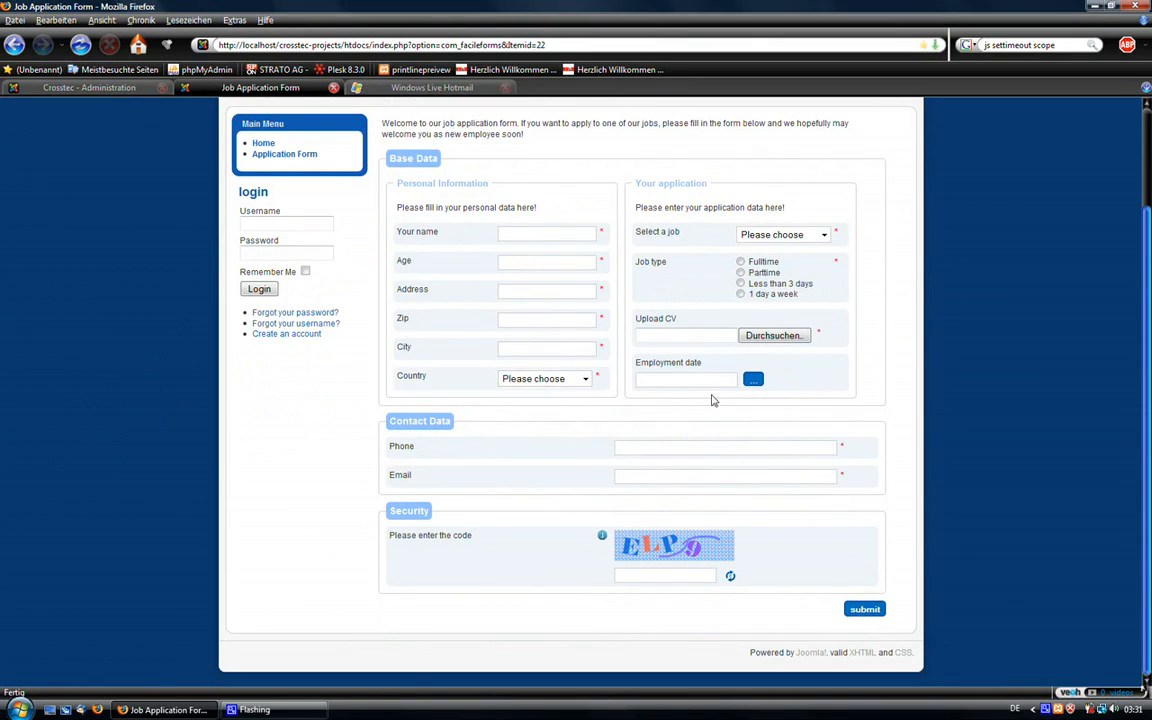
Try out the employment date picker and security code field of the Job Application Form, and choose Fulltime as the job type.
left_click(754, 380)
left_click(802, 384)
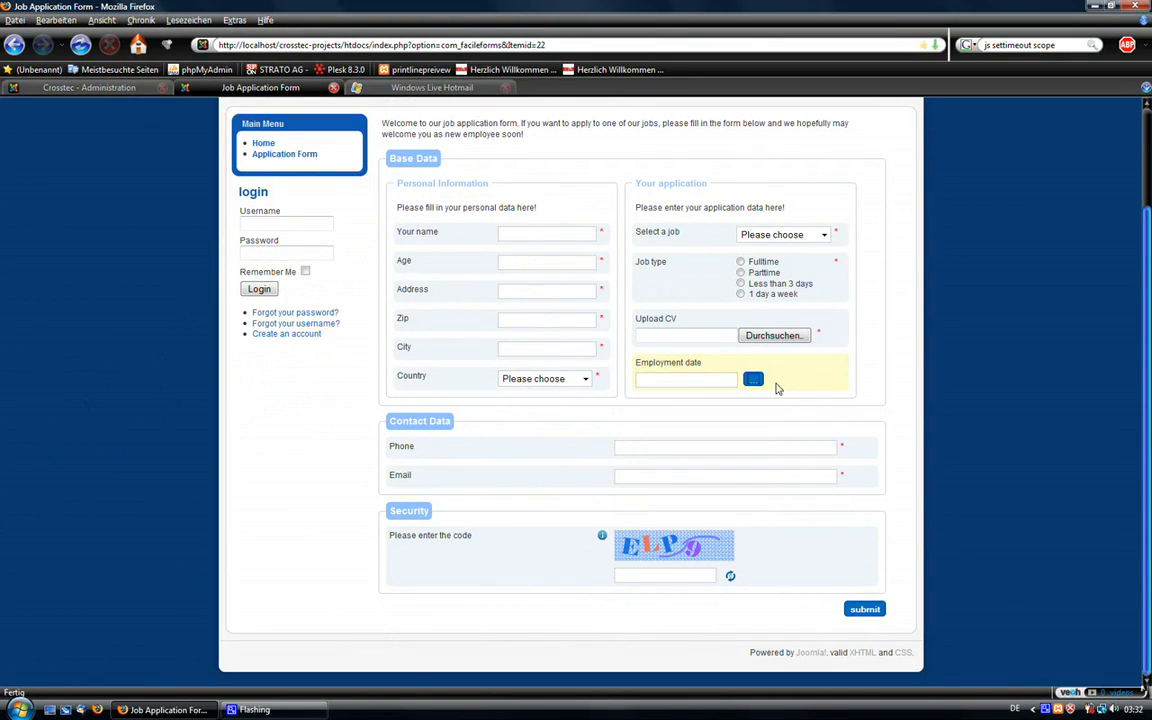
left_click(740, 262)
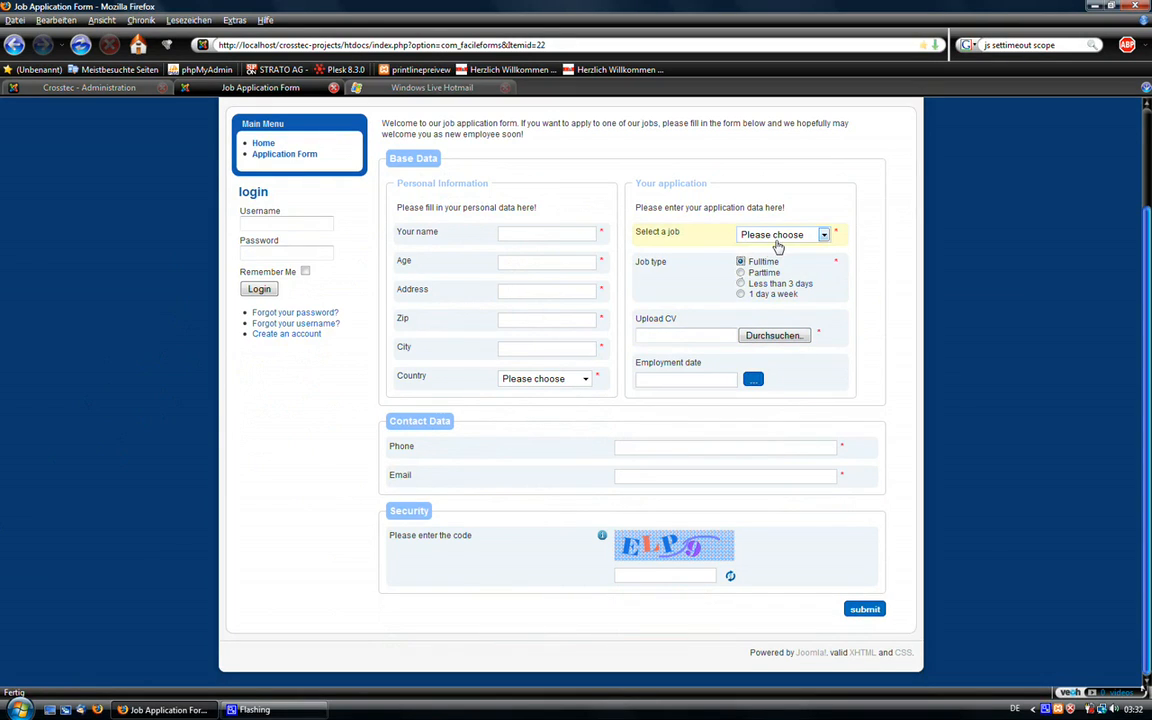
left_click(645, 577)
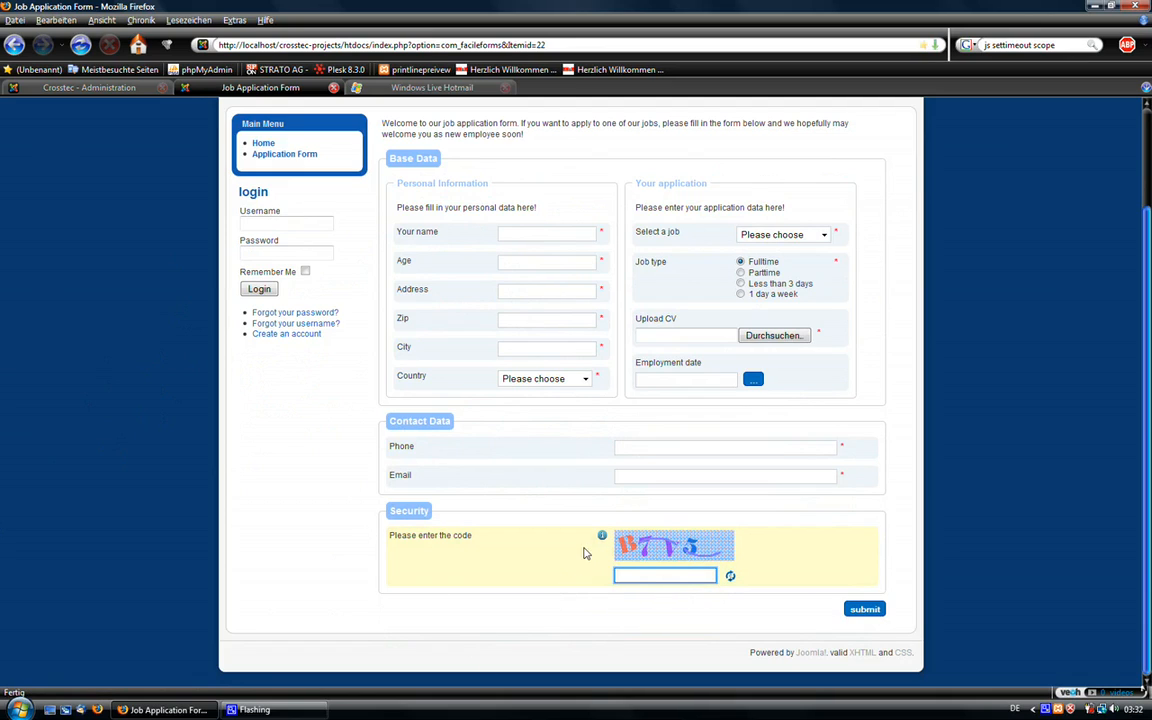
mouse_move(603, 540)
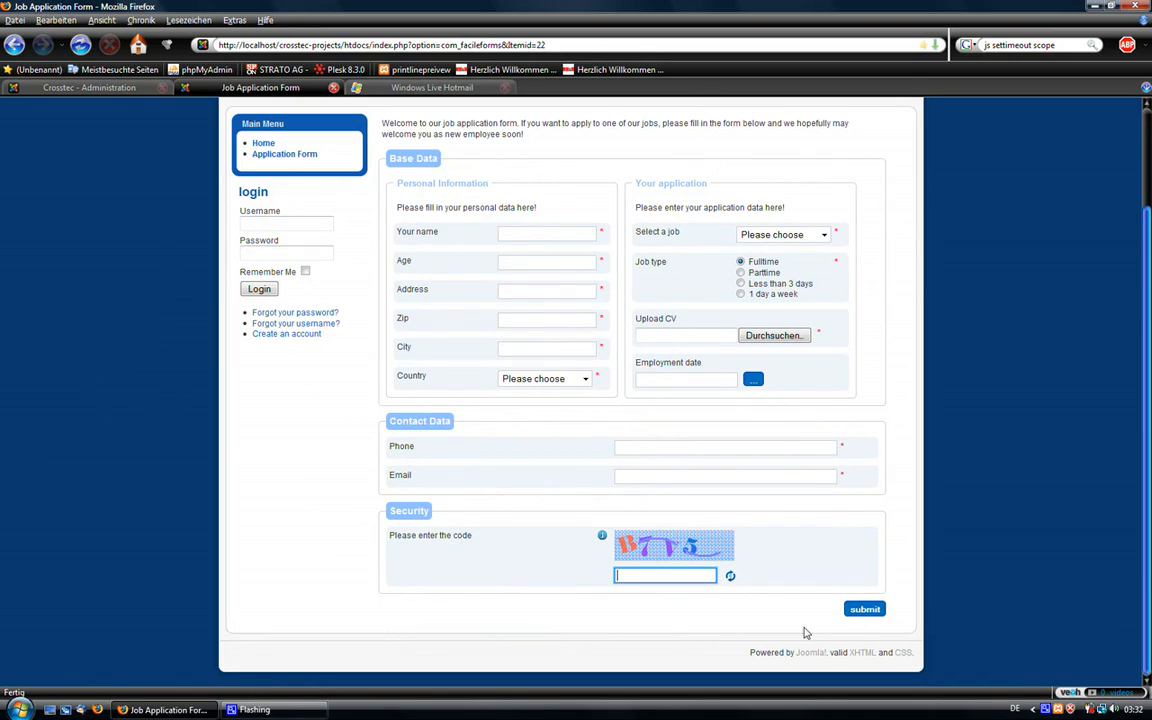
Submit the incomplete job application to test its validation and review the messages for the required fields.
left_click(864, 609)
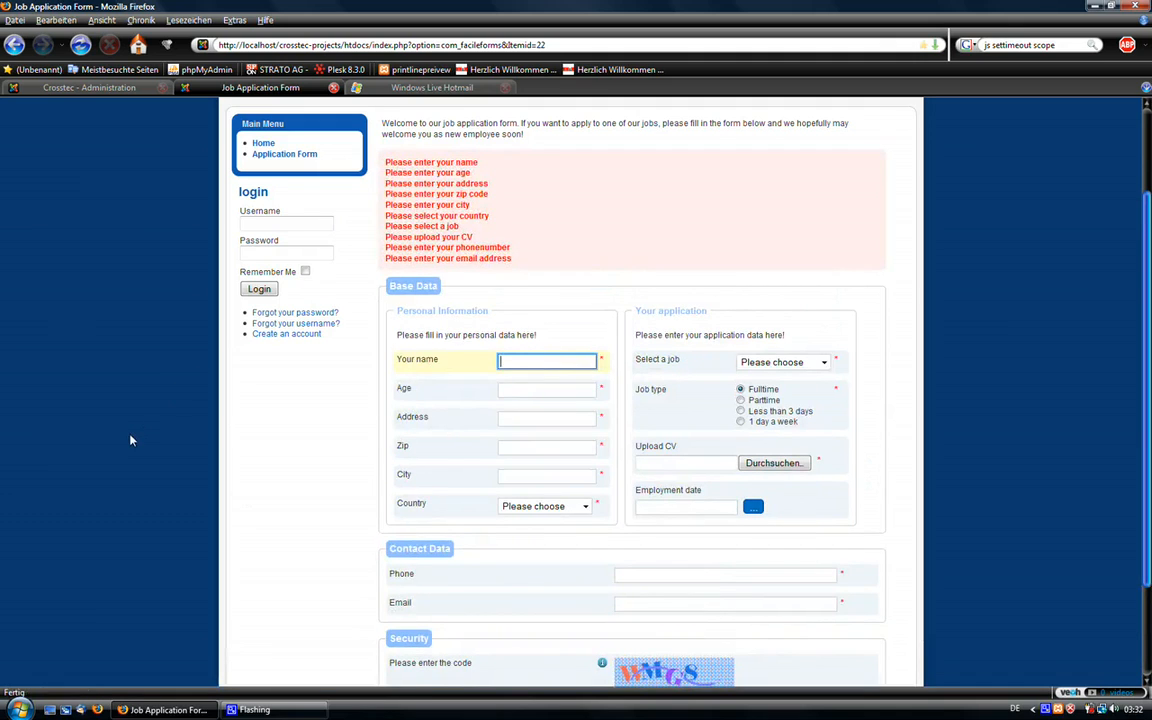
scroll(130, 437, "down", 1)
scroll(135, 440, "down", 1)
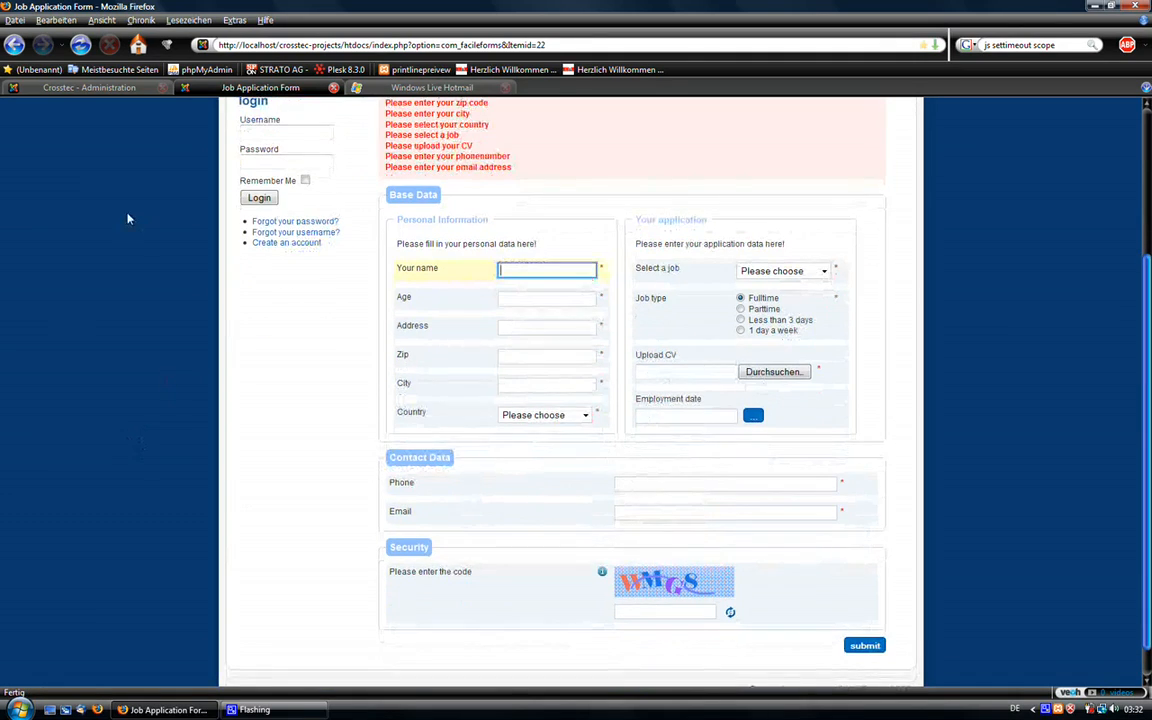
scroll(200, 316, "up", 1)
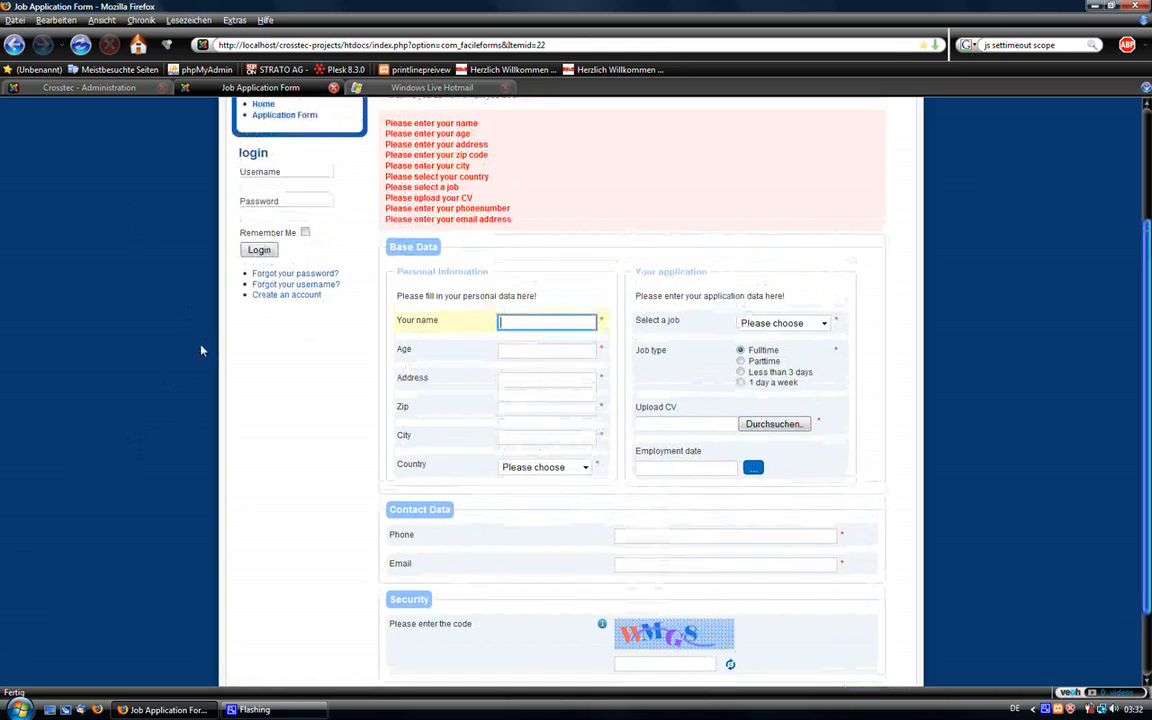
scroll(200, 350, "up", 1)
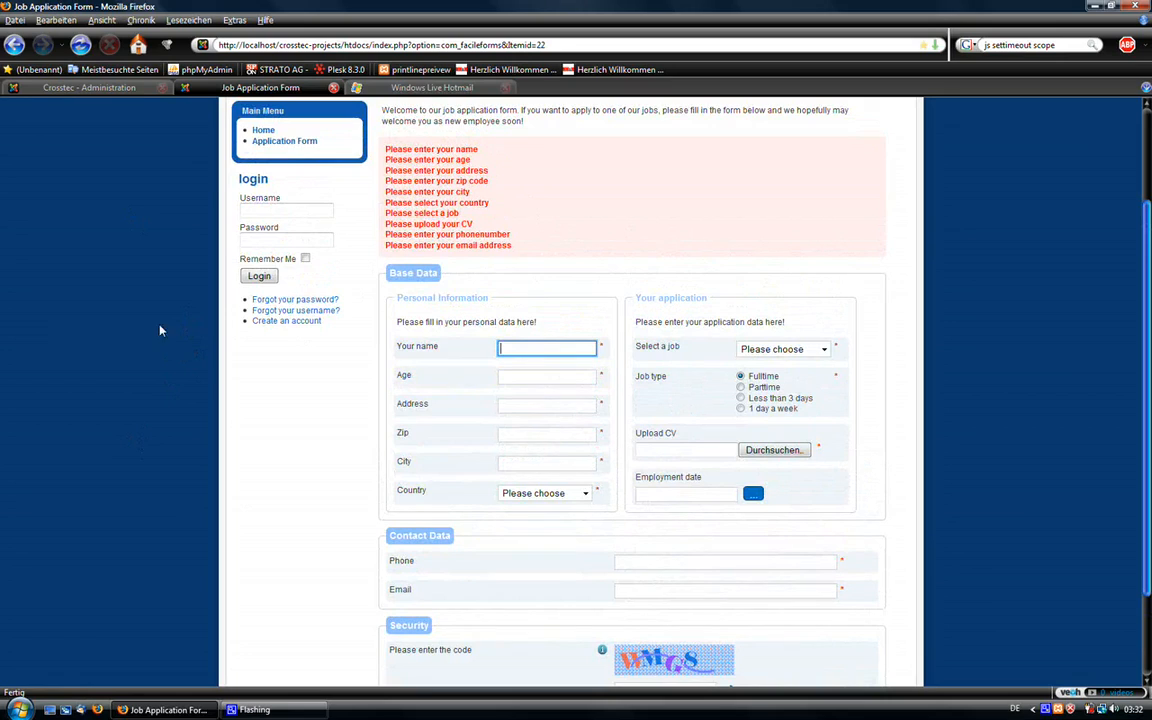
Return to the form management page in the Joomla administration and create a new QuickMode form.
left_click(64, 91)
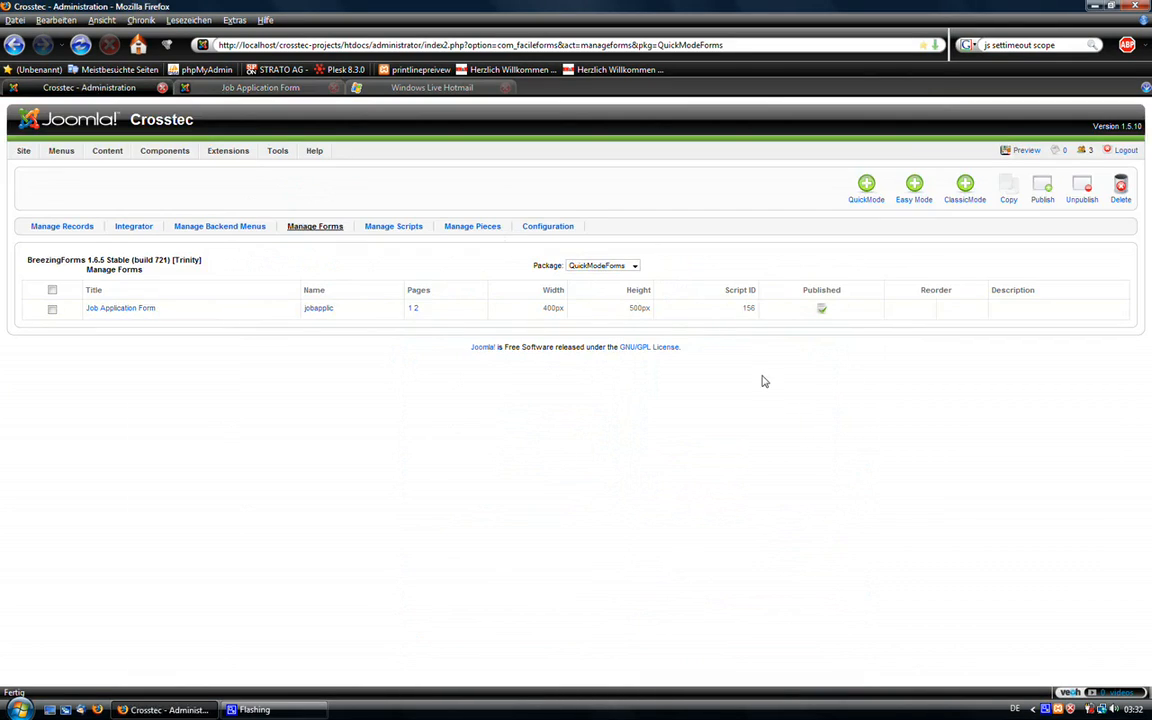
left_click(867, 200)
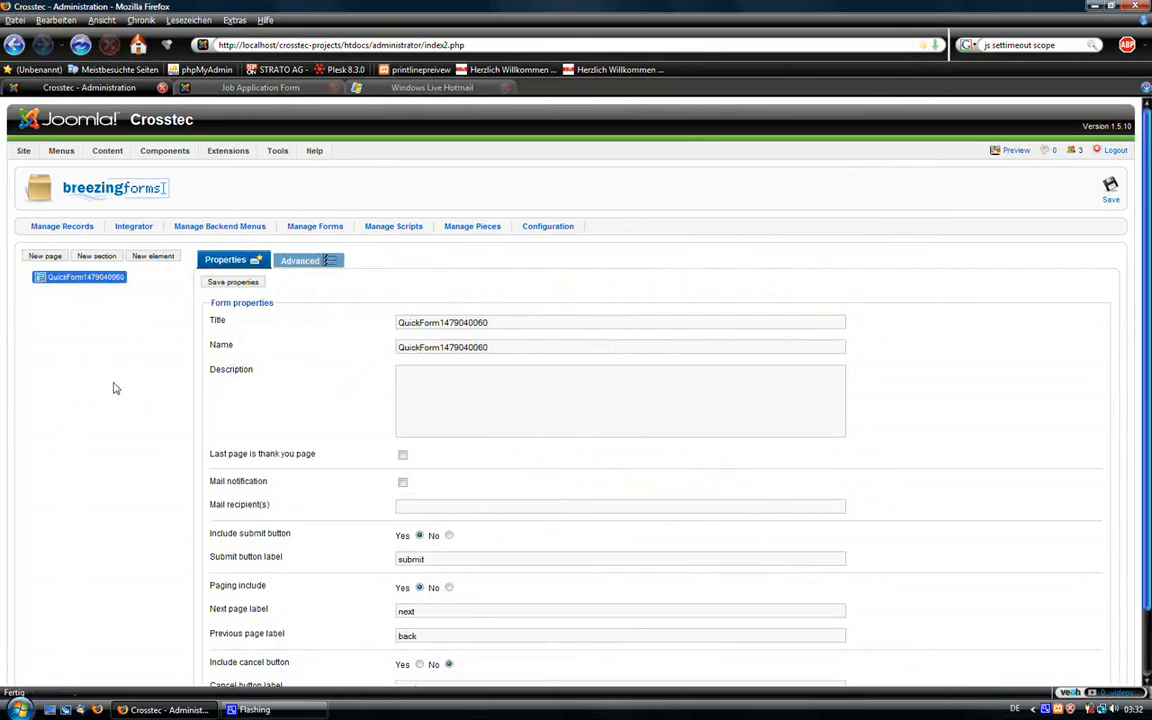
scroll(18, 464, "down", 3)
scroll(18, 464, "up", 2)
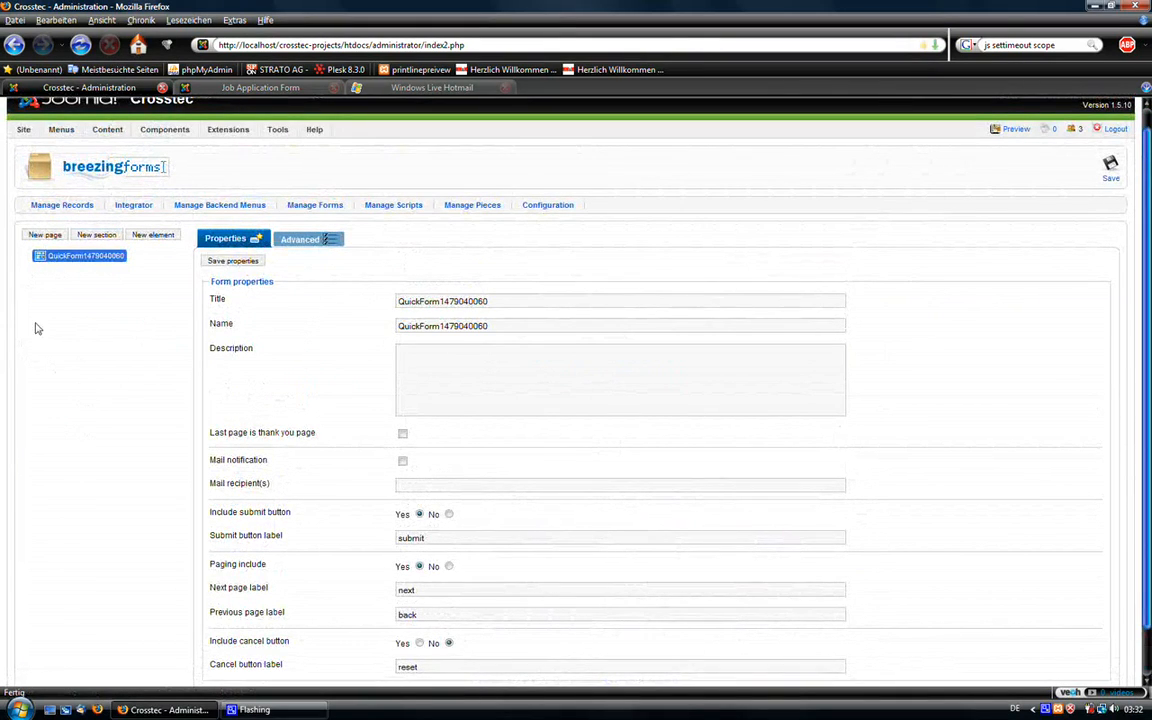
Set the new form's title to "Test form" and its name to "testform".
double_click(443, 300)
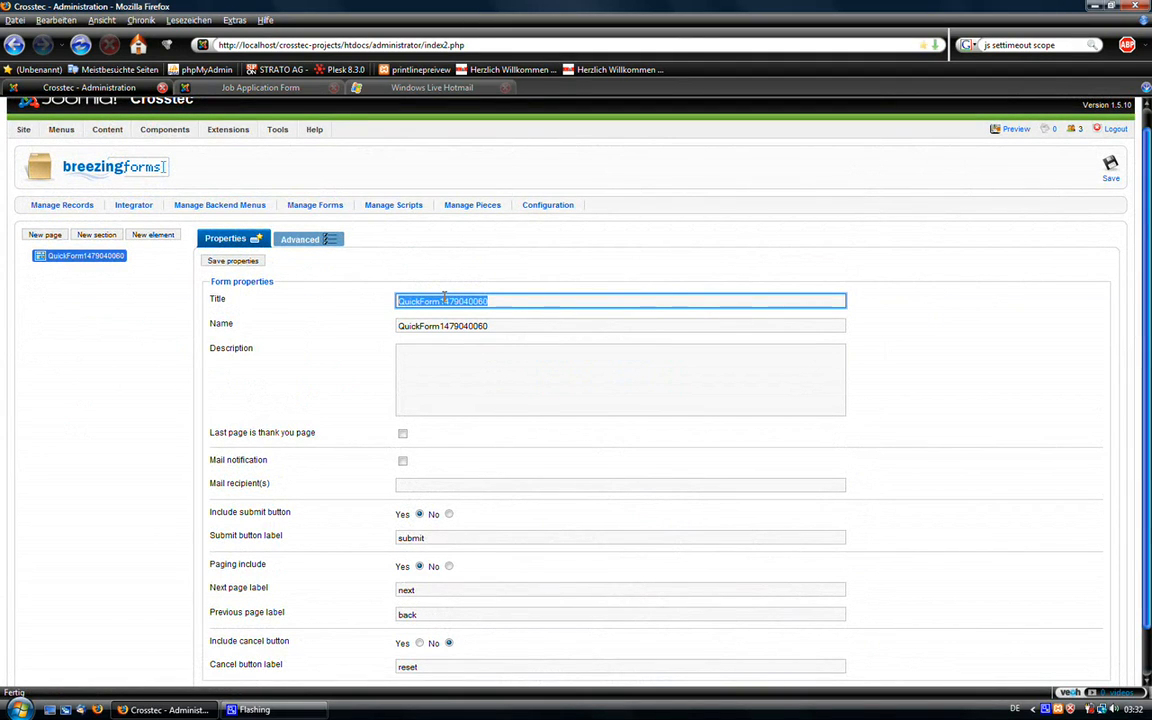
type("Test")
key("Down")
key("Return")
key("Tab")
type("te")
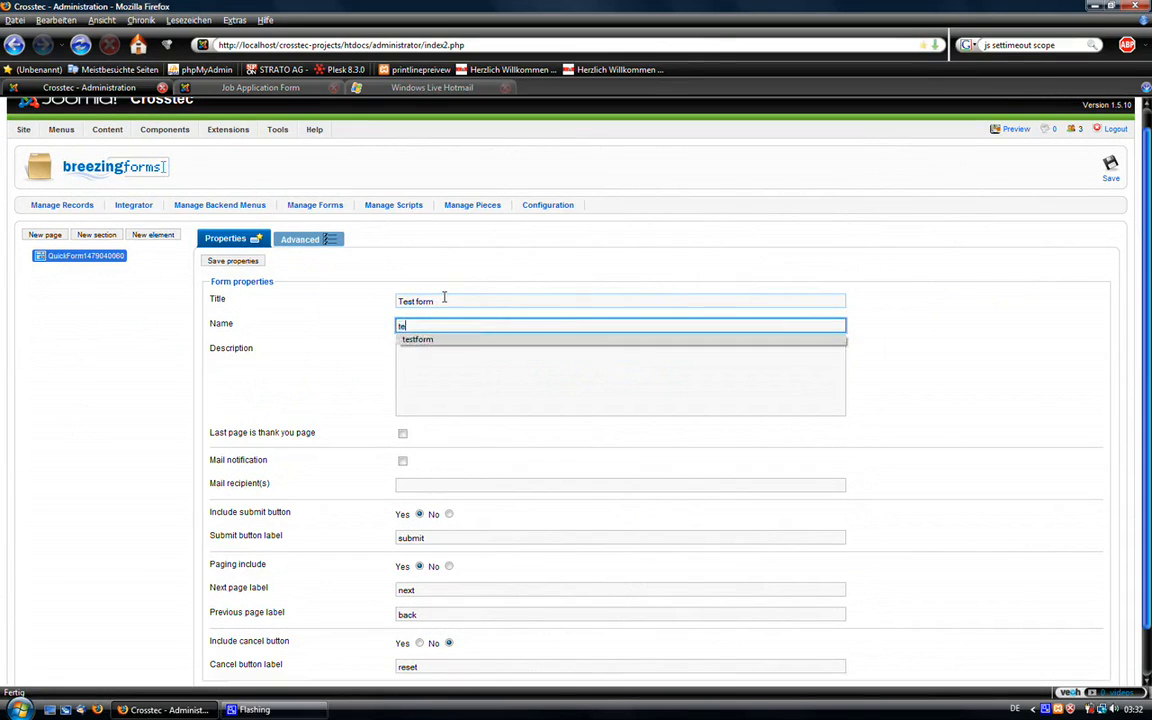
type("st")
key("Down")
key("Return")
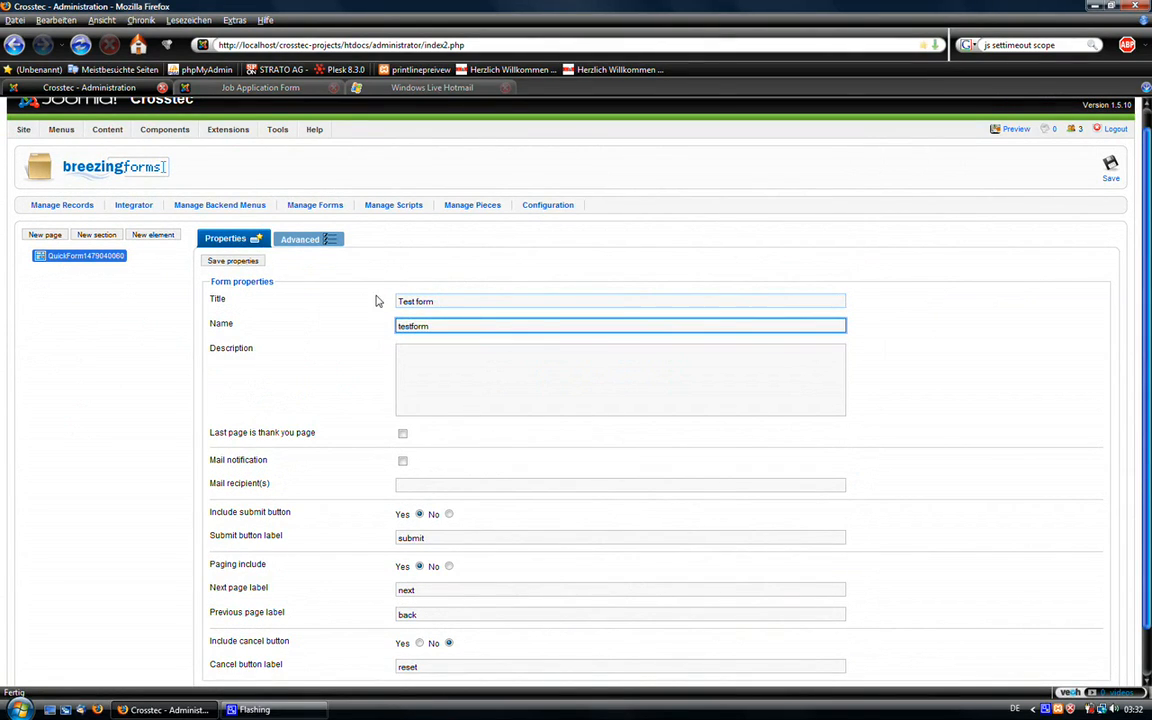
Make the last page the thank you page, enable mail notification with the recipient's e-mail address, and save the form properties.
left_click(403, 436)
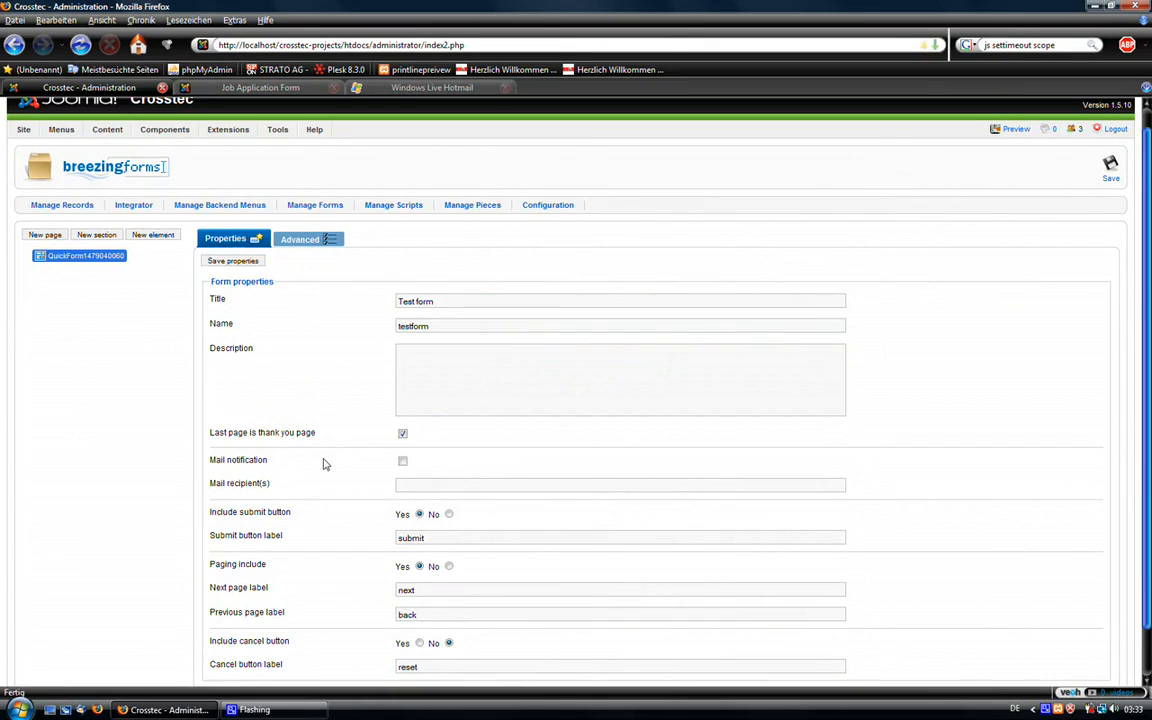
scroll(278, 378, "down", 1)
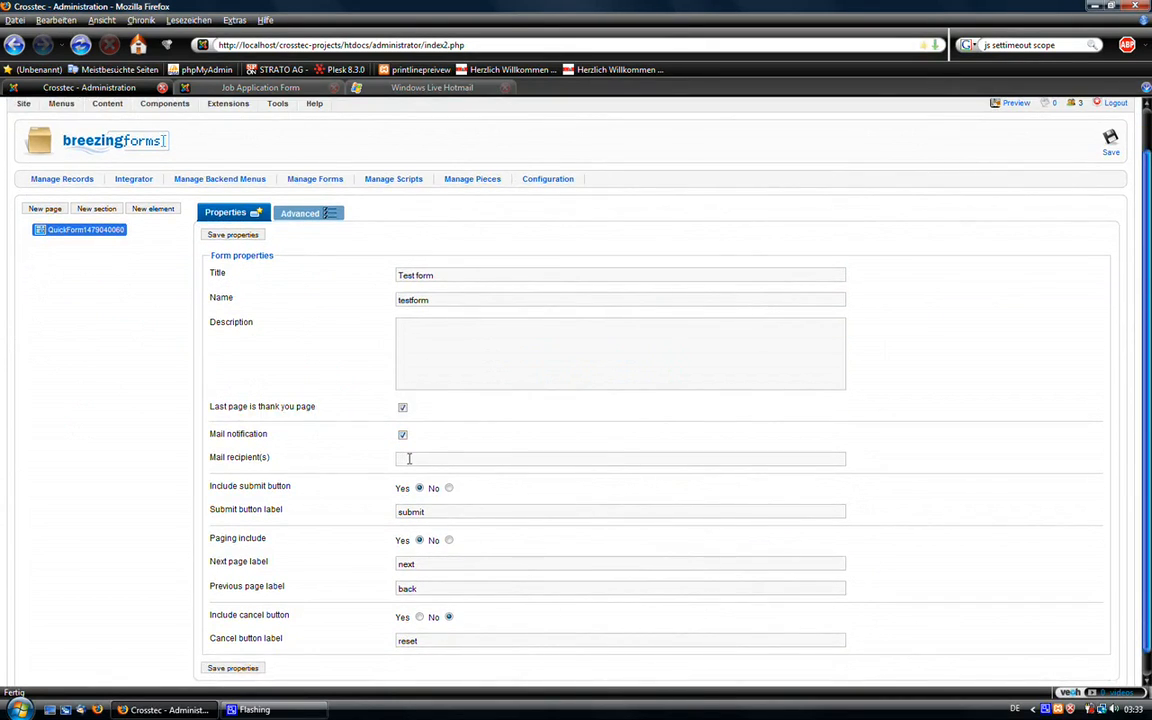
left_click(410, 458)
left_click(410, 458)
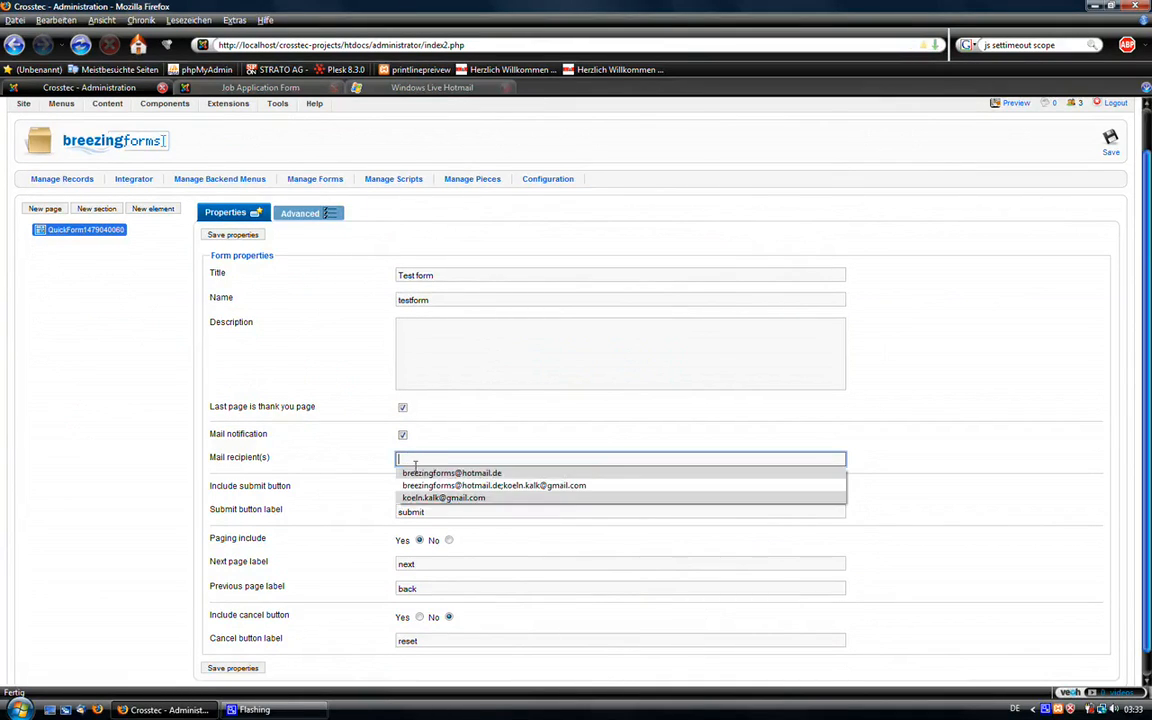
left_click(420, 470)
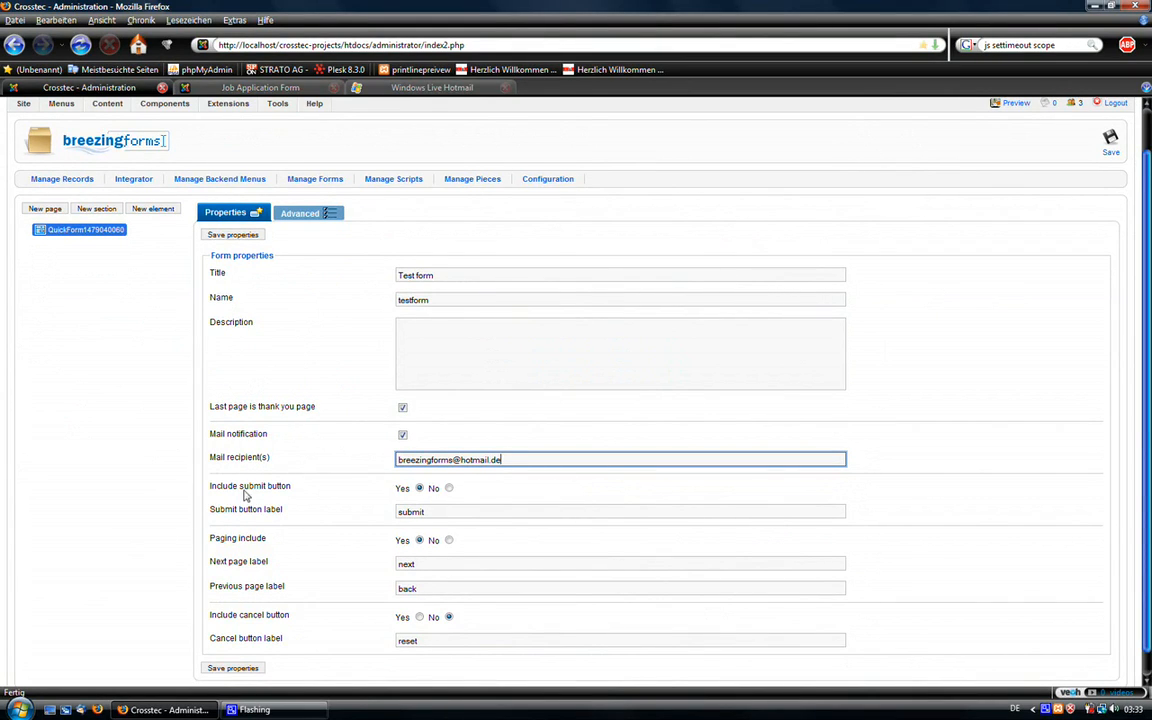
scroll(223, 447, "down", 1)
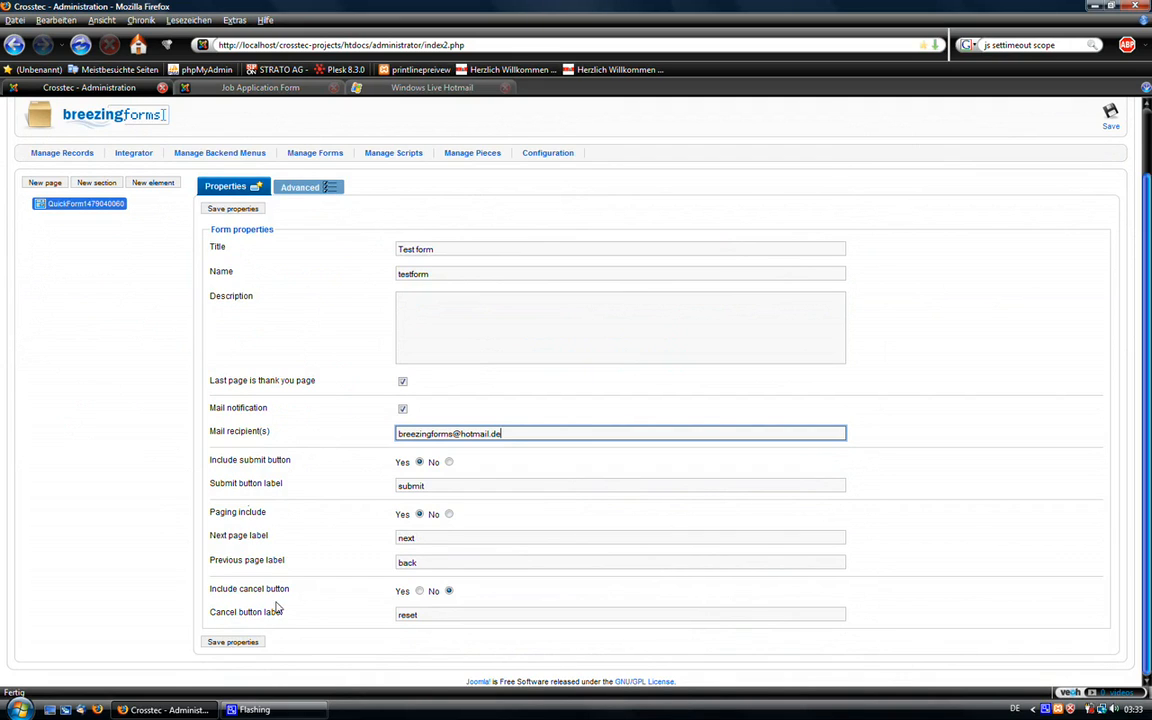
left_click(236, 642)
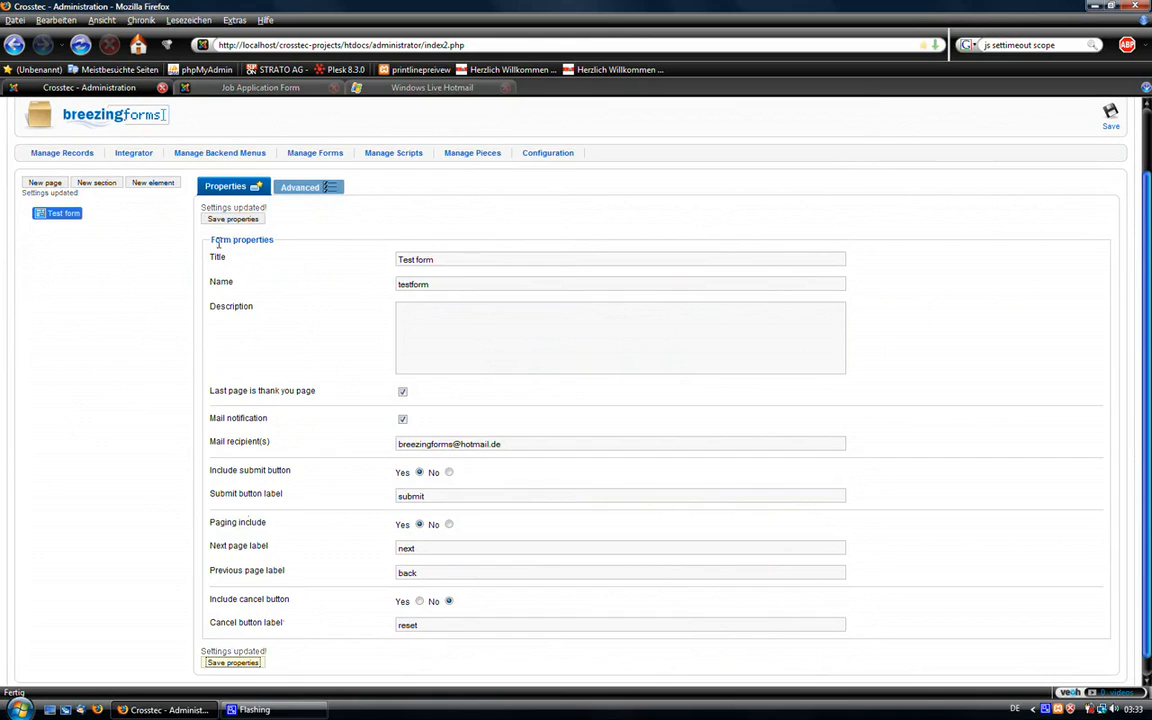
Add a first page to the Test form and insert a new element of type Textfield on it.
scroll(190, 290, "up", 2)
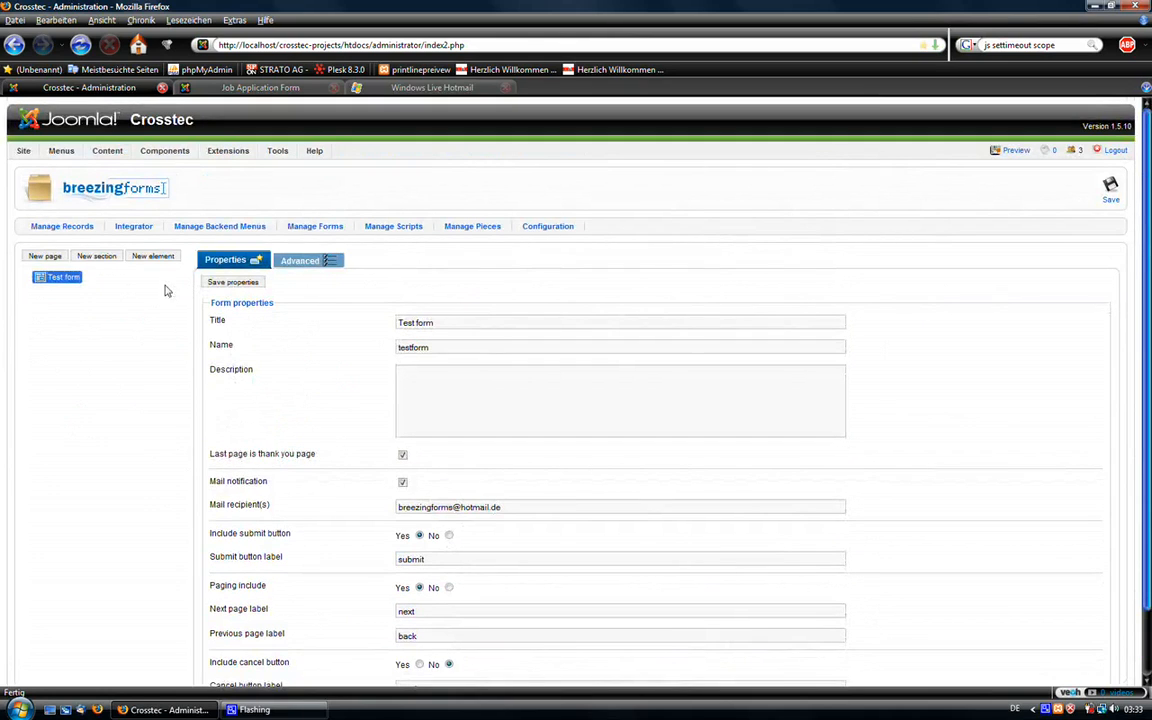
left_click(292, 260)
left_click(250, 260)
left_click(45, 257)
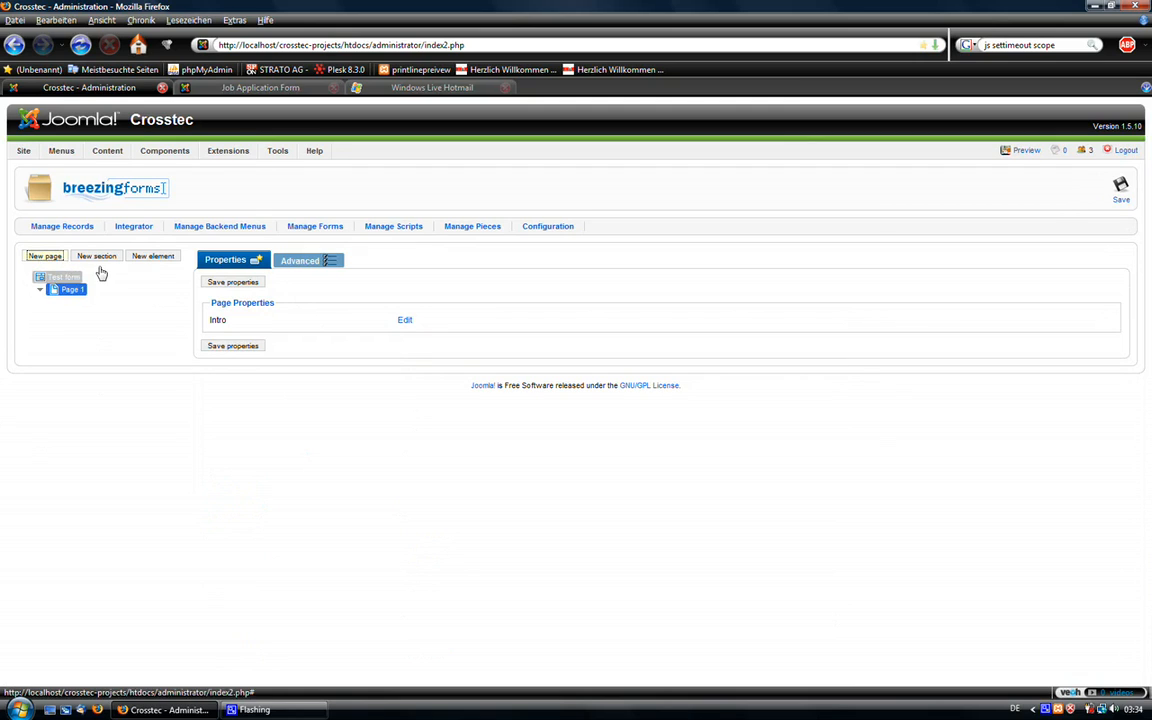
left_click(152, 257)
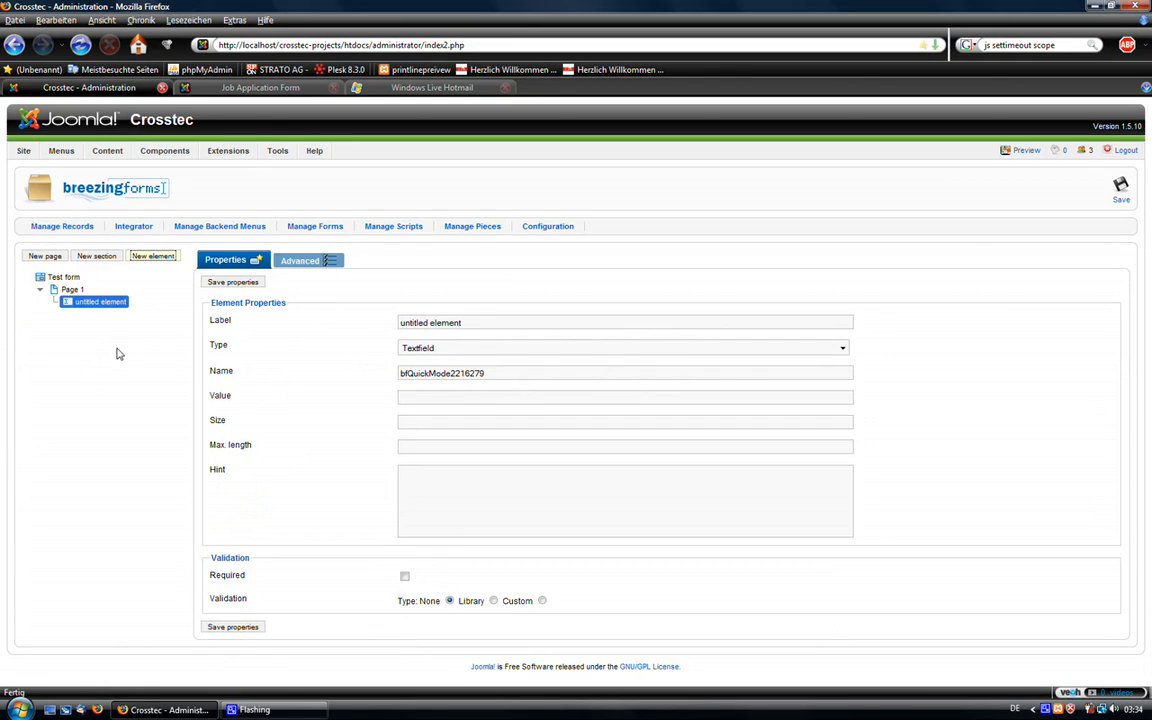
left_click(418, 352)
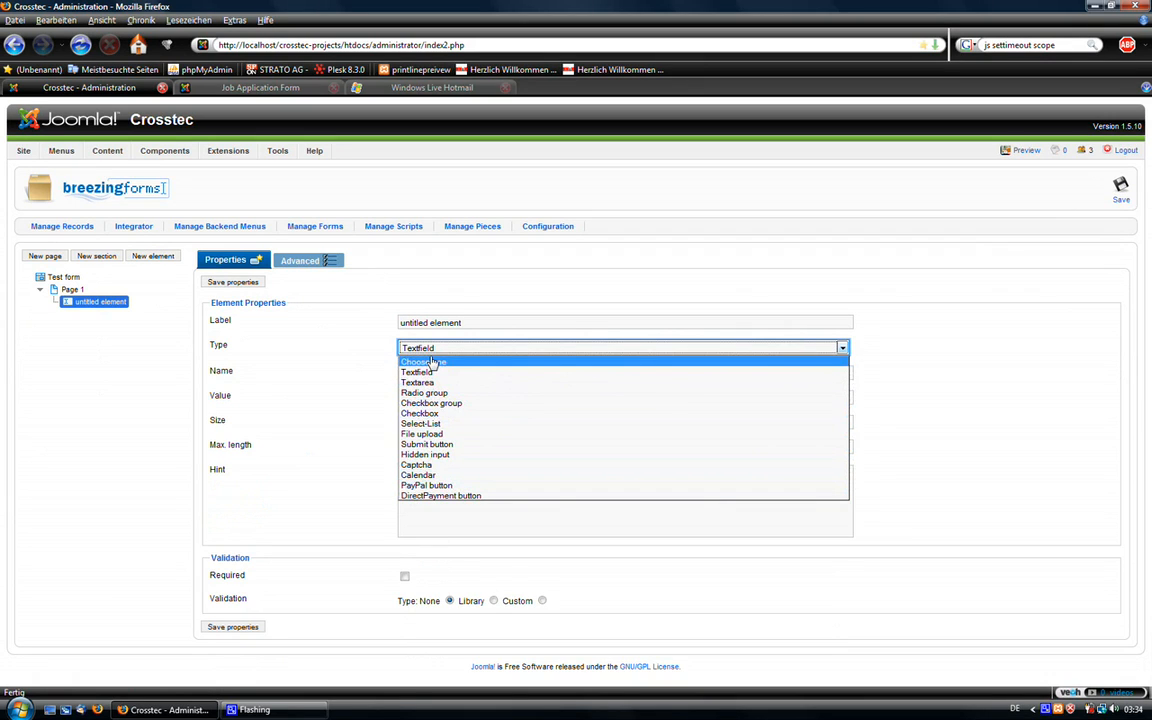
left_click(440, 355)
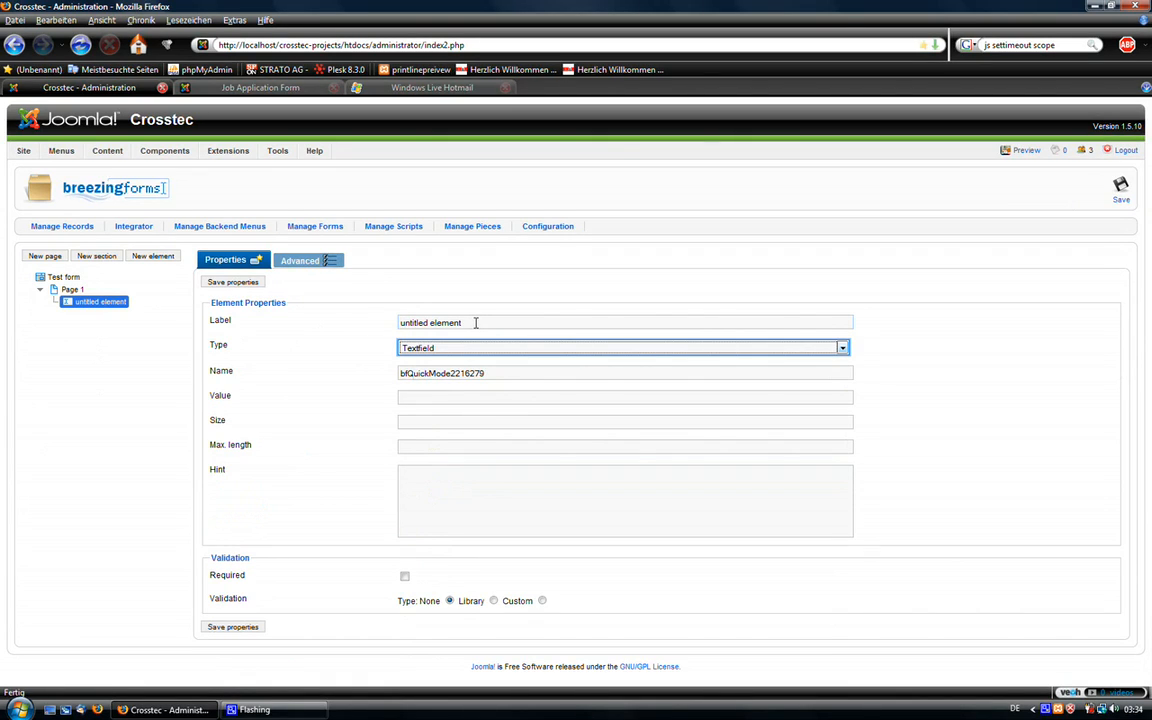
Label the new text field element "Name" and make it a required field.
left_click(475, 322)
double_click(475, 322)
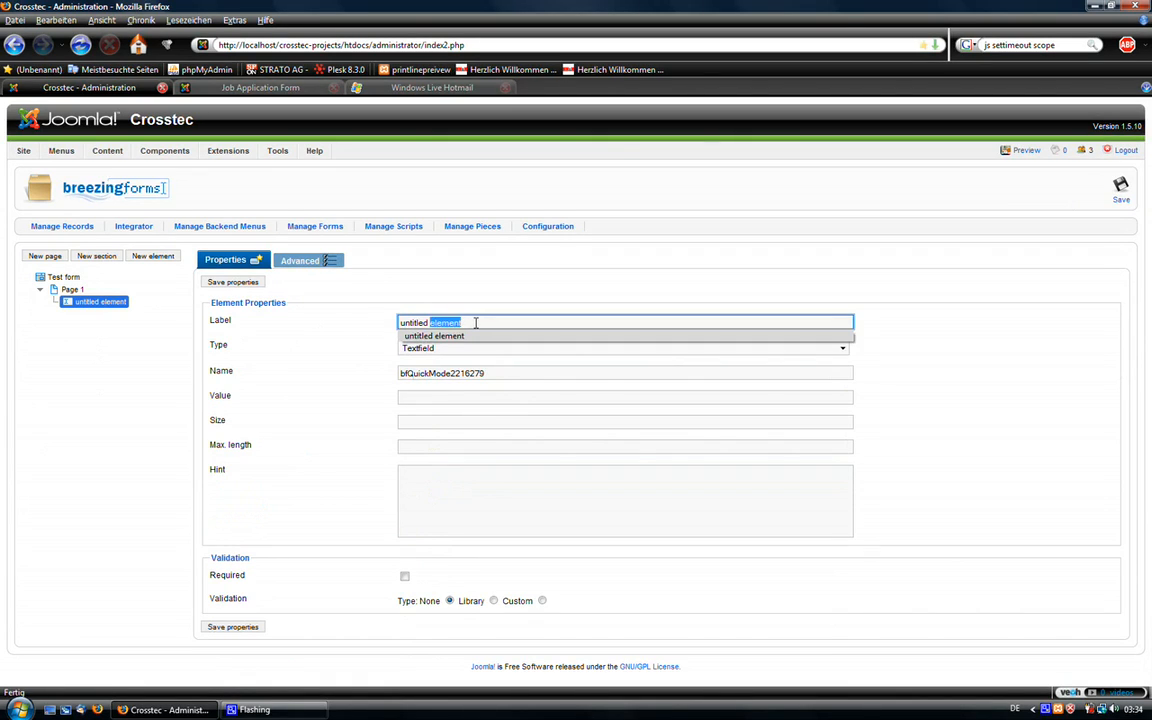
key("Home")
key("shift+End")
type("Name")
key("Tab")
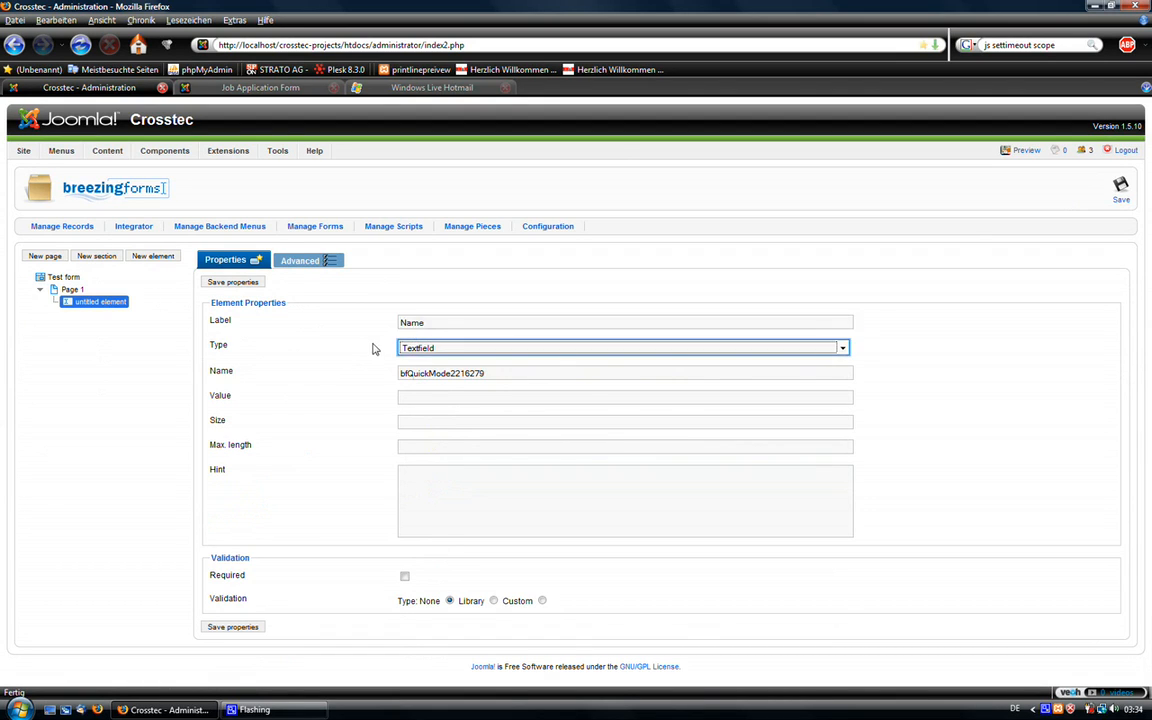
left_click(405, 578)
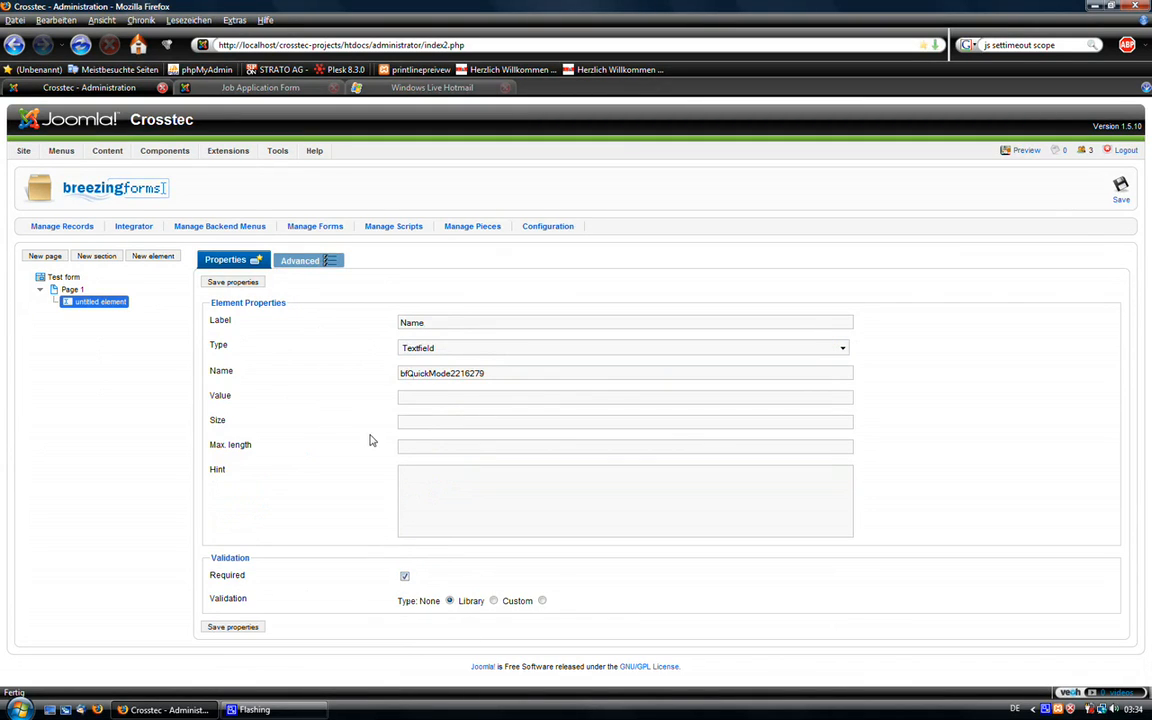
Check how the required "Your name" field is marked on the published job application form, then return to the form editor.
left_click(281, 88)
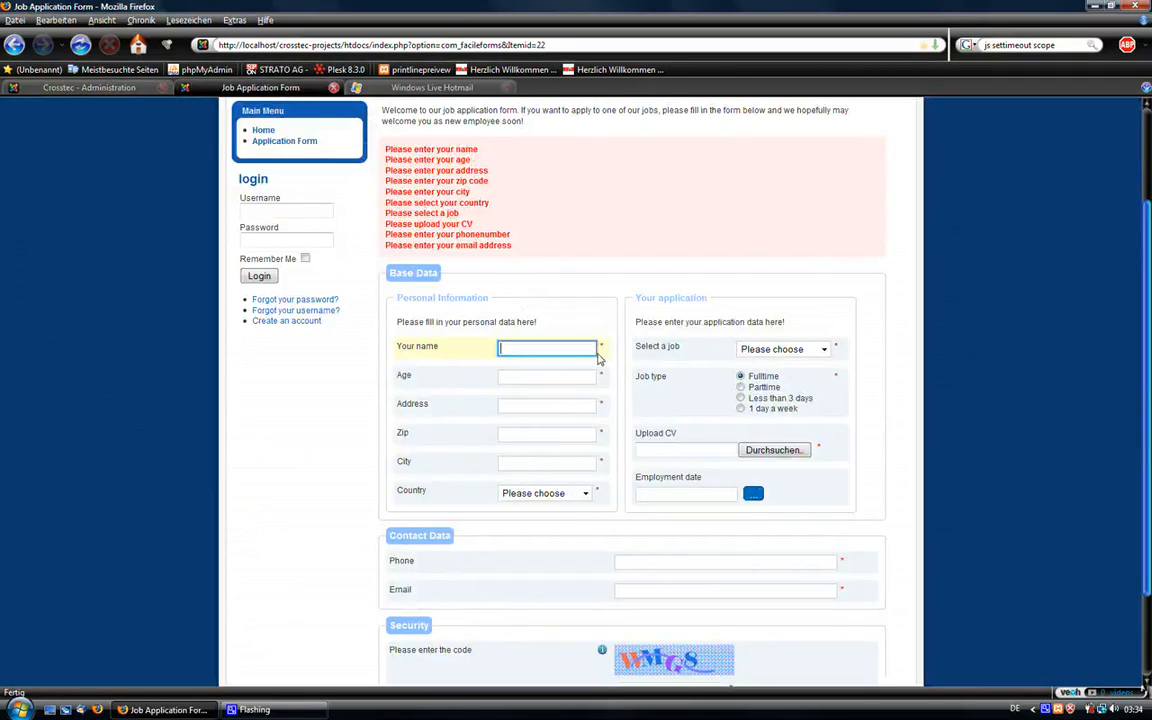
left_click(601, 347)
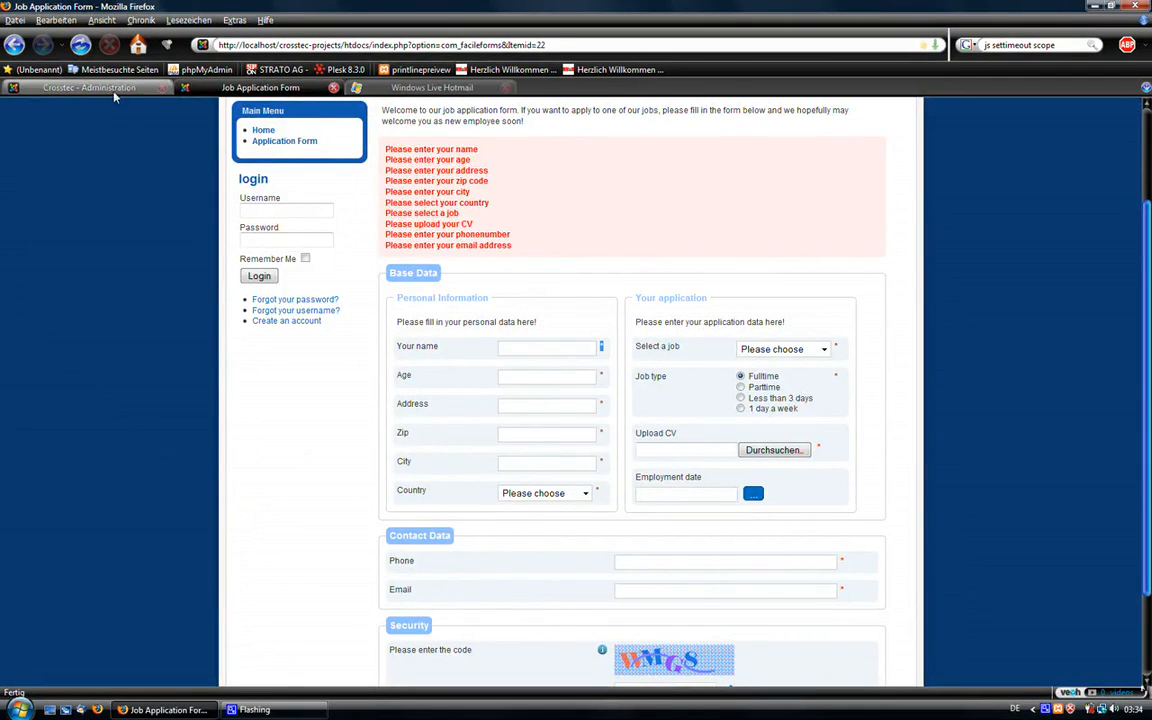
left_click(102, 86)
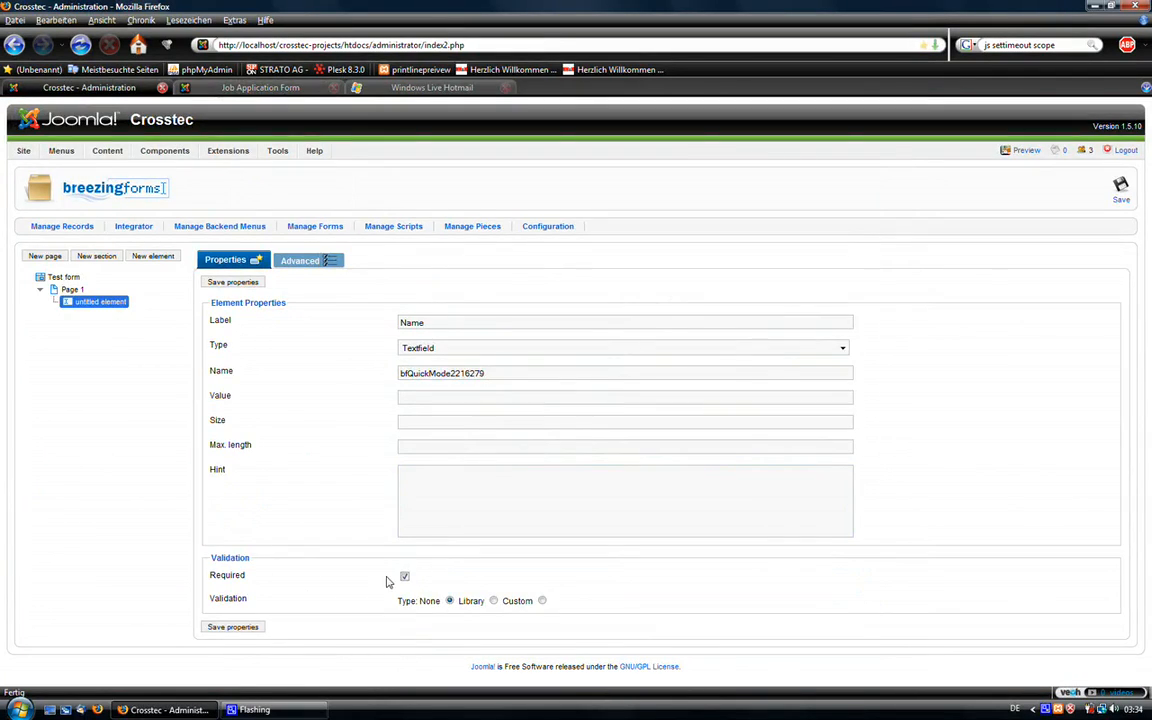
Set the Name field to library validation with the script FF::ff_valuenotempty.
left_click(493, 601)
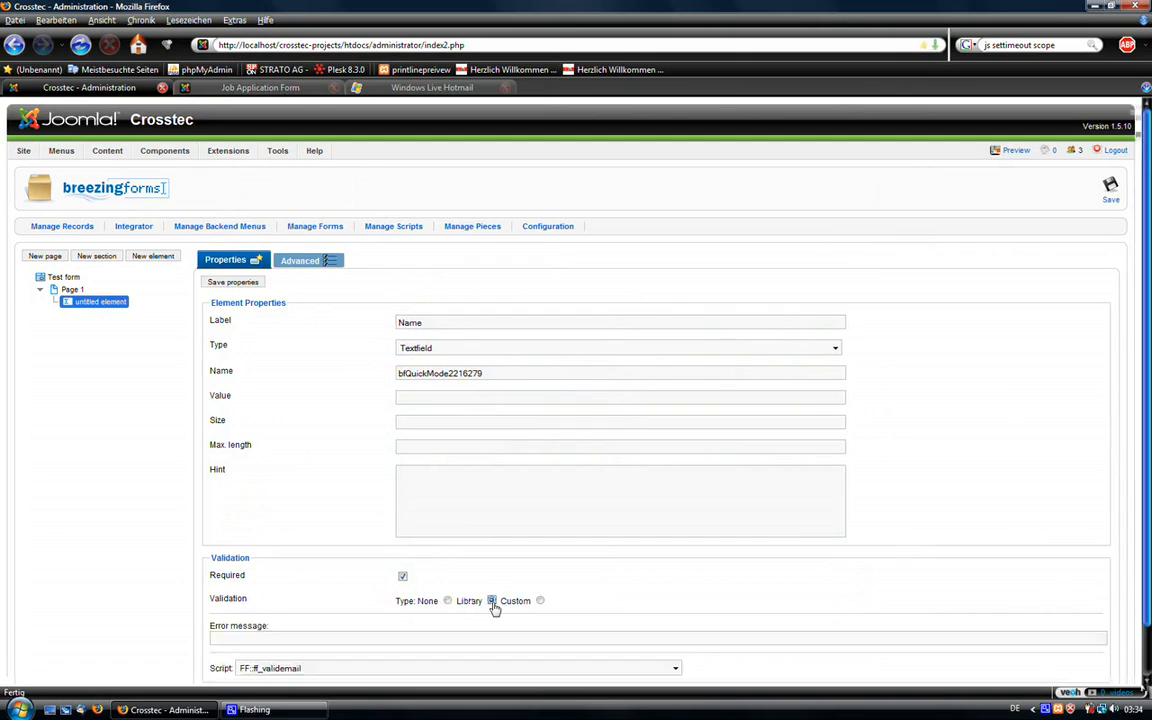
scroll(300, 600, "down", 1)
left_click(300, 616)
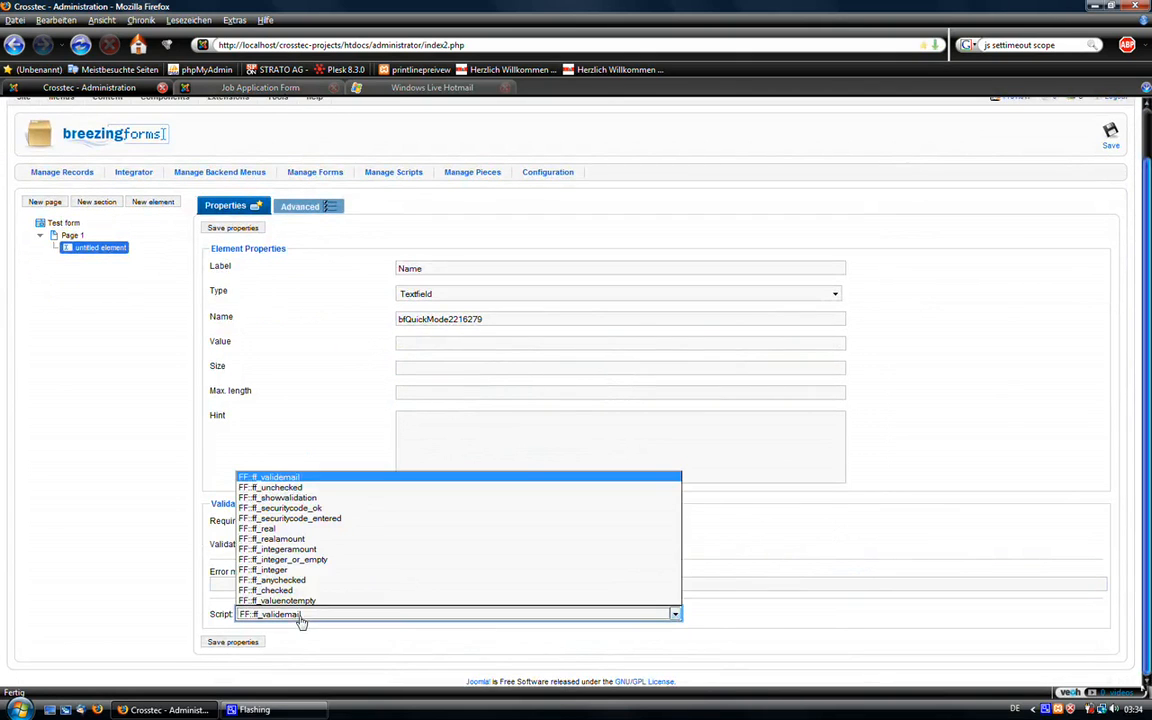
left_click(305, 599)
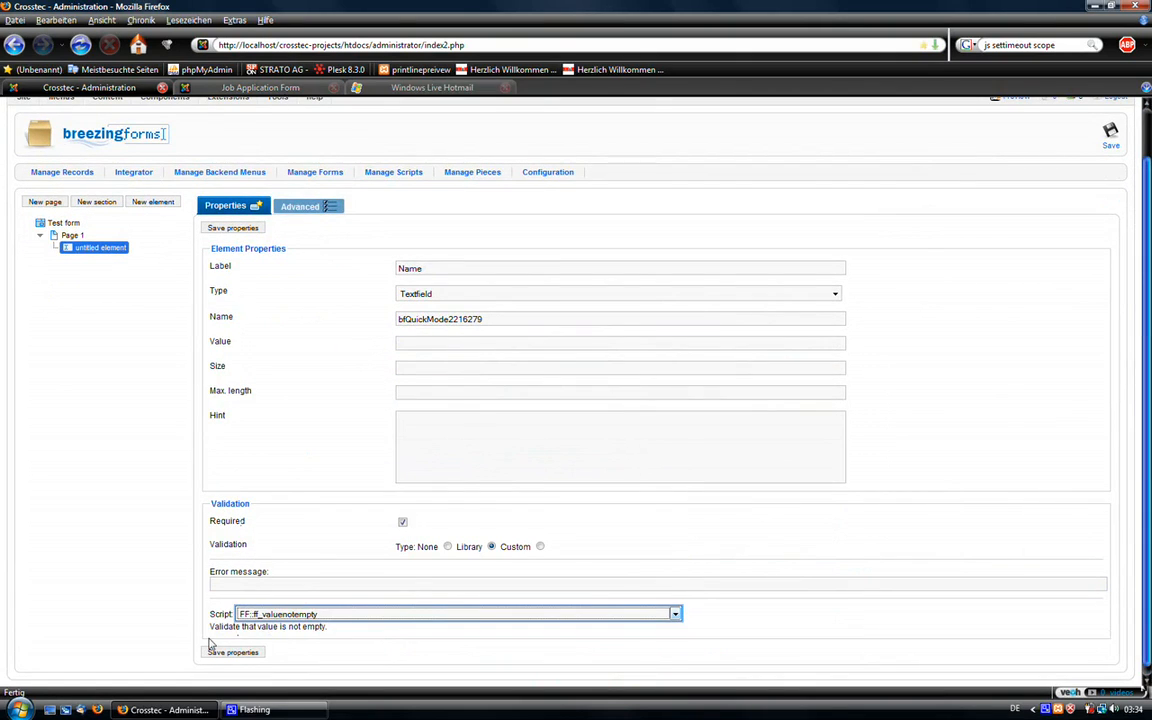
Enter "Please enter your name!" as the Name field's validation error message and save its properties.
left_click(248, 586)
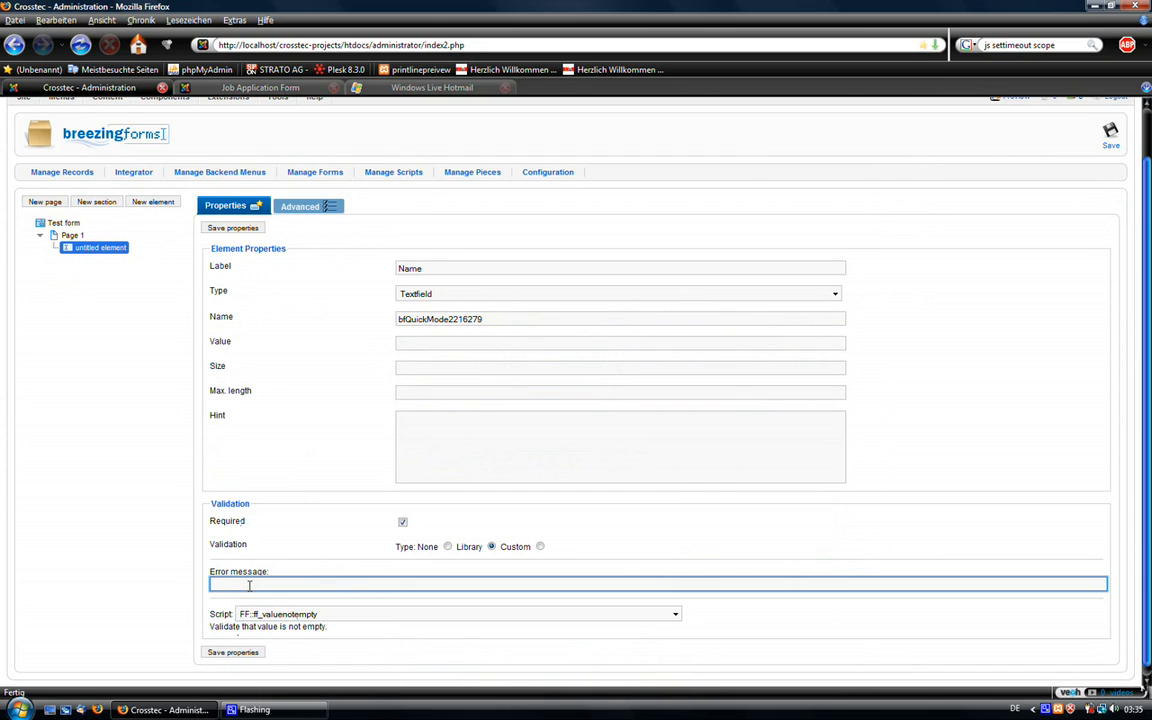
type("Pleas")
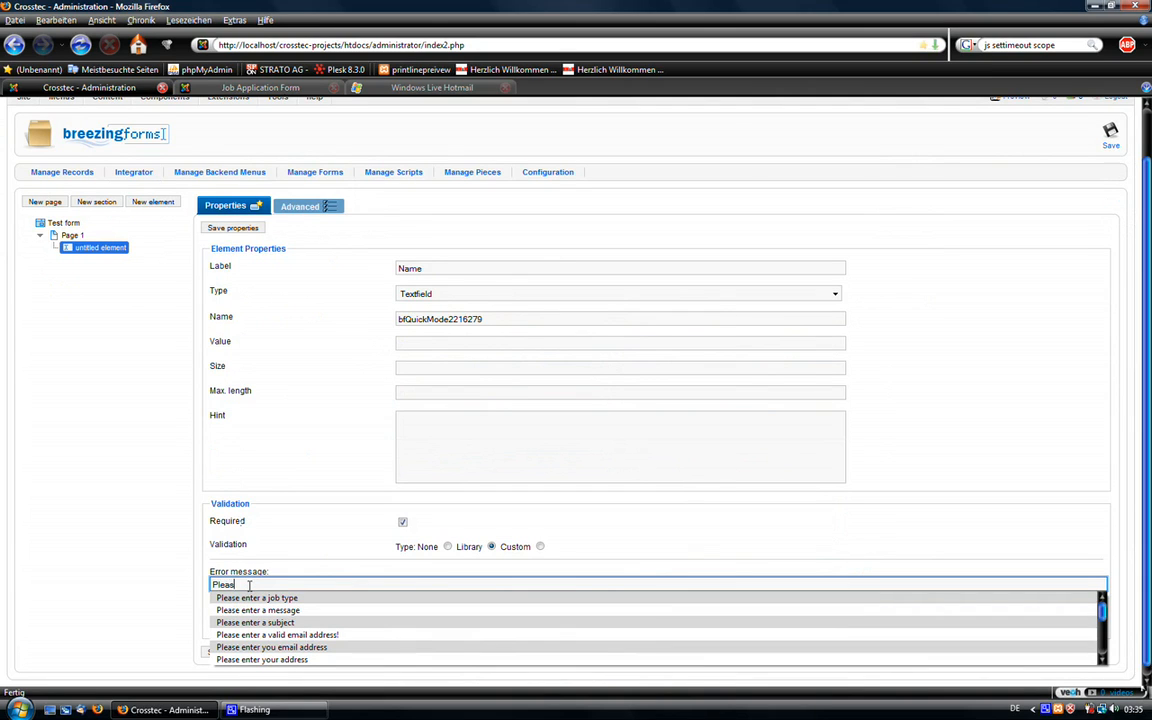
type("e enter your ")
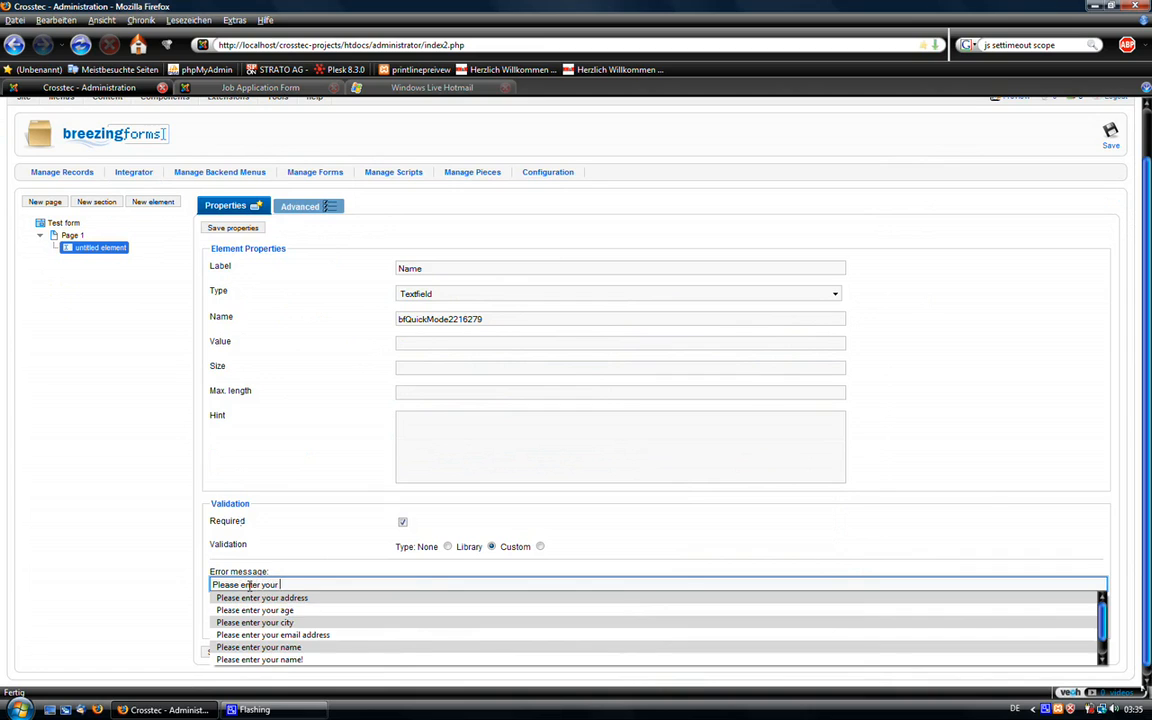
type("name!")
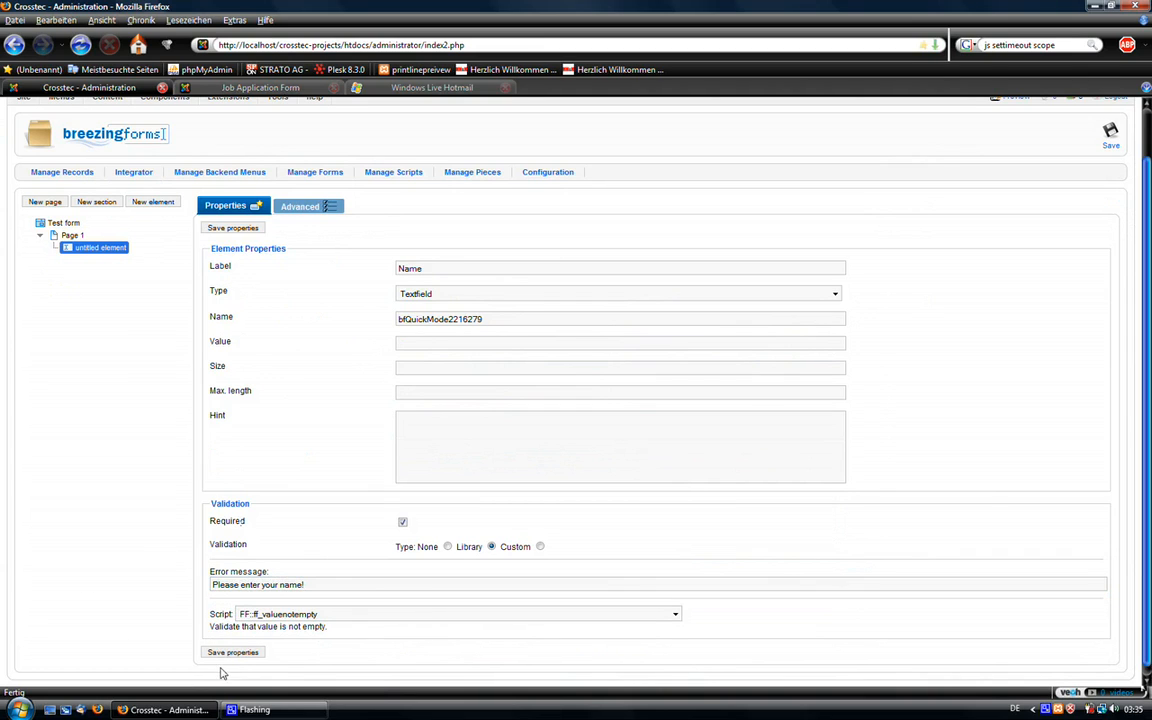
left_click(232, 652)
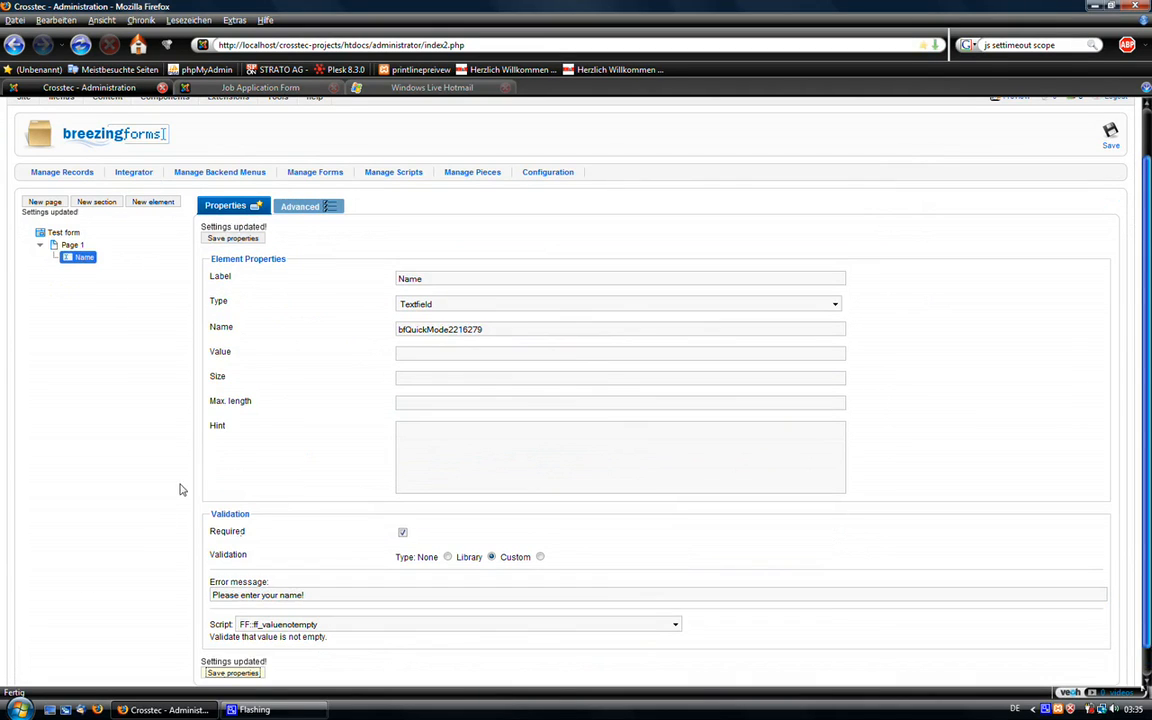
Add a new Textfield element to Page 1, label it "Email" and make it a required field.
left_click(68, 246)
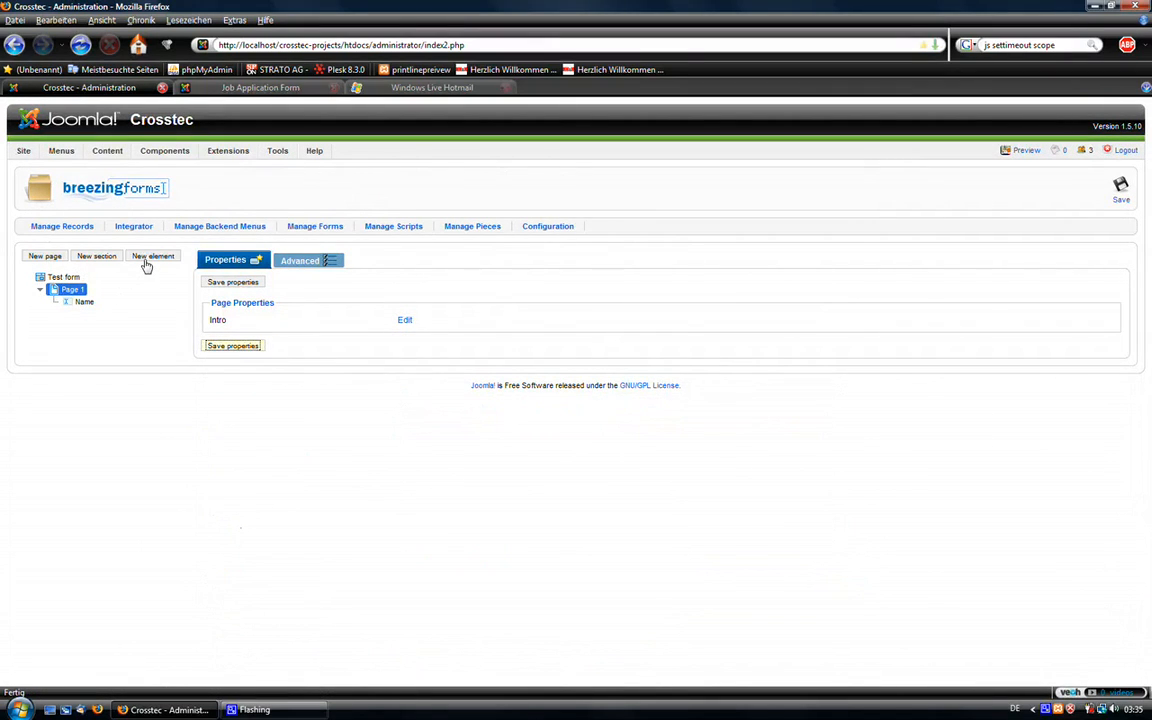
left_click(150, 257)
triple_click(488, 324)
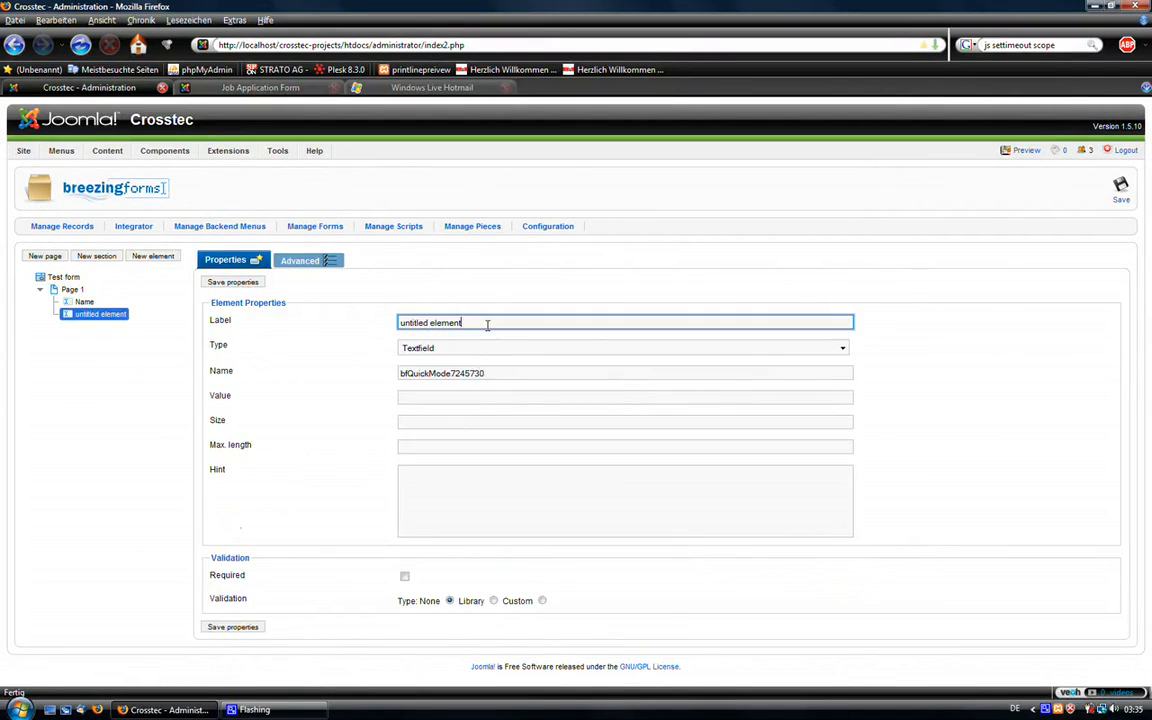
type("Email")
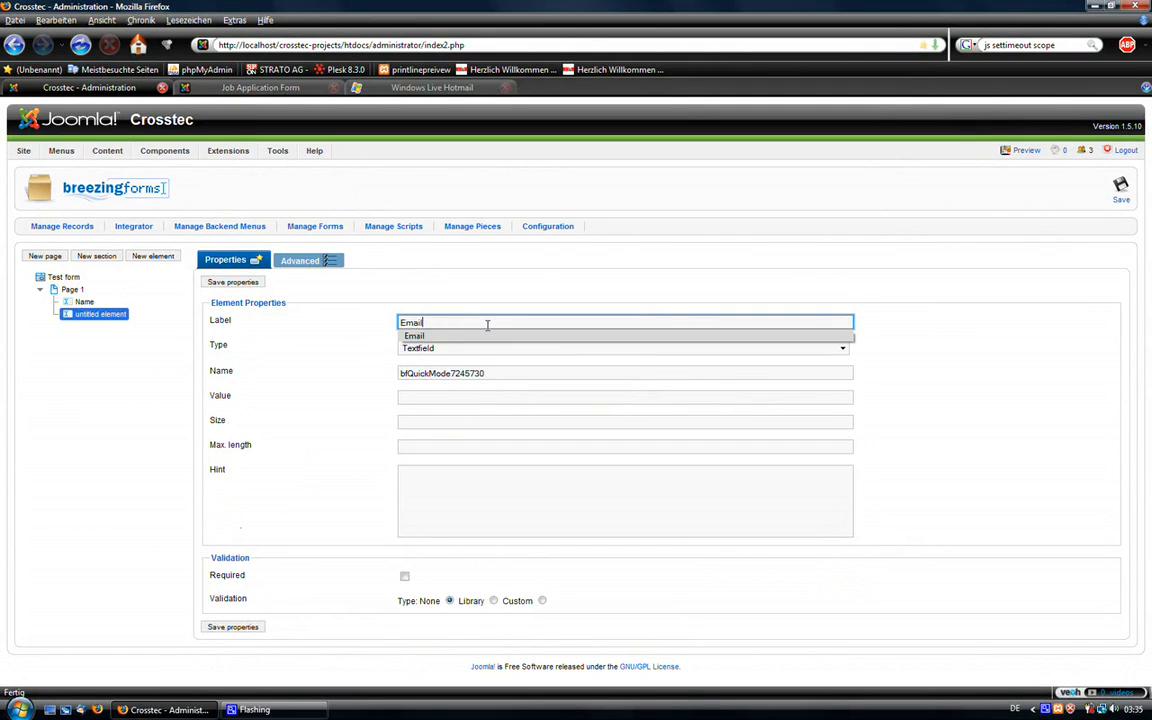
left_click(482, 287)
left_click(404, 576)
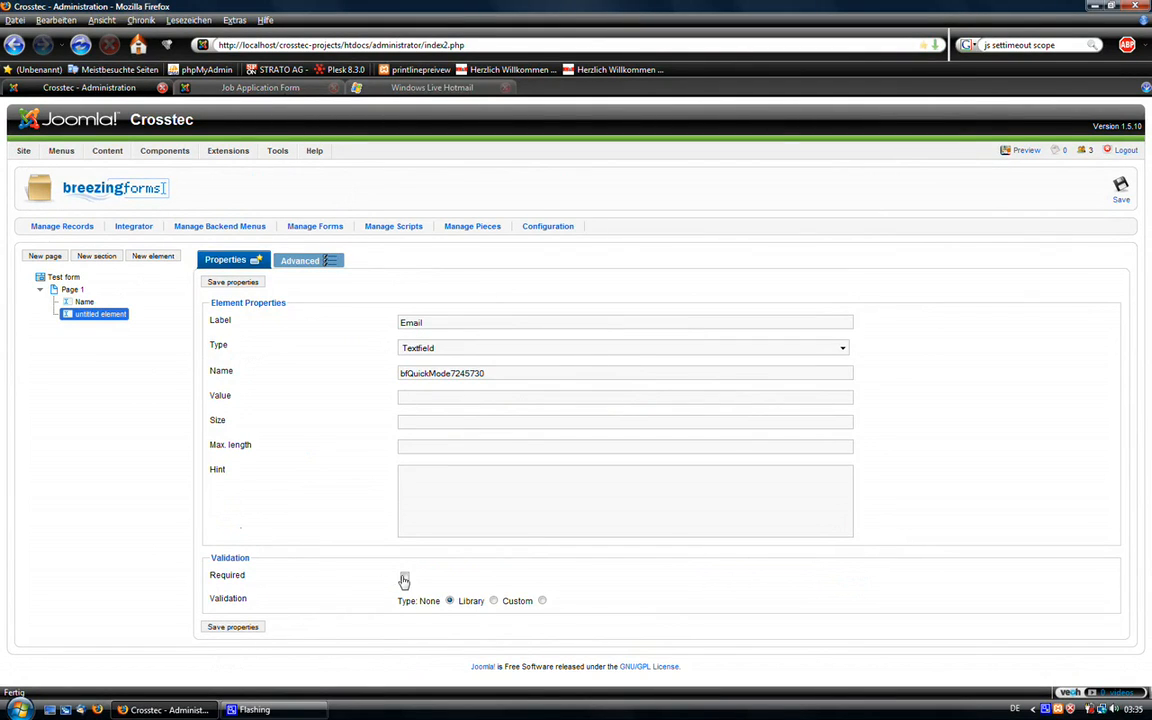
Set the Email field to library validation with the script FF::ff_validemail.
left_click(493, 601)
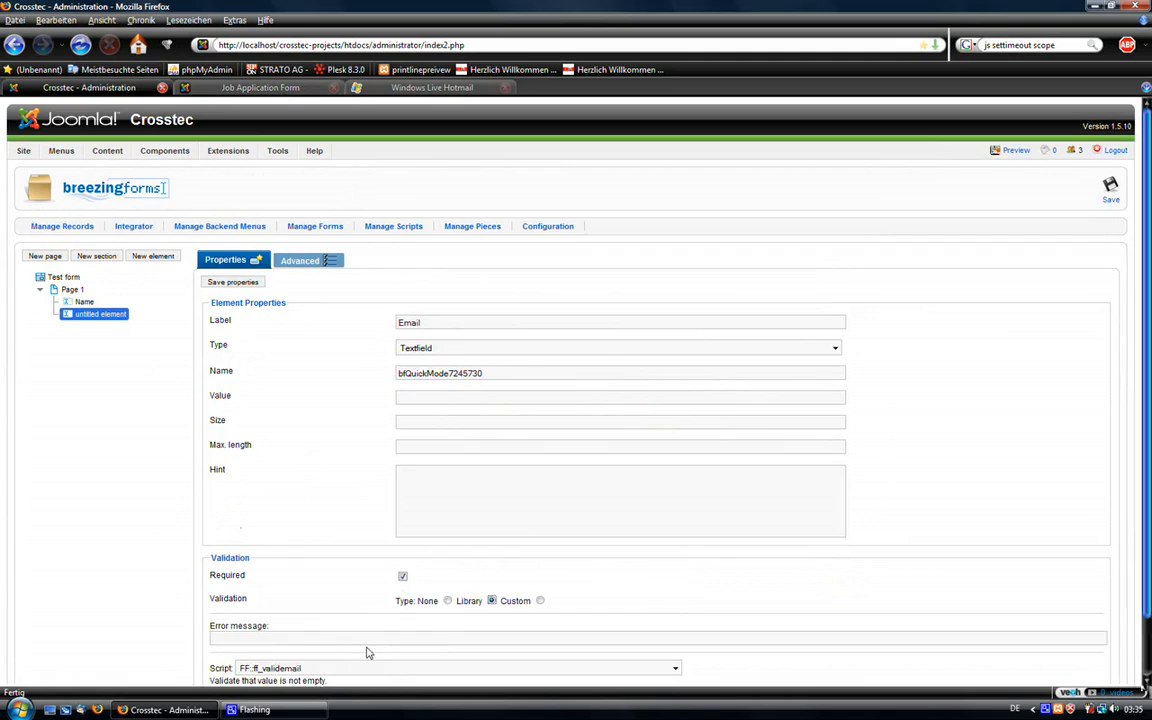
scroll(323, 632, "down", 2)
left_click(334, 607)
left_click(334, 603)
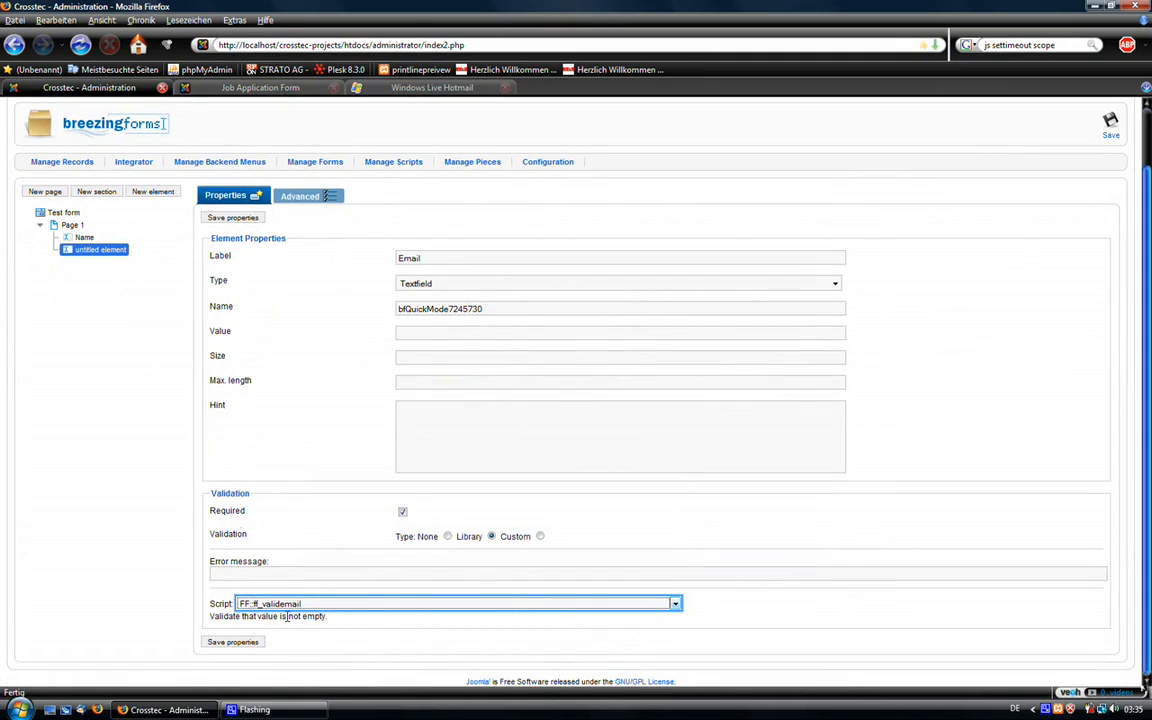
Enter "Please enter a valid email address!" as the Email field's validation error message and save its properties.
left_click(270, 575)
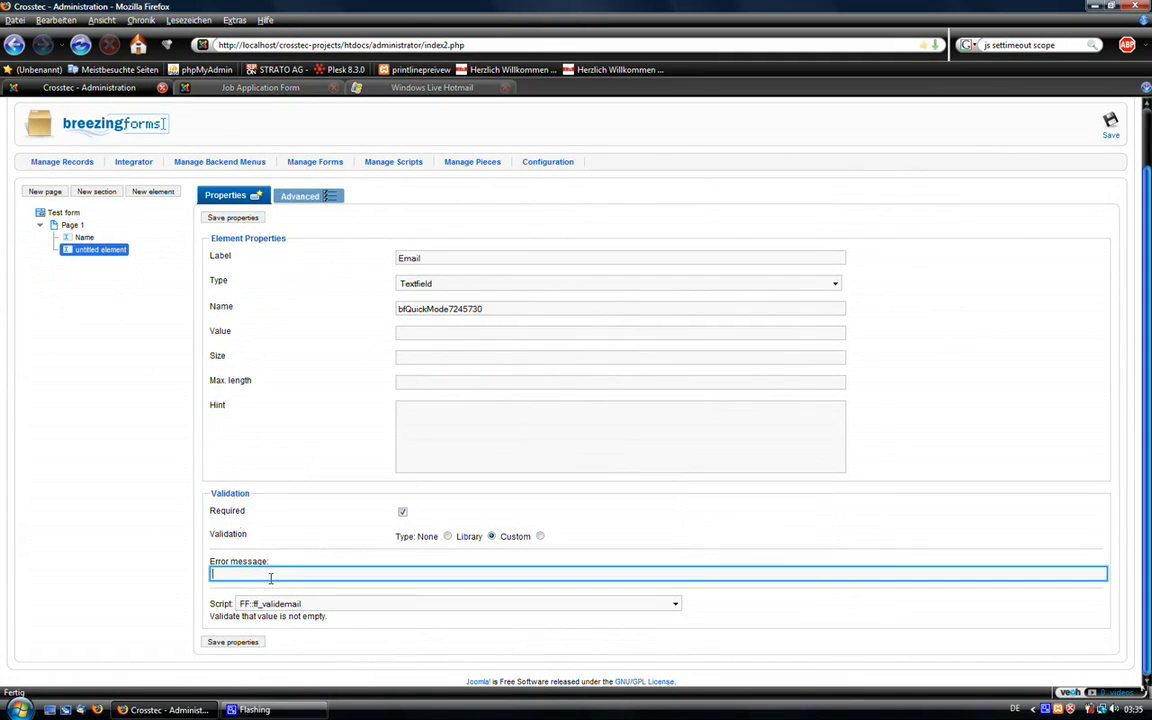
type("Please")
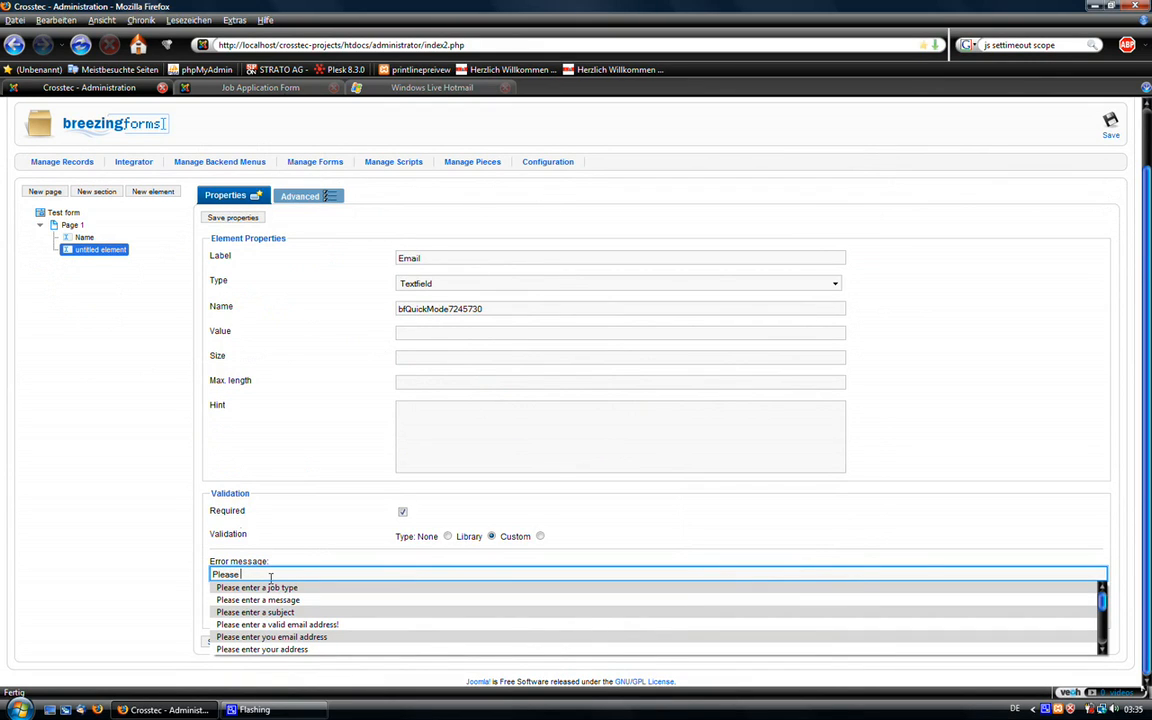
type(" enter a valid e")
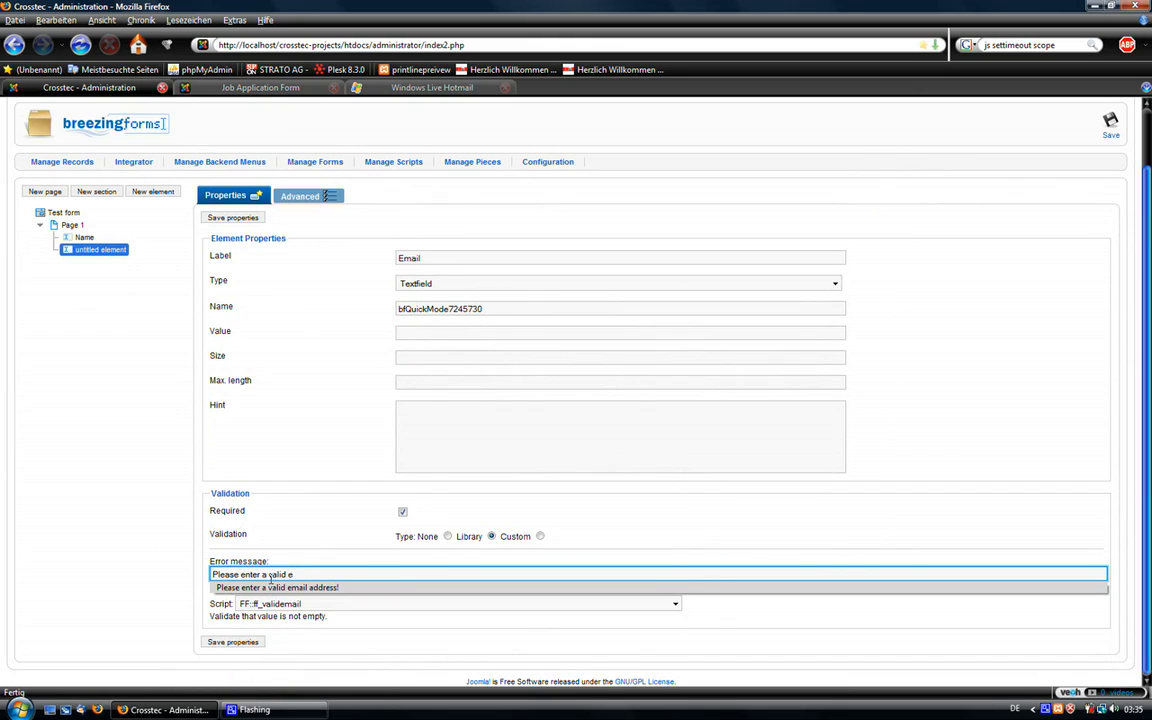
key("Down")
key("Return")
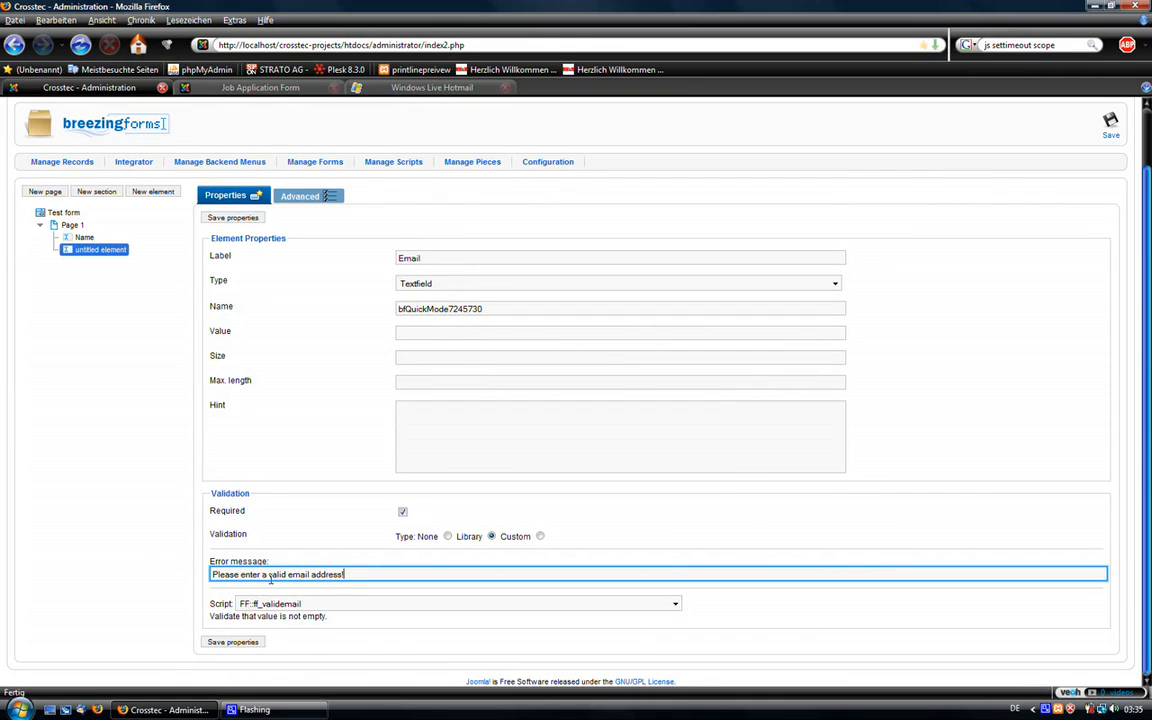
left_click(236, 644)
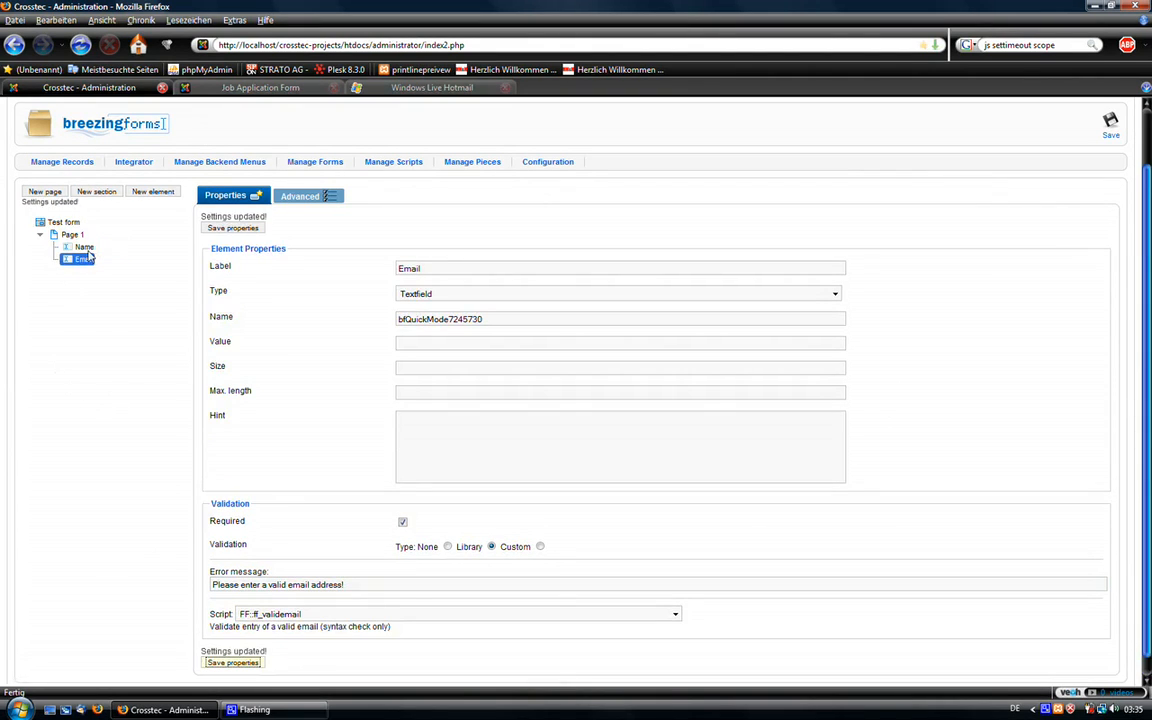
Add another Textfield element to Page 1, label it "Subject" and make it a required field.
left_click(71, 234)
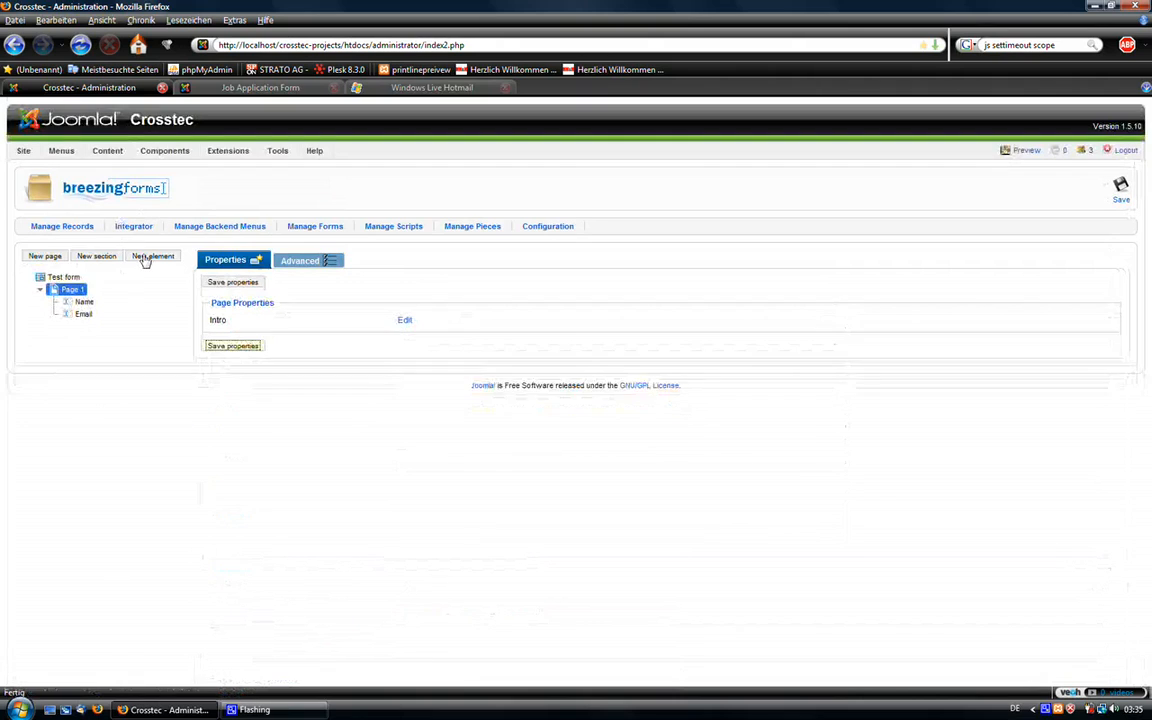
left_click(147, 257)
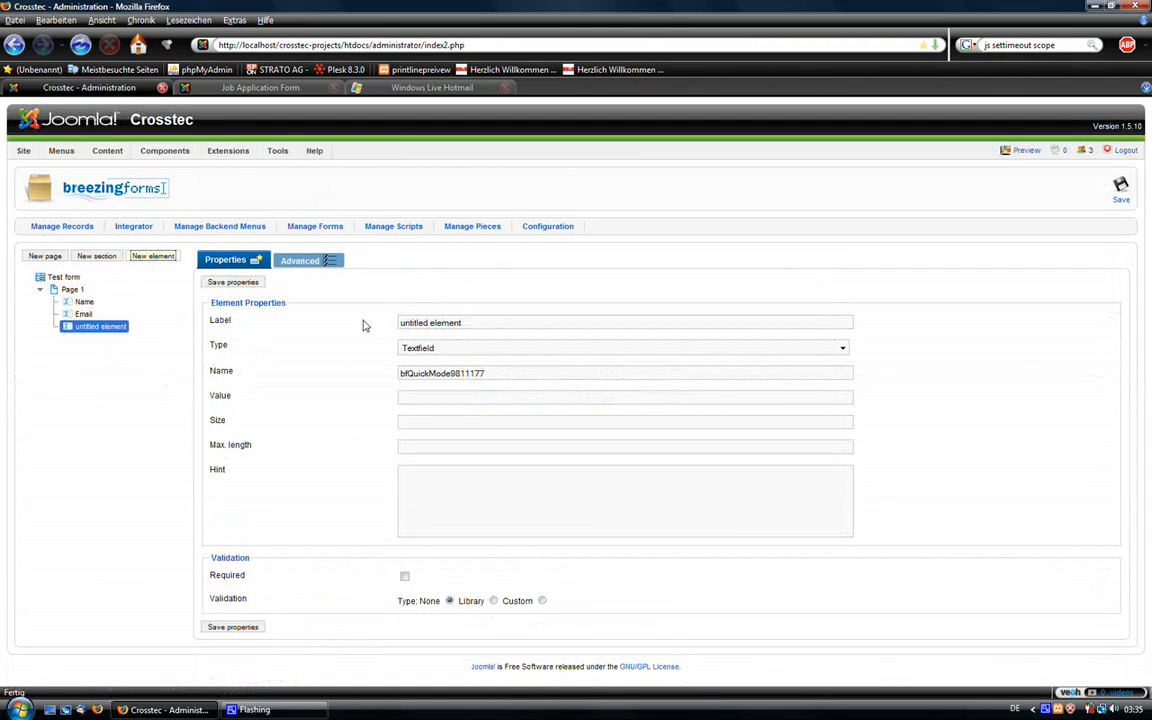
triple_click(474, 323)
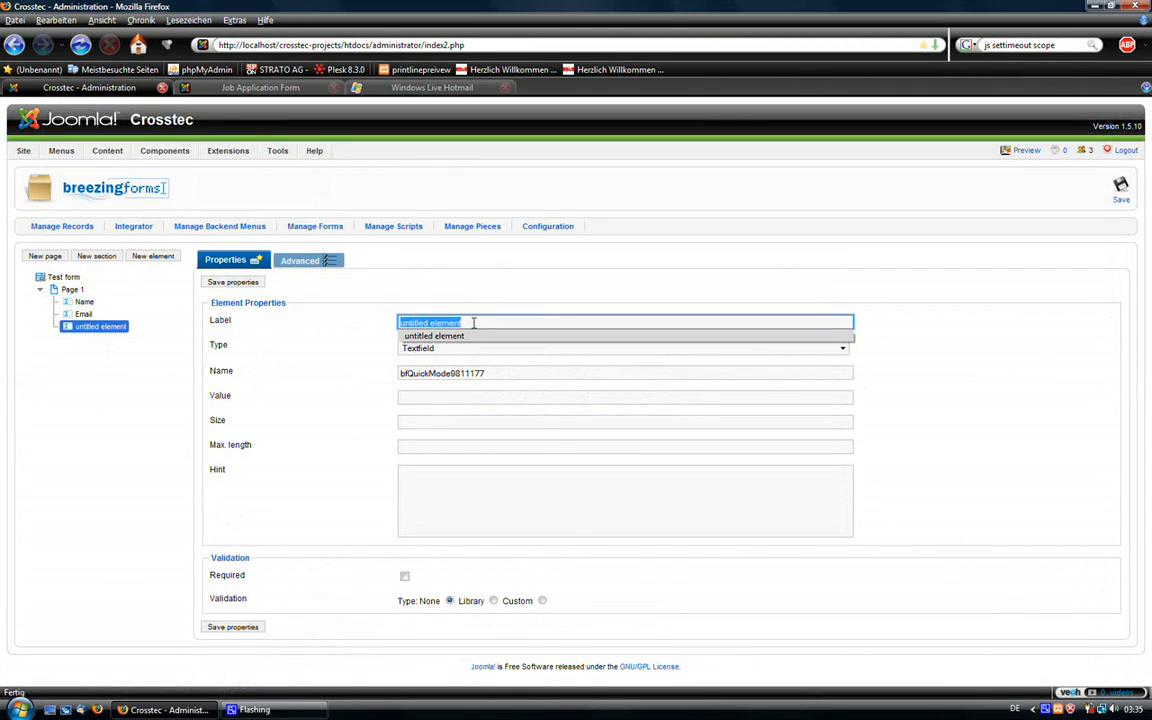
type("Subje")
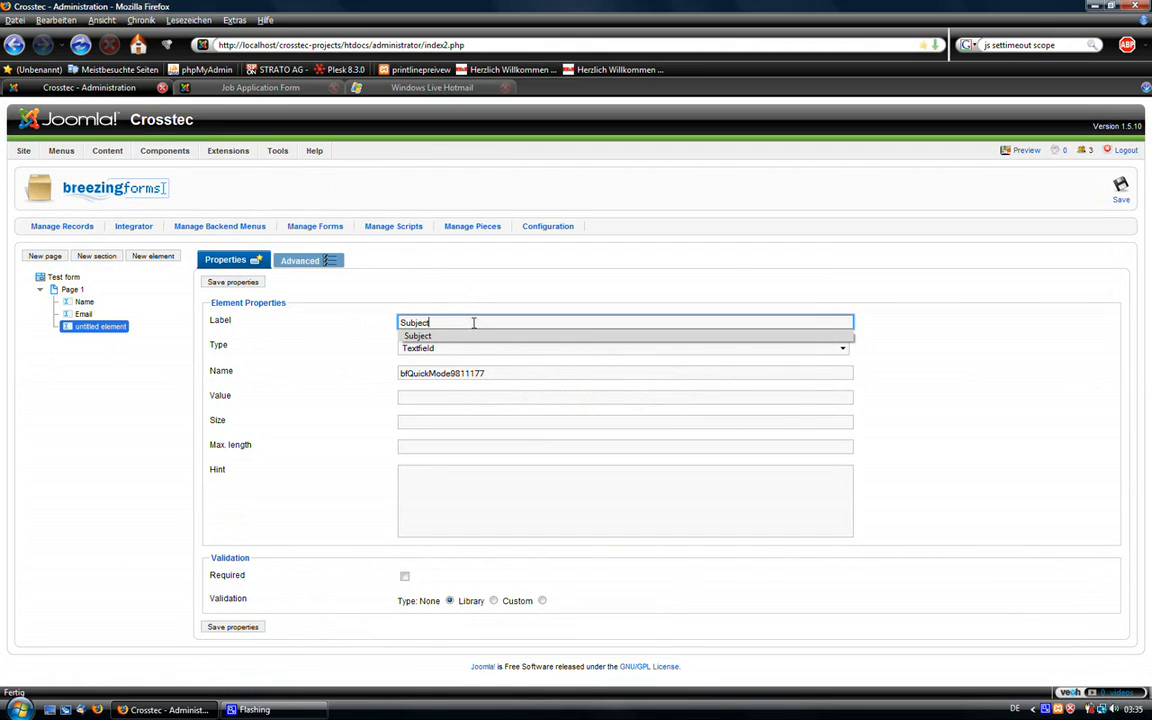
type("ct")
left_click(397, 302)
left_click(404, 576)
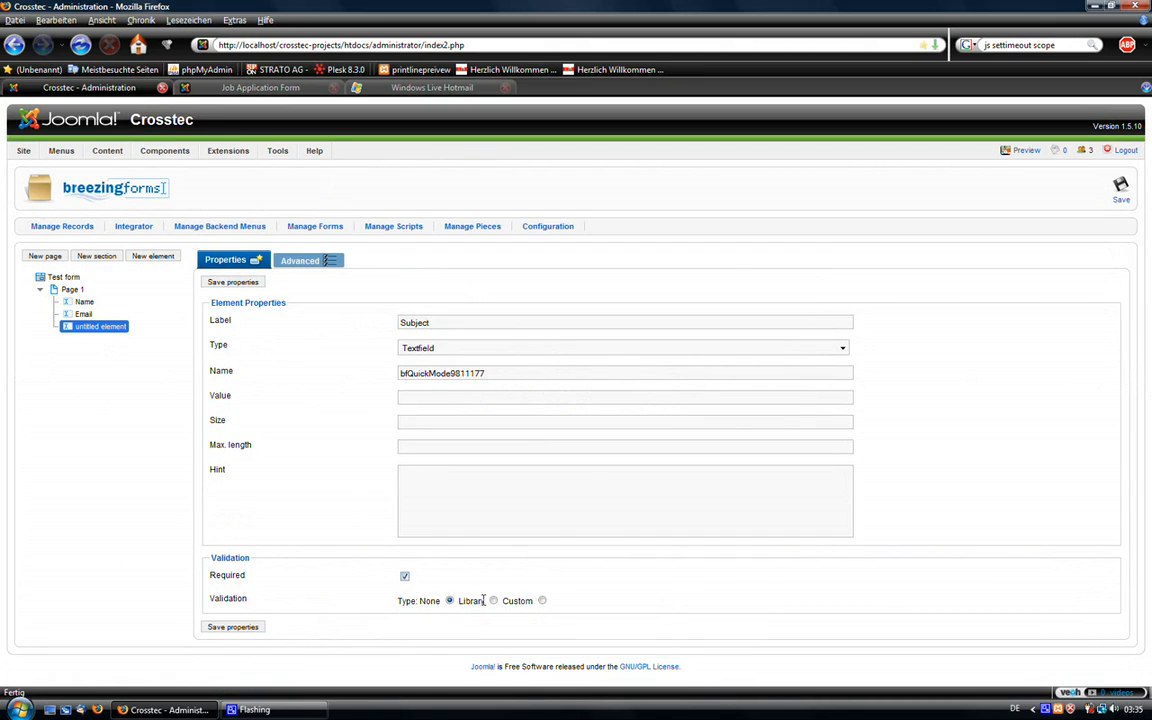
Switch the Subject field to library validation with the error message "Please enter a subject!".
left_click(493, 601)
scroll(321, 612, "down", 1)
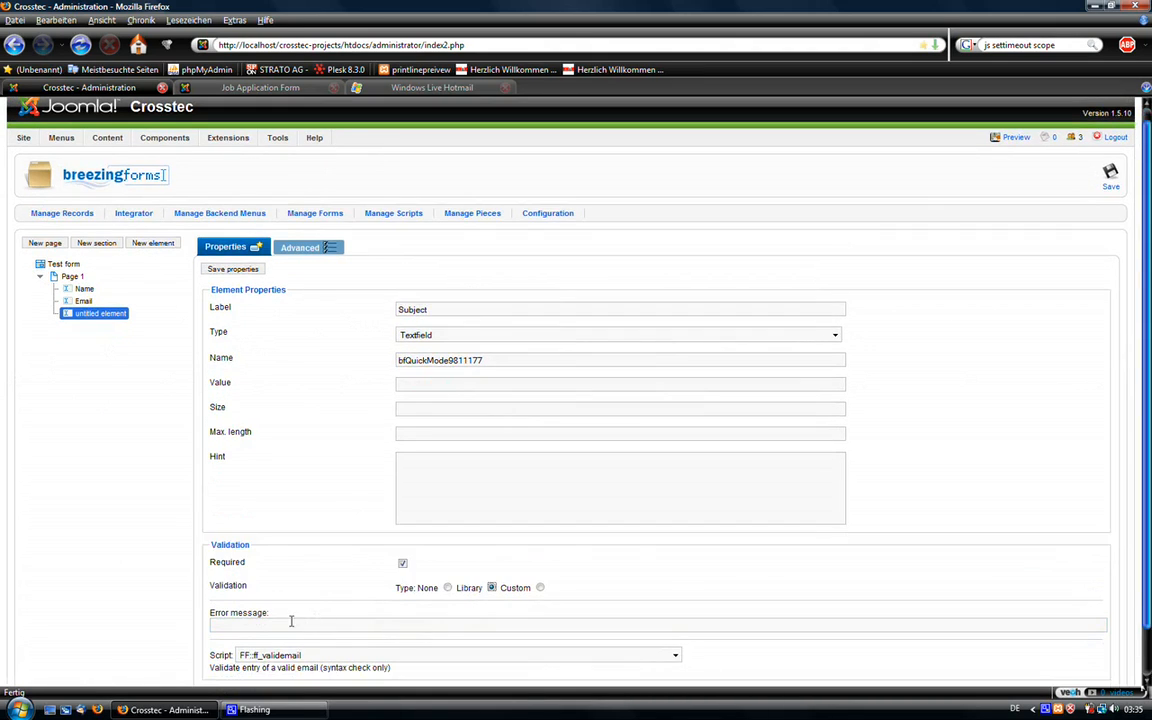
left_click(291, 623)
type("Please ente")
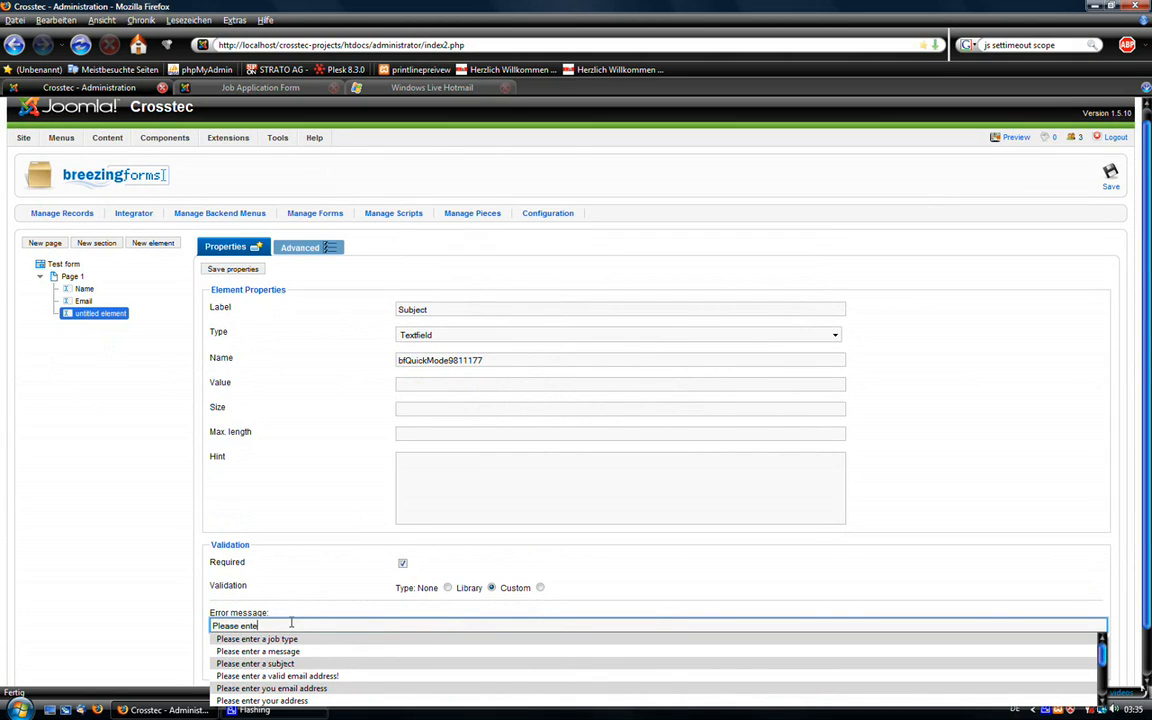
type("r a subj")
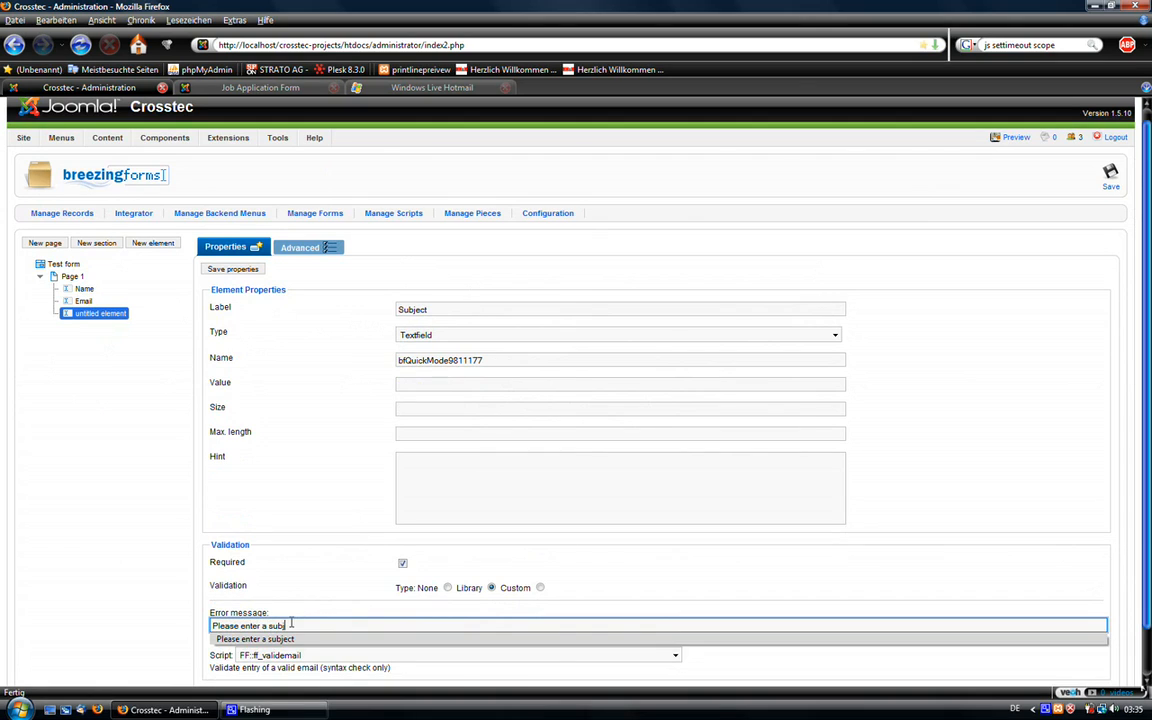
type("ect!")
Choose FF::ff_valuenotempty as the Subject field's validation script and save its properties.
scroll(300, 610, "down", 2)
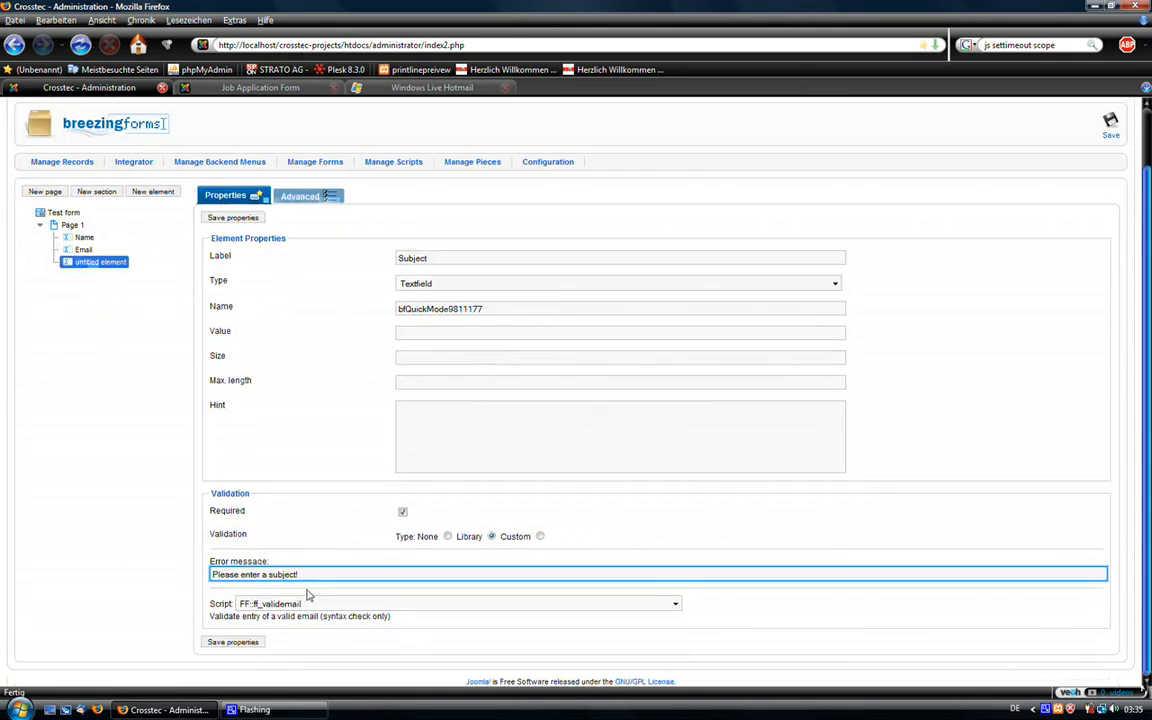
key("Tab")
left_click(308, 606)
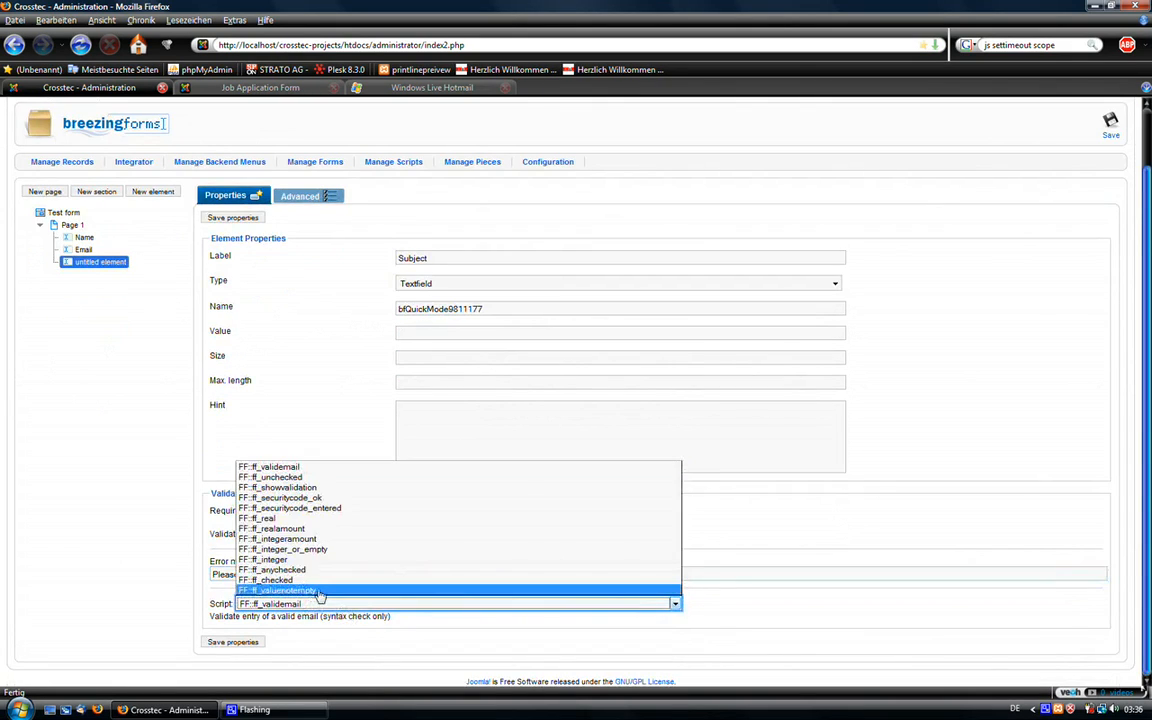
left_click(290, 587)
left_click(233, 642)
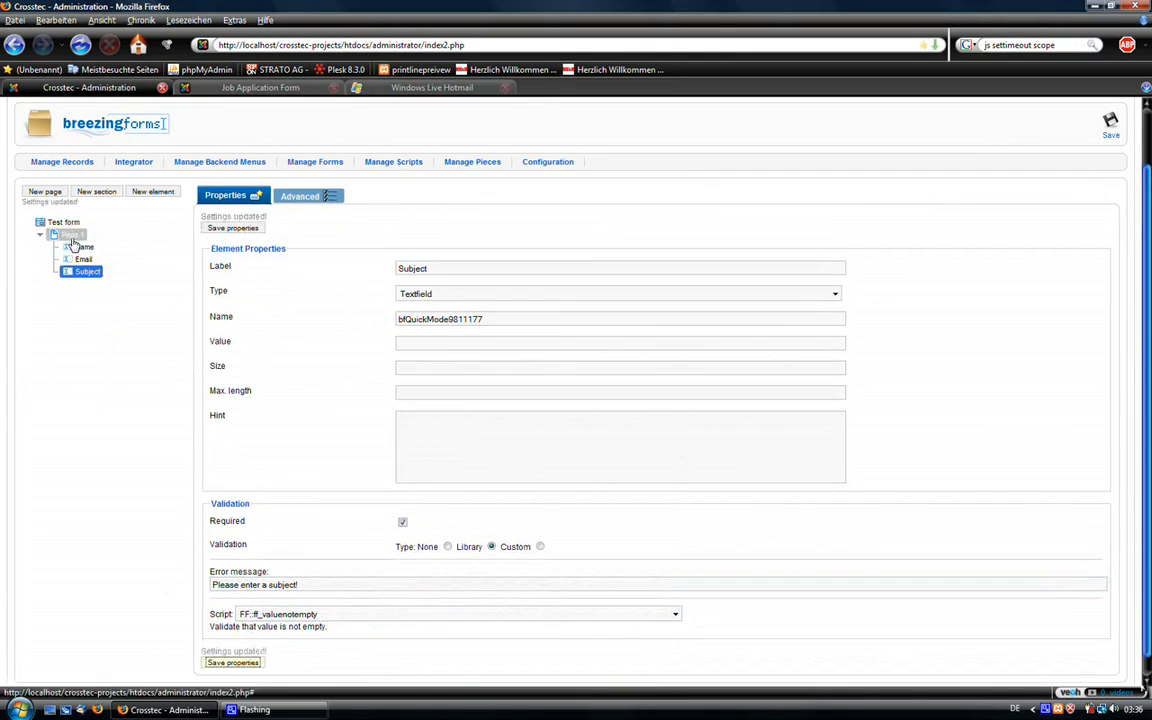
Add a new element to Page 1, set its type to Textarea and label it "Message".
left_click(73, 236)
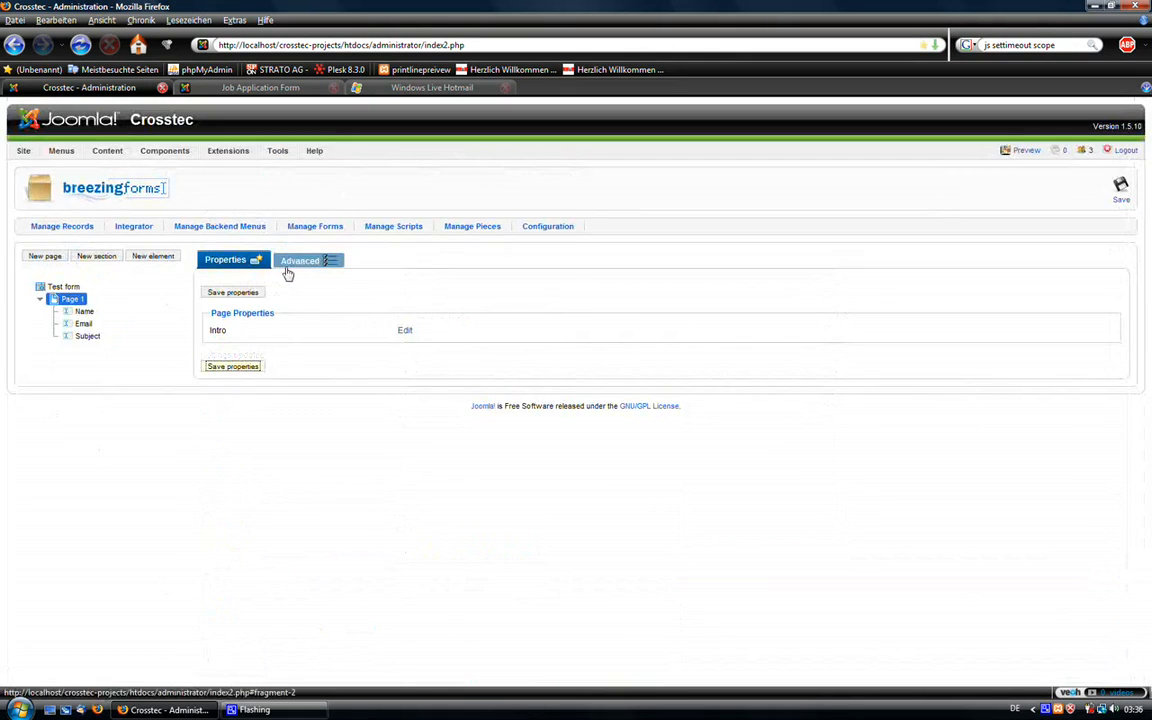
left_click(150, 258)
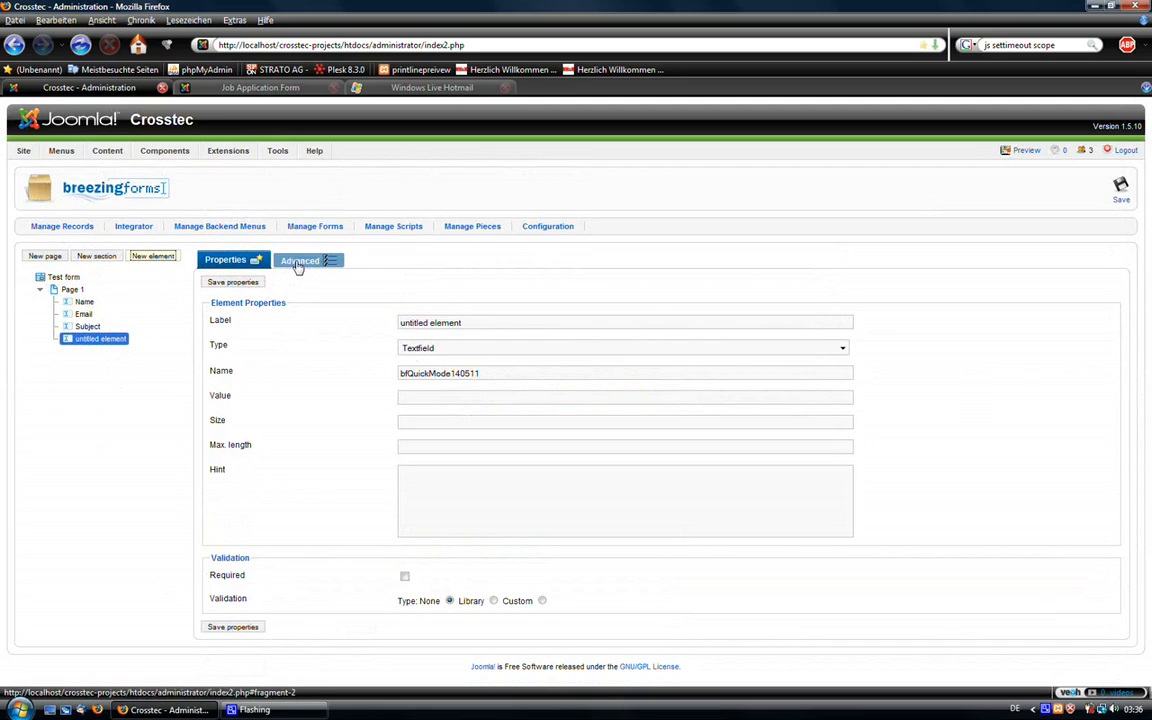
left_click(455, 350)
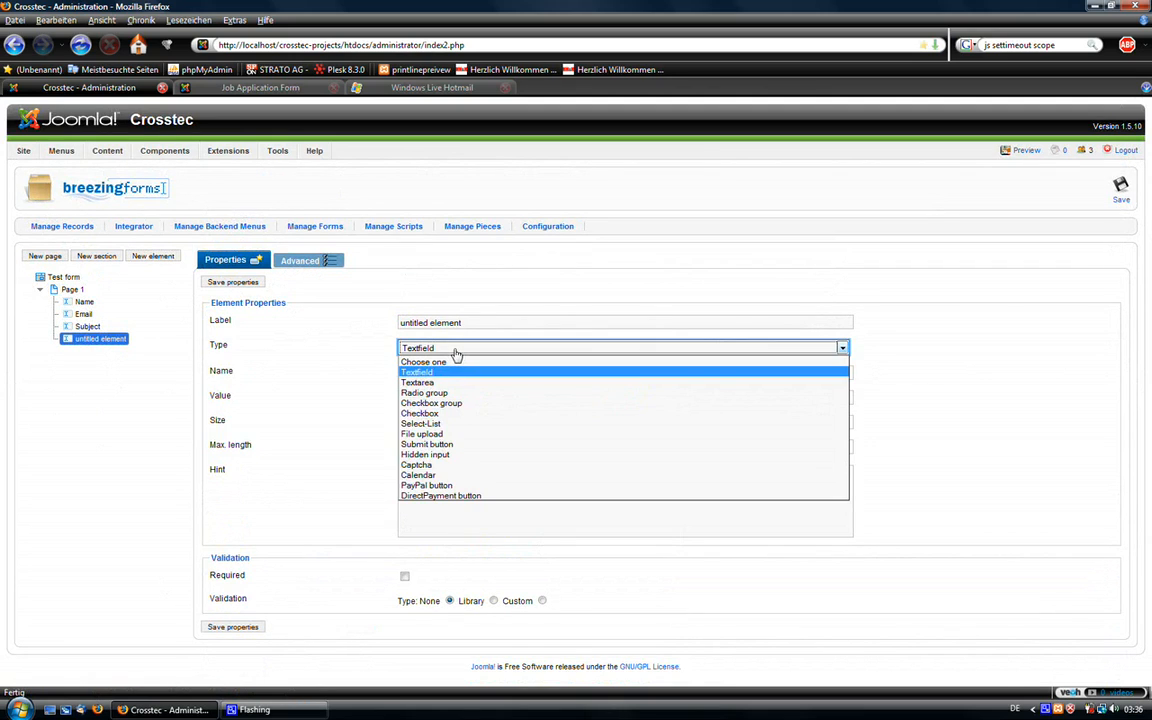
left_click(405, 386)
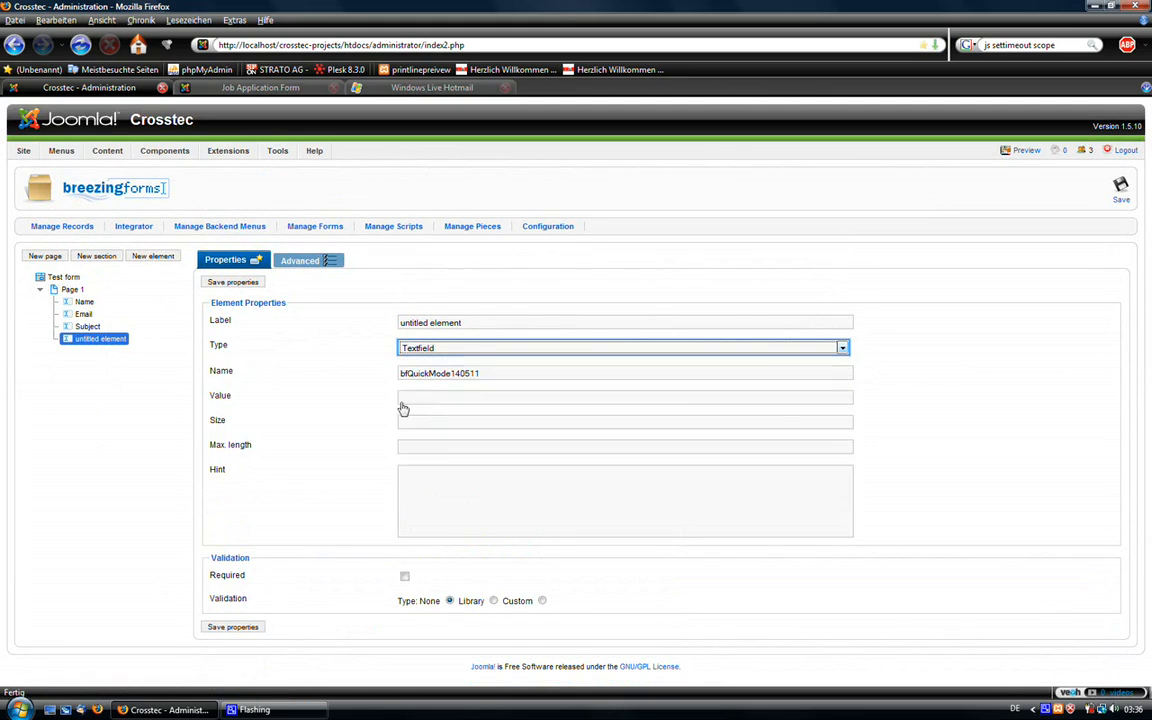
triple_click(475, 324)
type("Message")
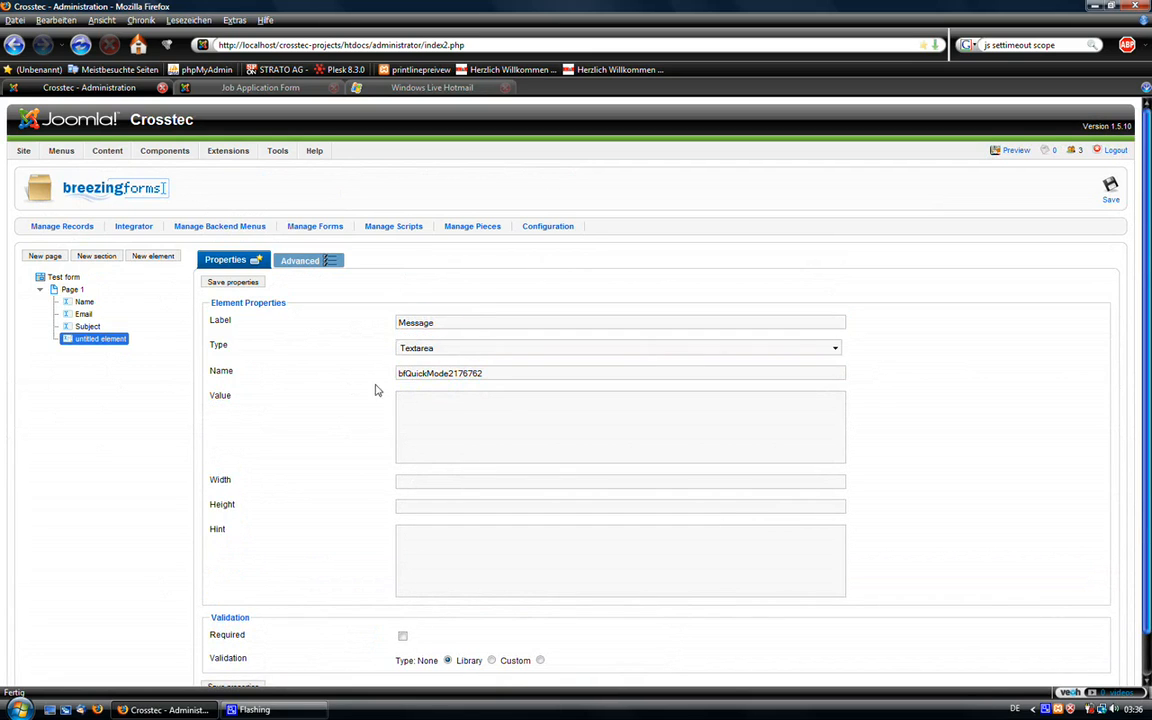
Make the Message field required and give it library validation with the error message "Please enter a message!".
scroll(375, 391, "down", 1)
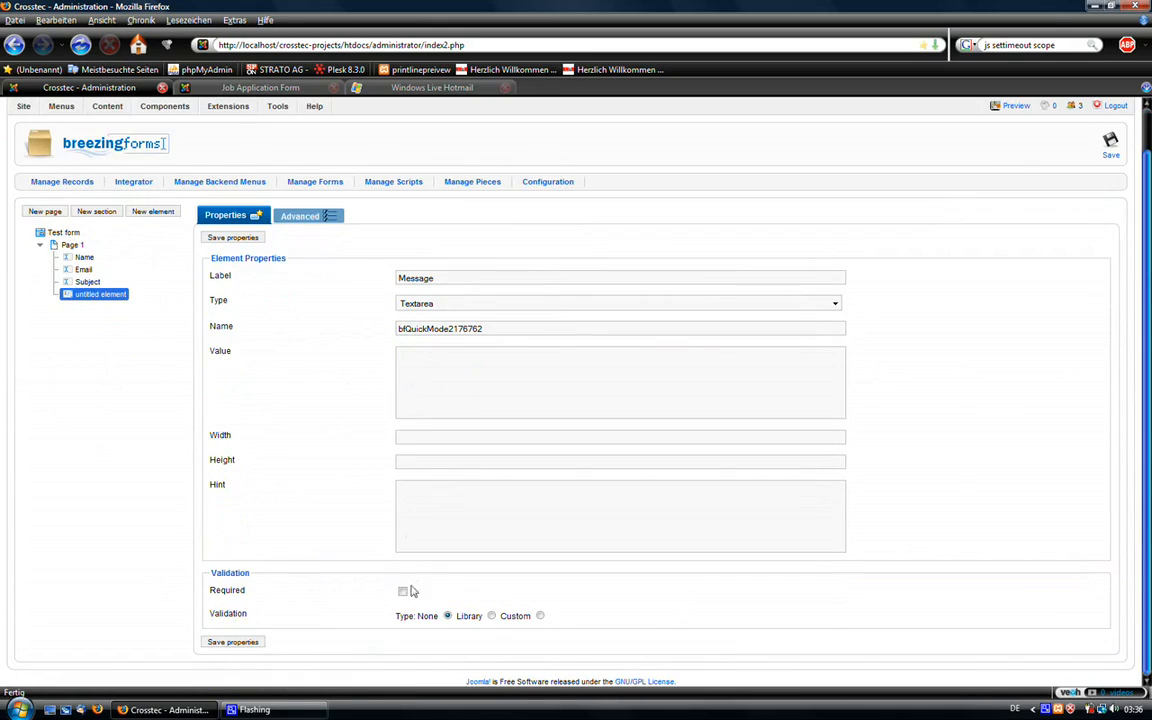
left_click(403, 592)
left_click(540, 616)
scroll(251, 569, "down", 2)
left_click(251, 569)
type("P")
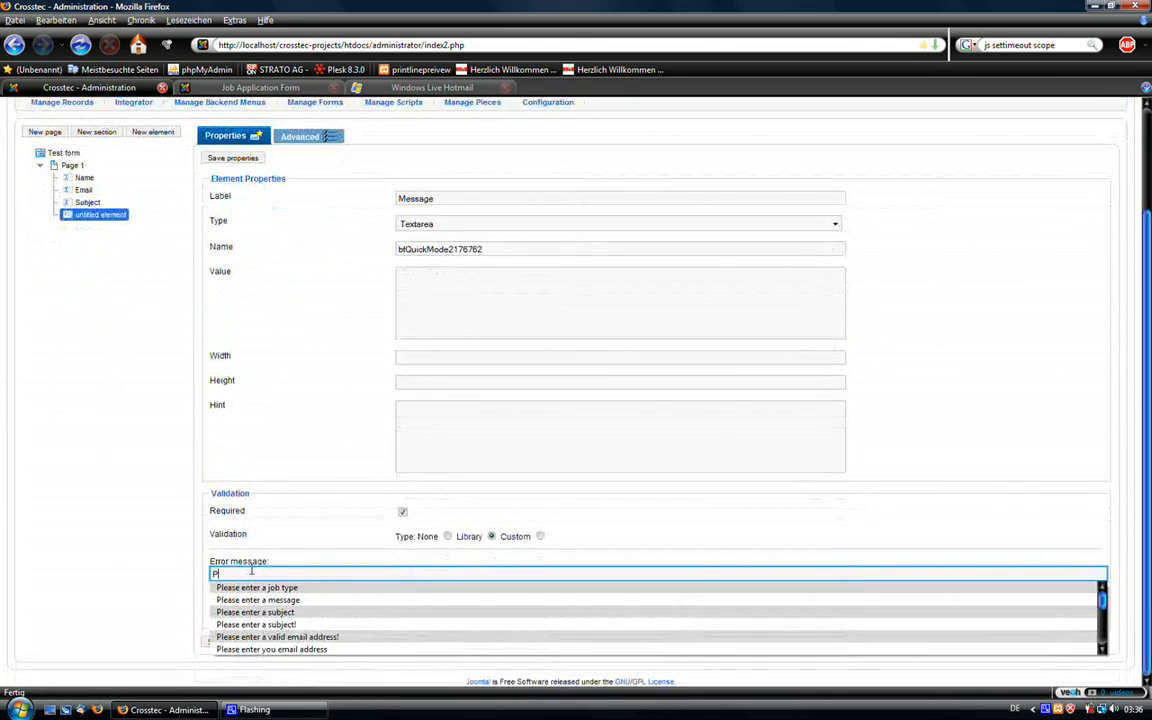
type("lease enter a")
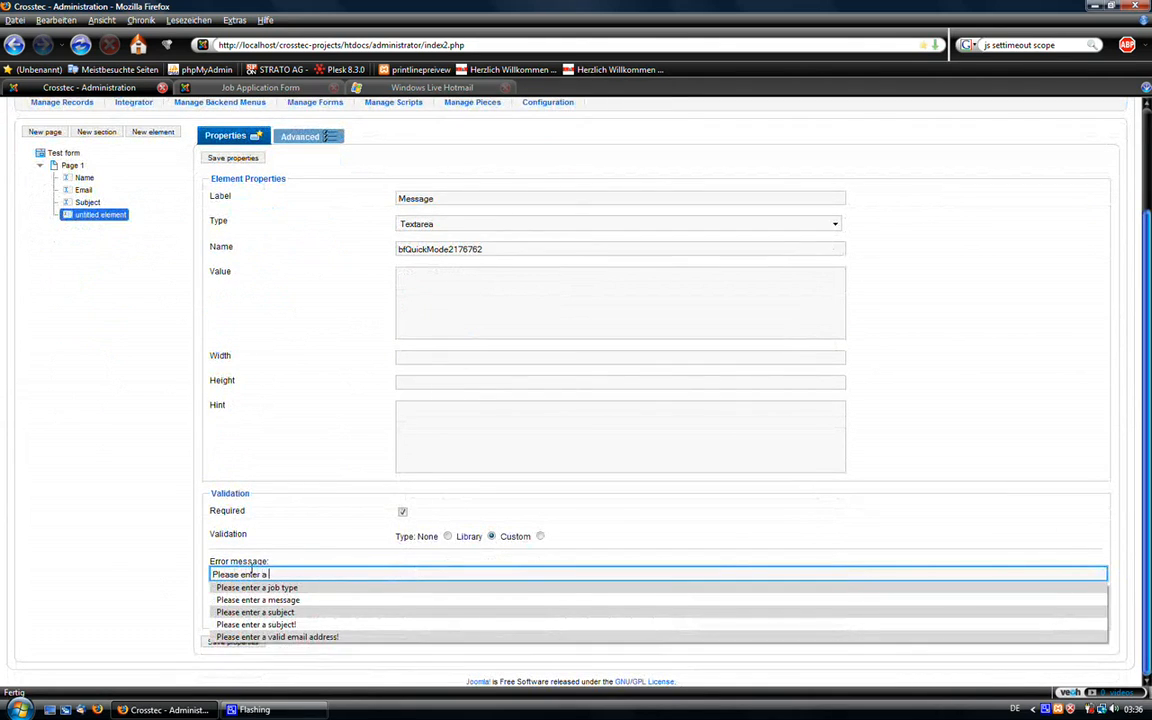
type(" message!")
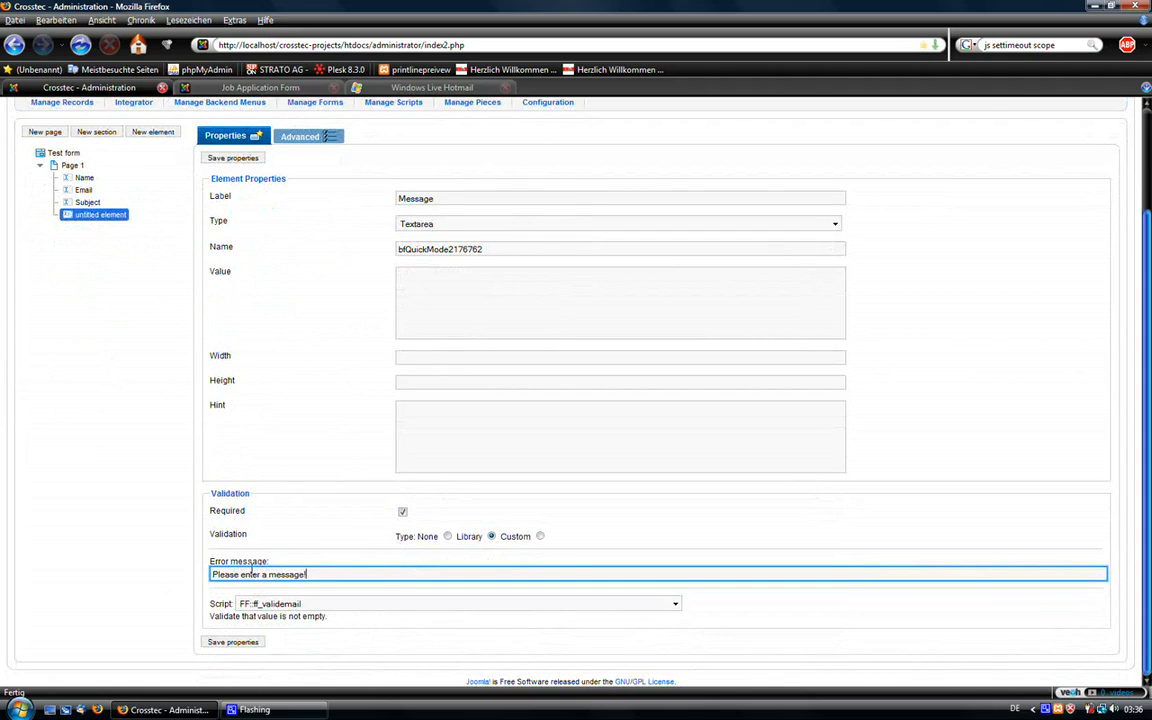
Choose FF::ff_valuenotempty as the Message field's validation script and save its properties.
left_click(300, 606)
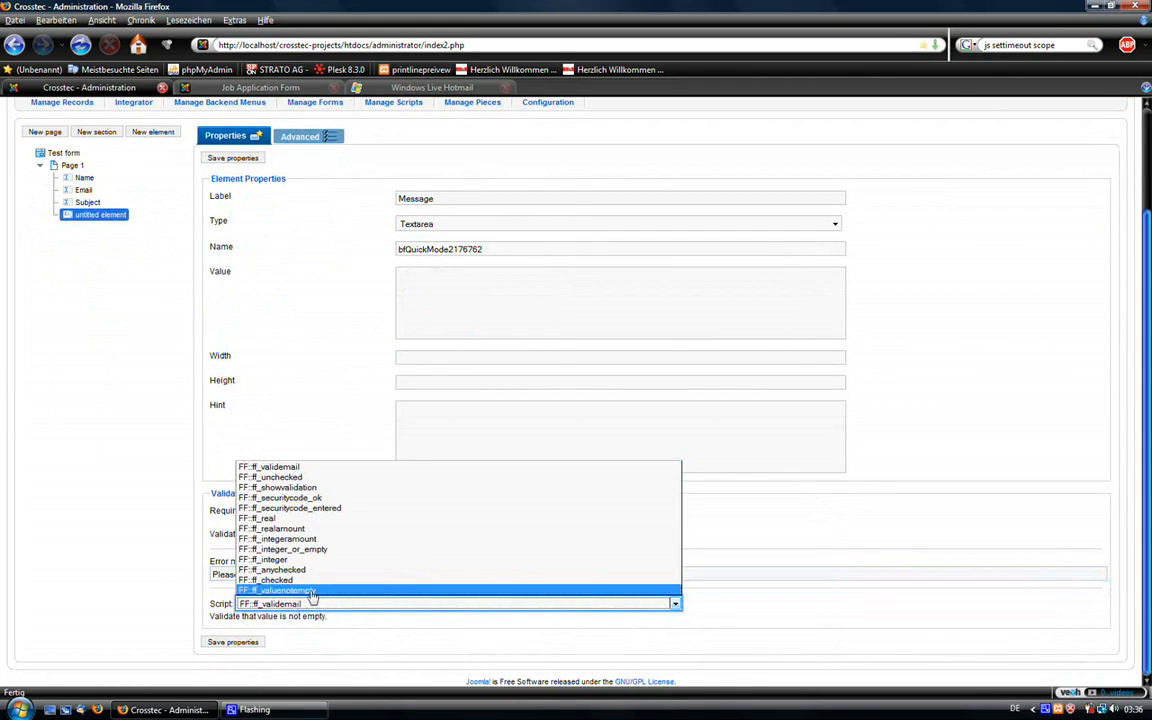
left_click(280, 587)
left_click(231, 644)
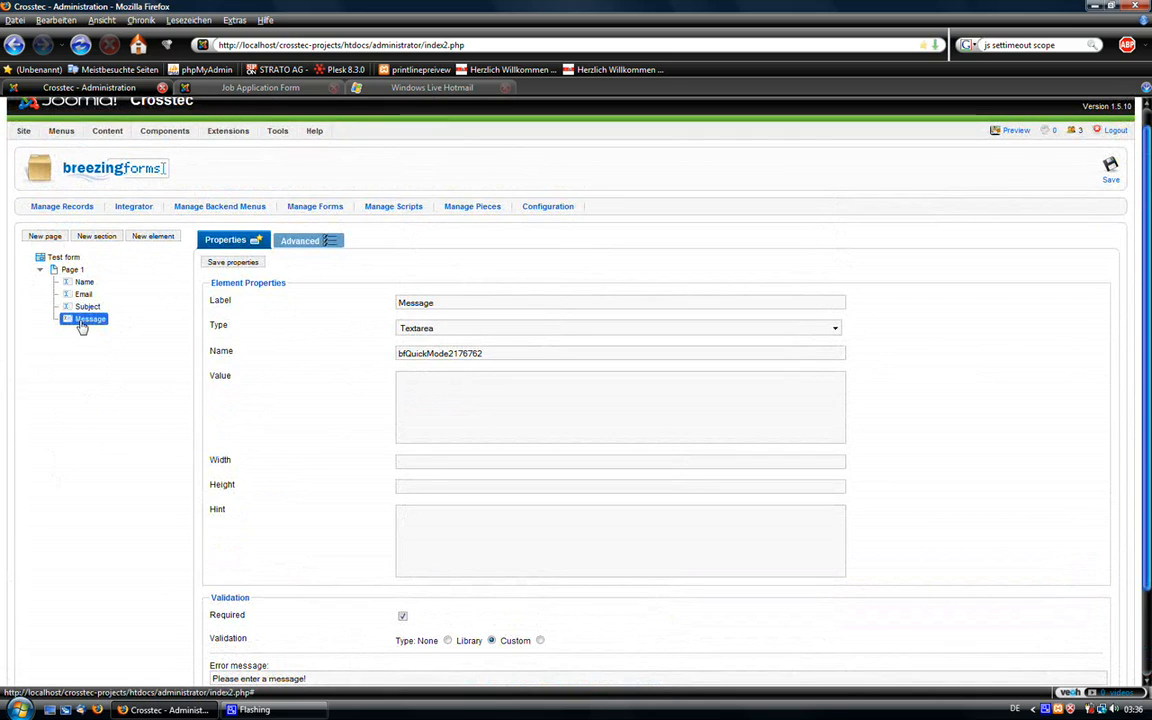
Add a second page with the intro "Hi, thank you for your submission. I will get back to you as soon as possible!" and save the form.
left_click(50, 258)
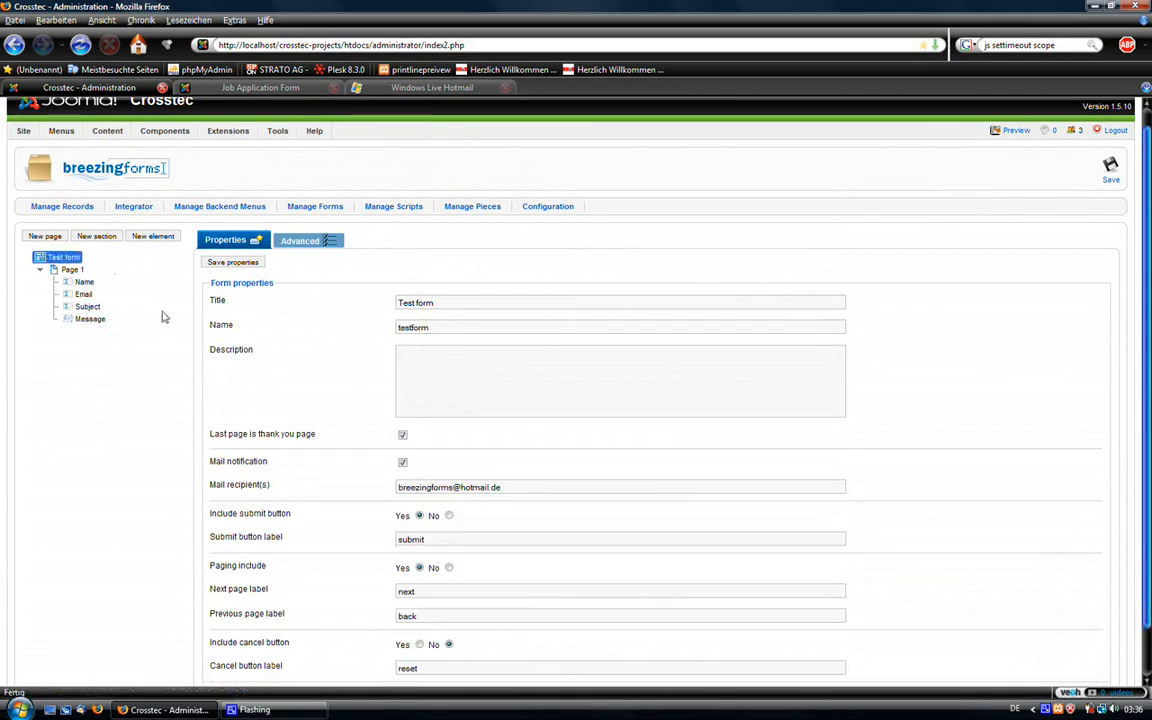
left_click(45, 236)
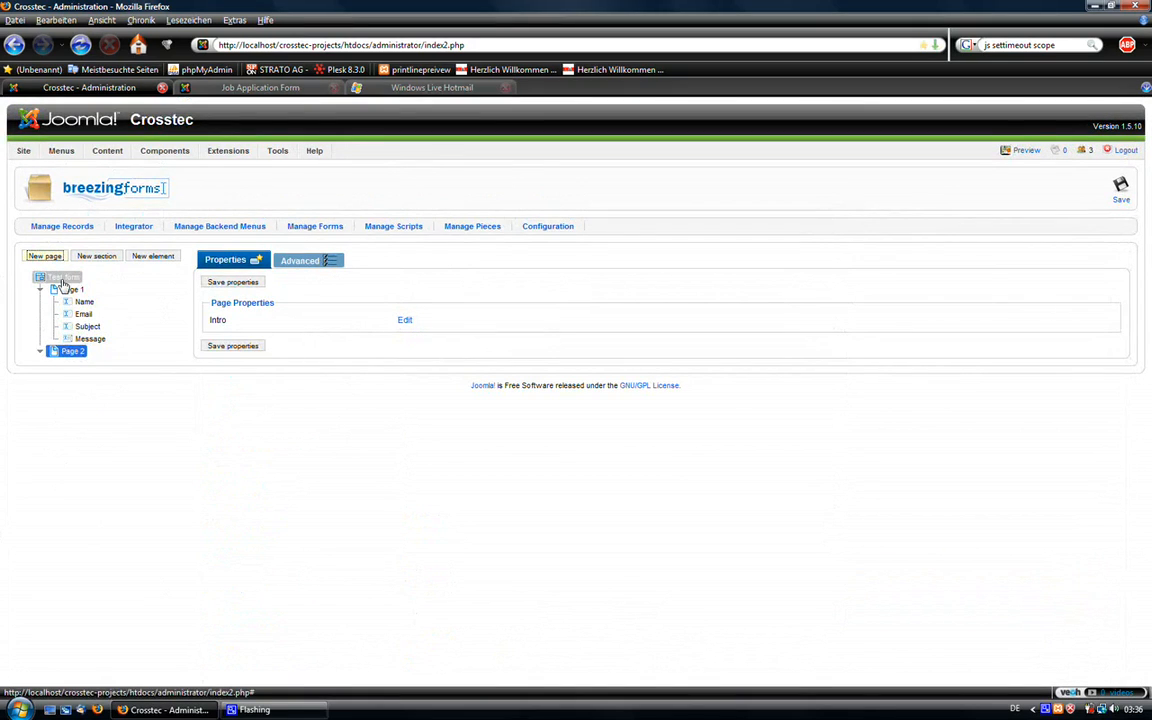
left_click(404, 323)
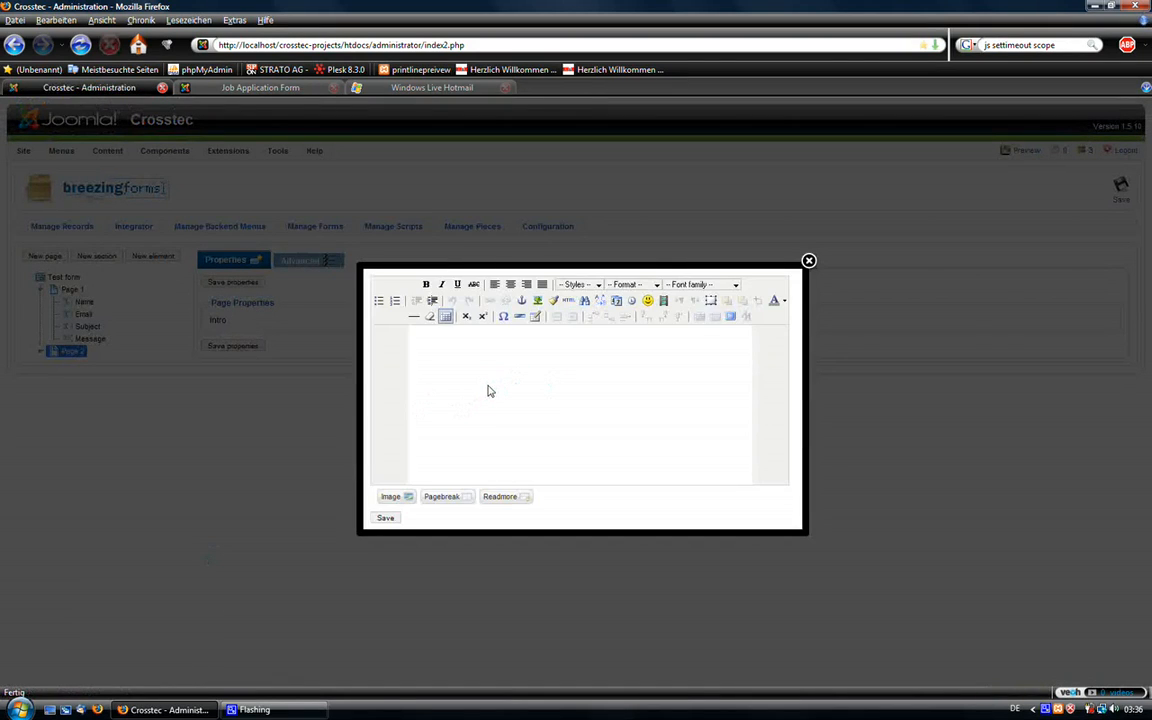
left_click(490, 391)
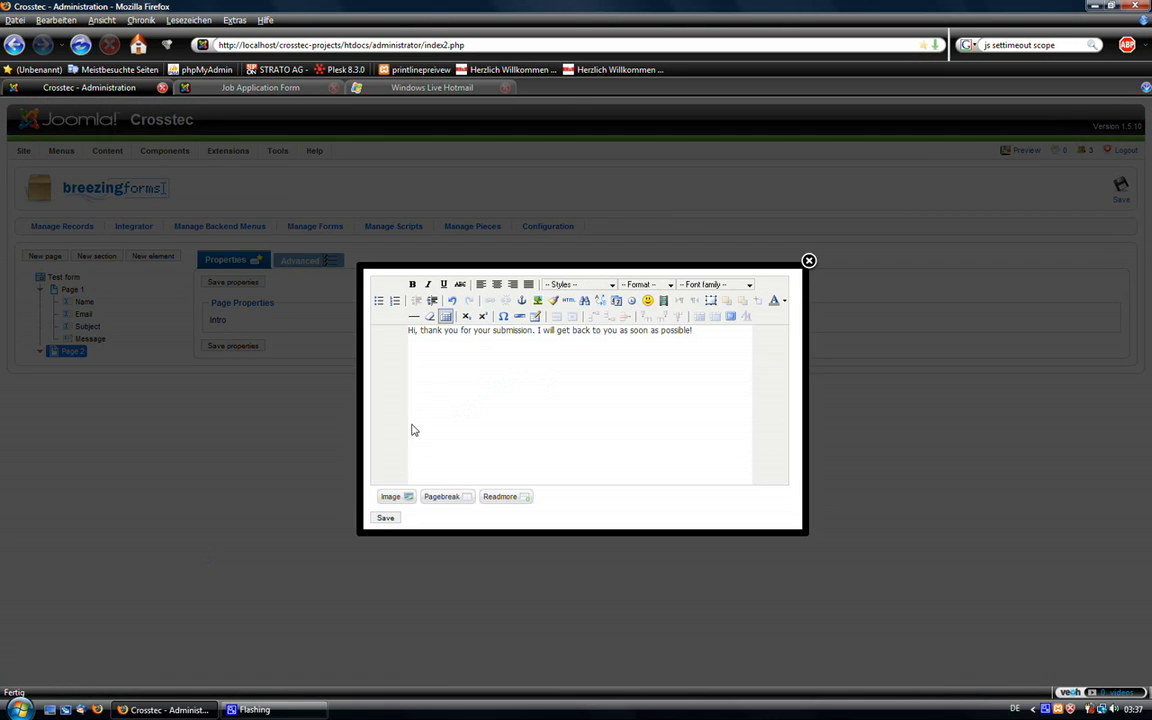
left_click(383, 517)
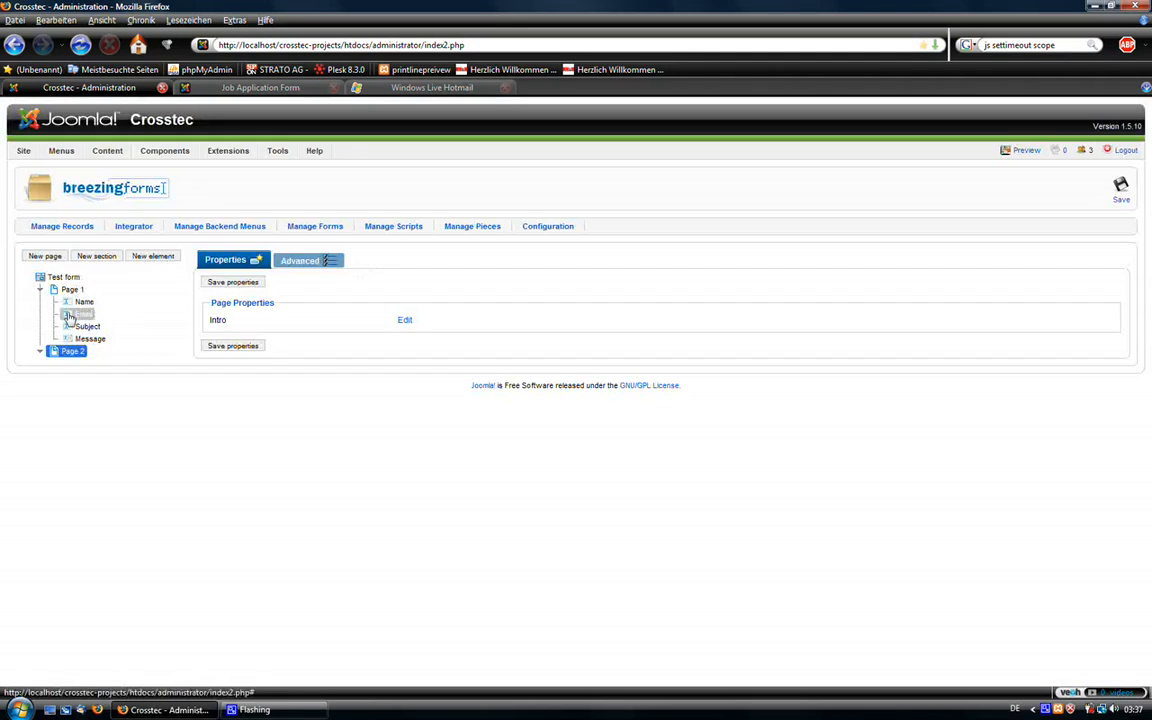
left_click(1118, 196)
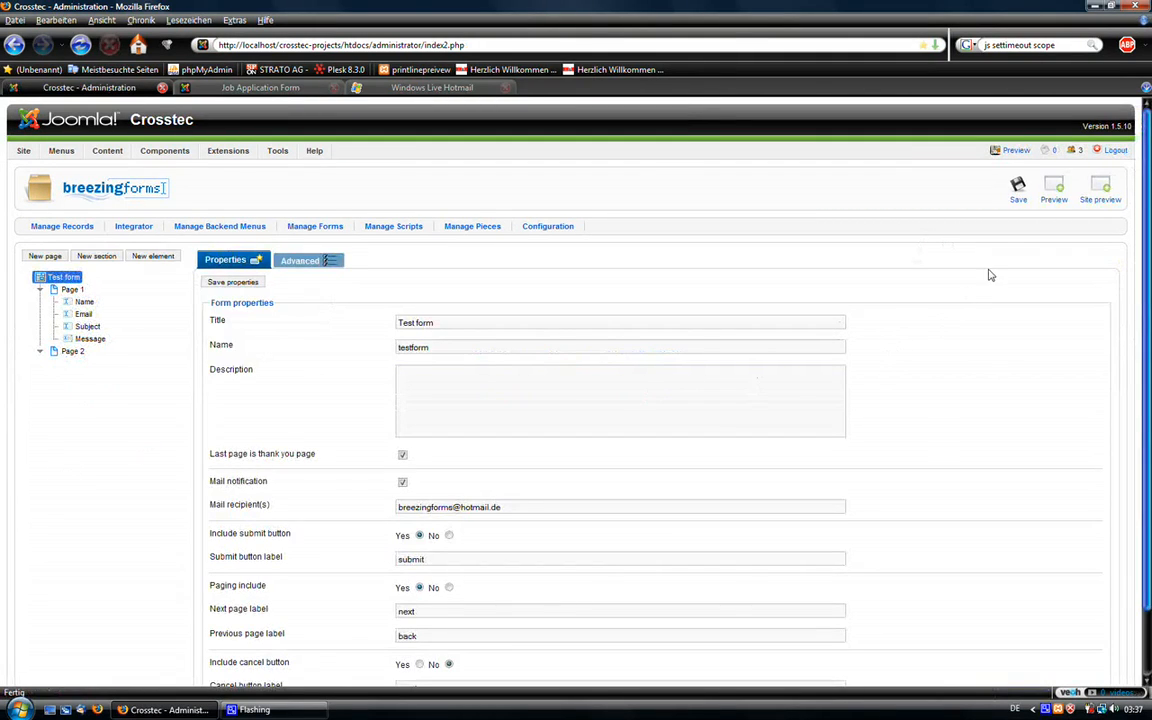
Submit a test entry in the form preview with a full name, an e-mail address, subject "Hi there" and message "I hope it worx".
left_click(1054, 190)
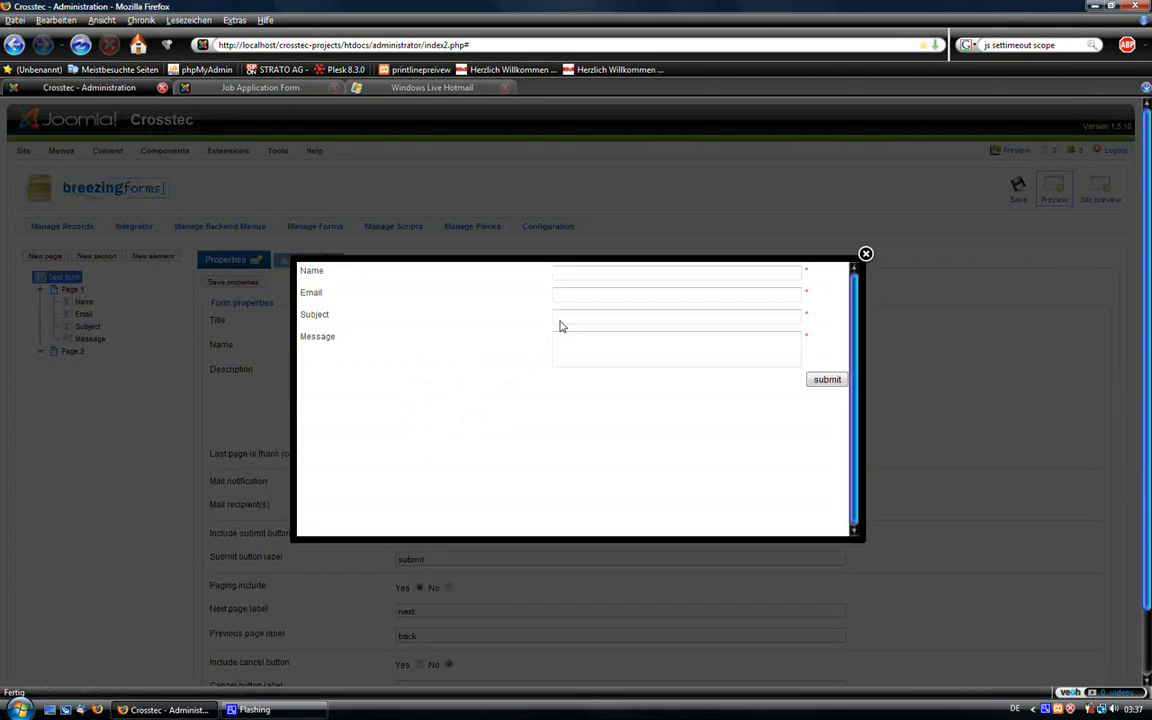
key("Tab")
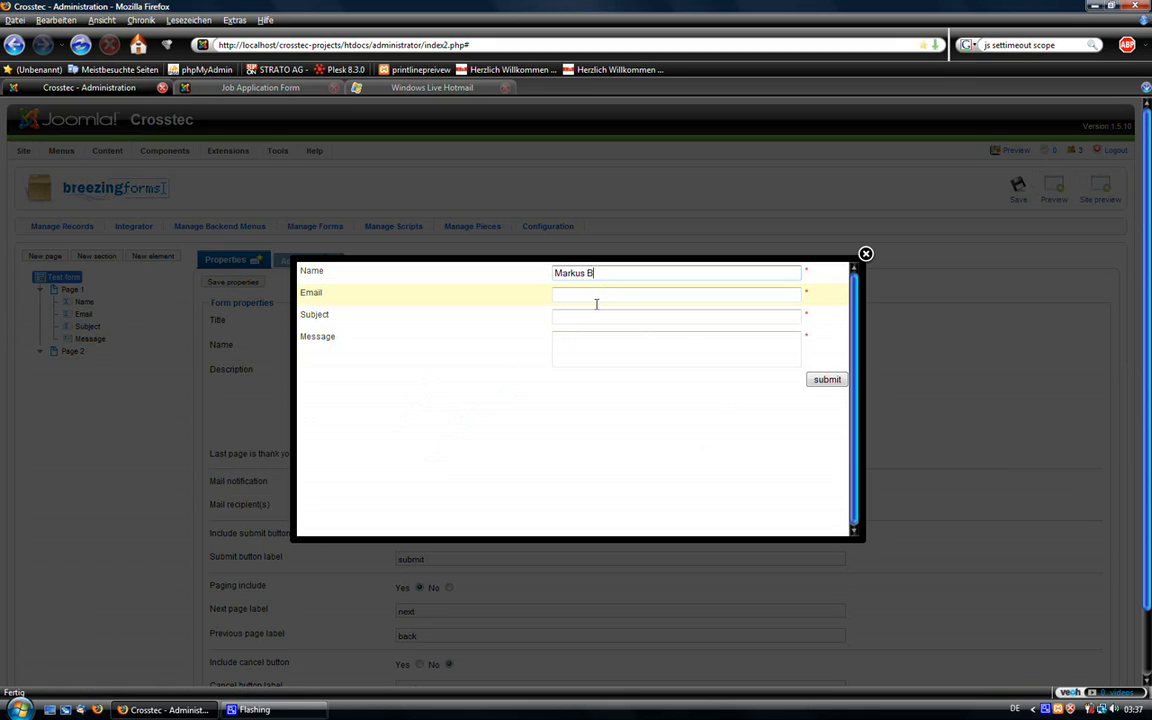
type("opp")
key("Tab")
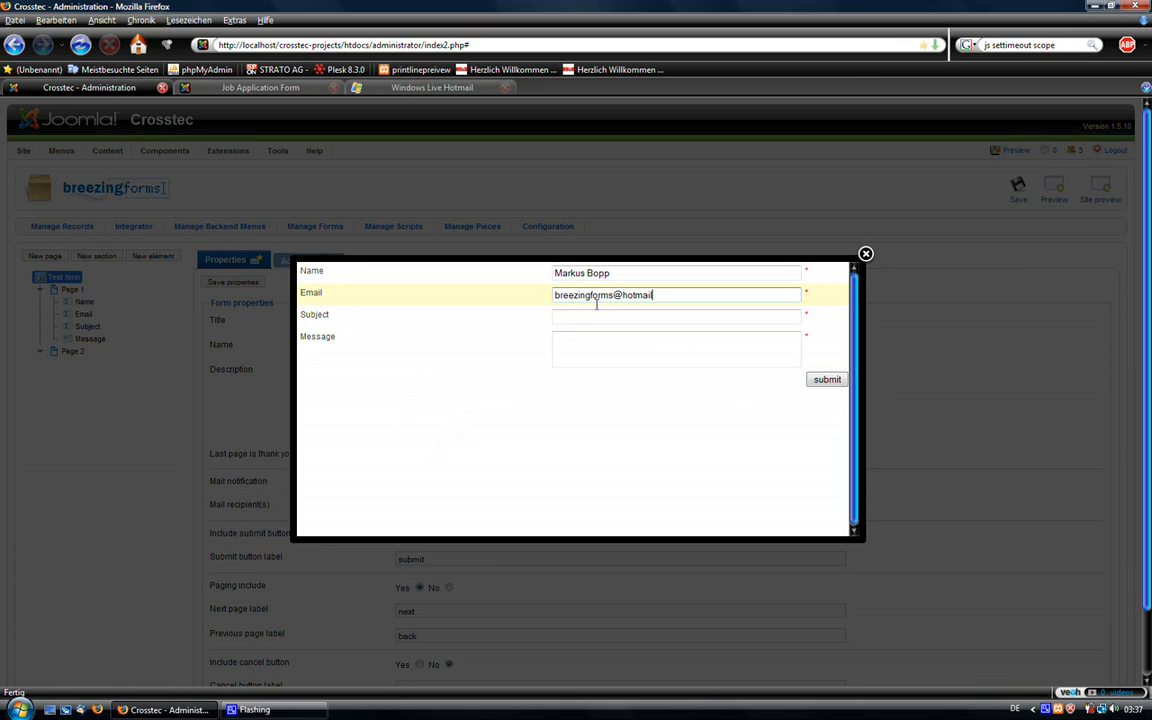
key("Tab")
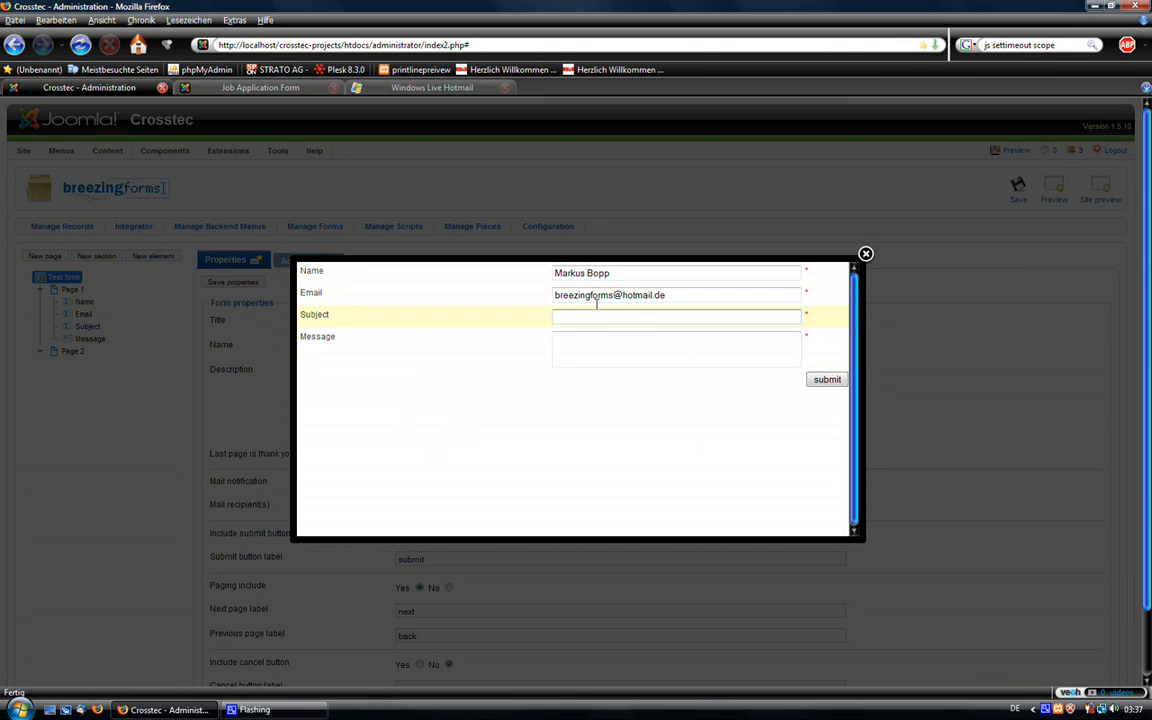
key("Tab")
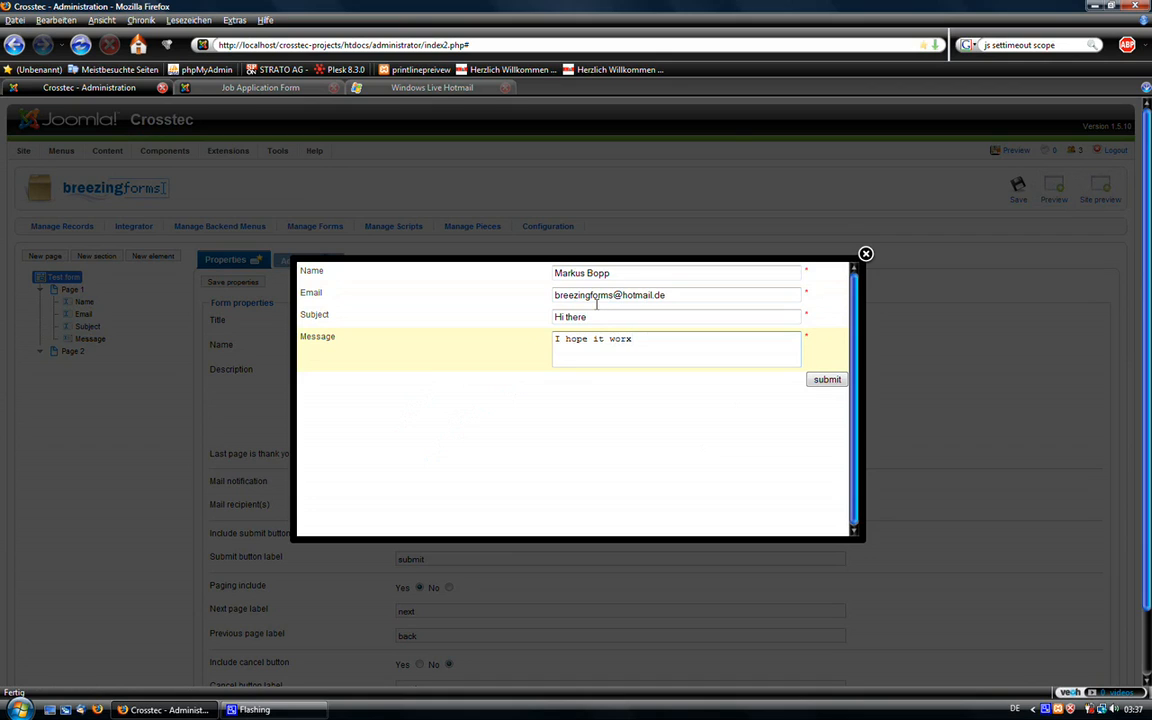
left_click(826, 381)
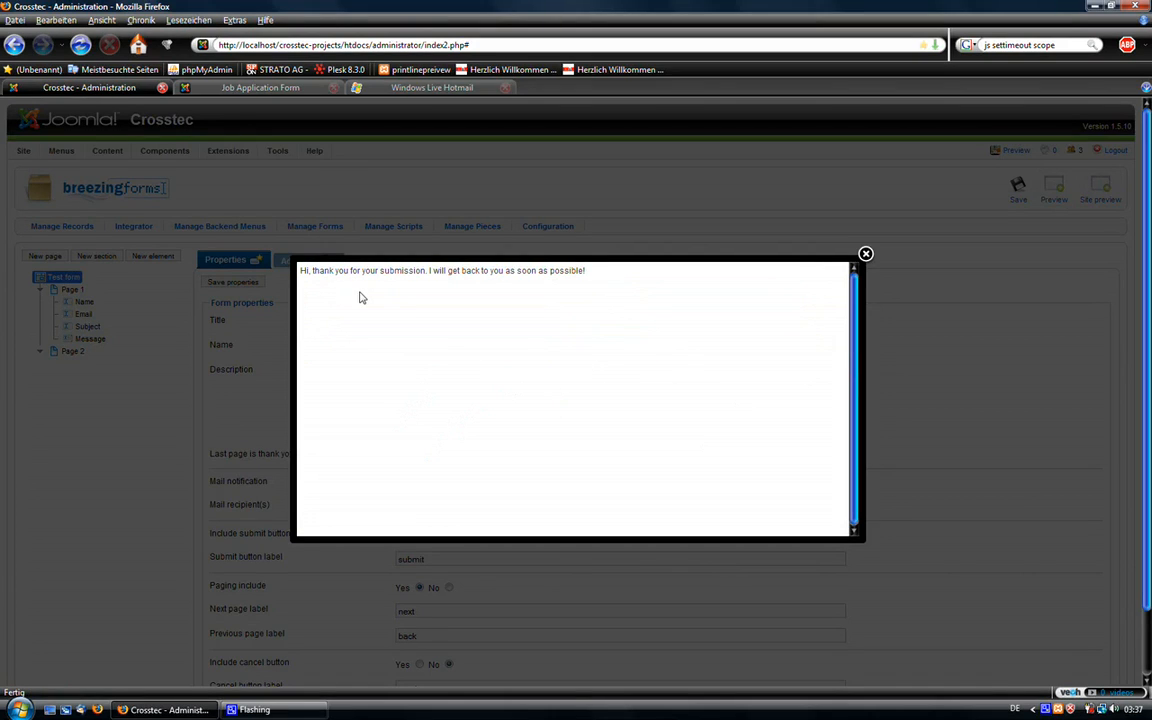
Switch to Hotmail to examine the submitted values in the form notification e-mail, and return to the form editor with the preview closed.
left_click(405, 89)
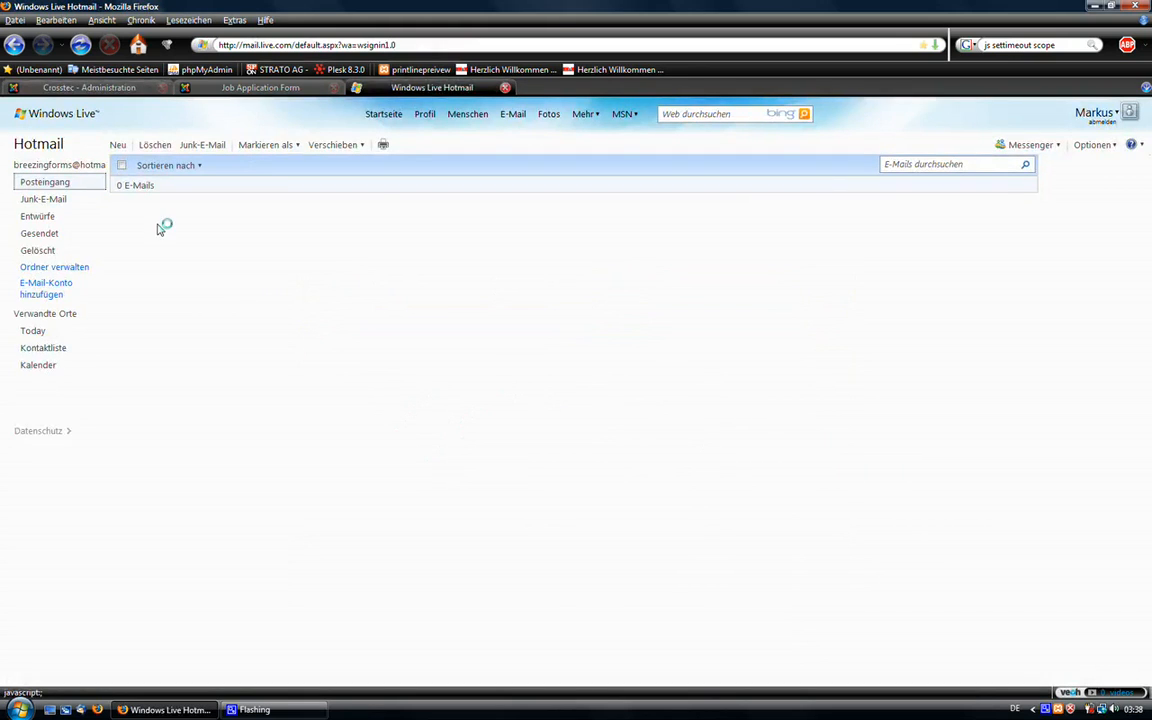
left_click(319, 186)
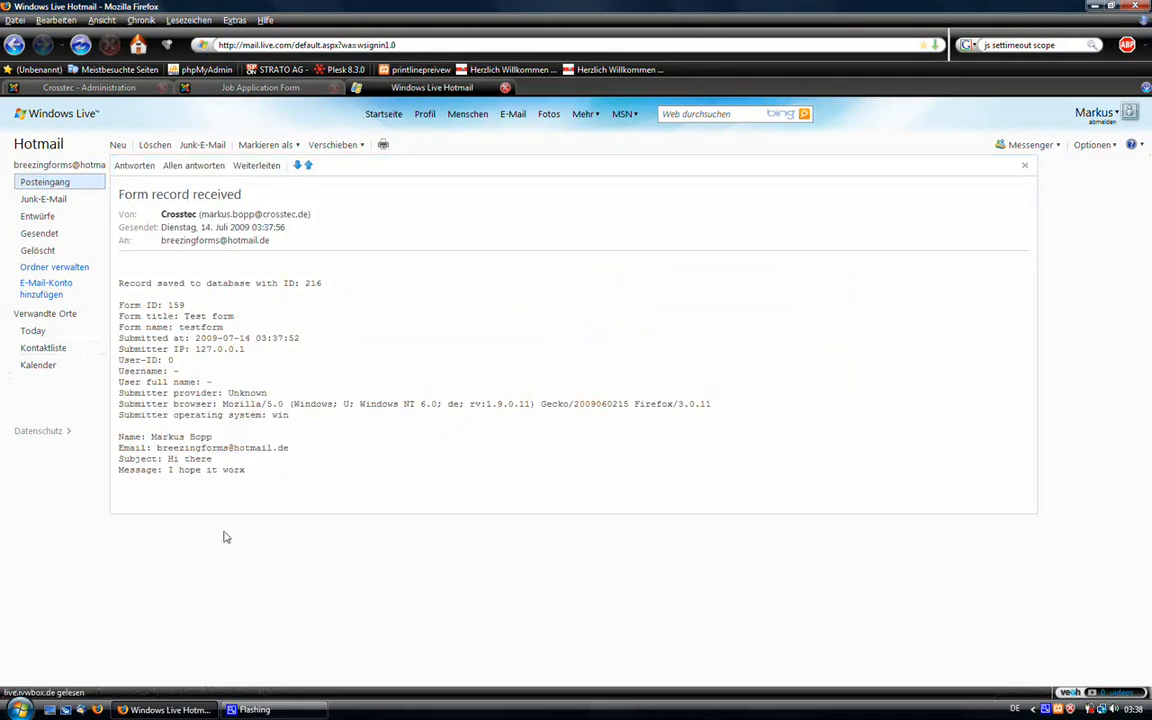
left_click_drag(247, 471, 117, 437)
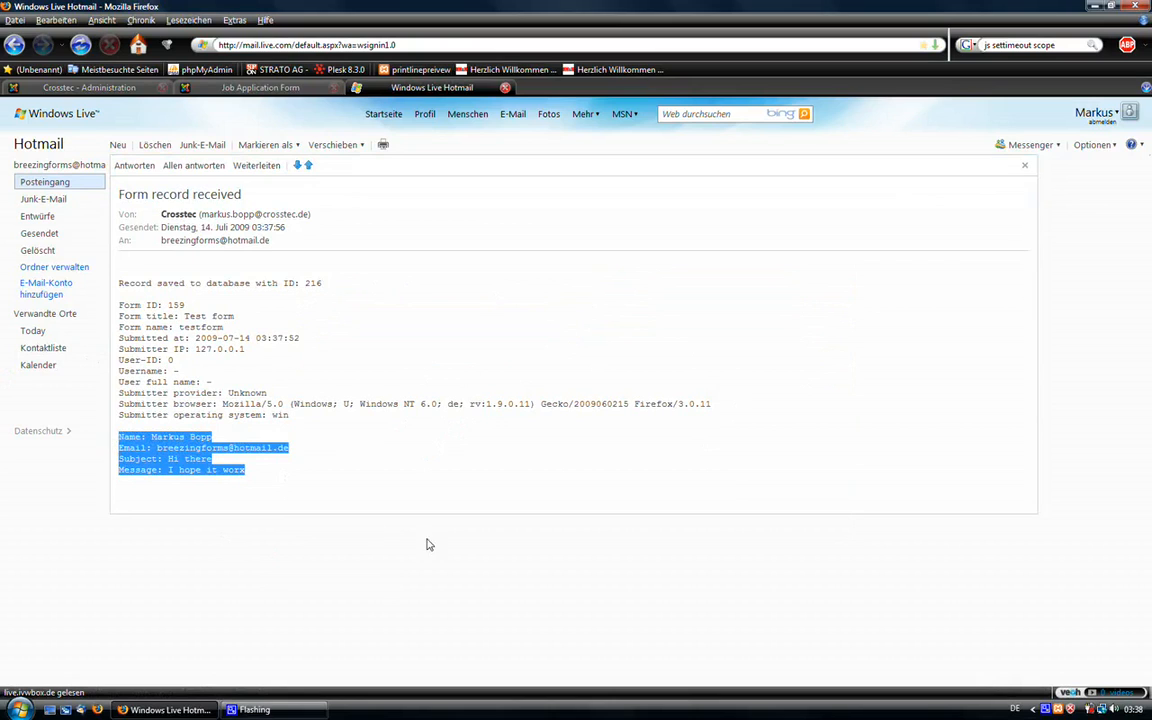
left_click(89, 88)
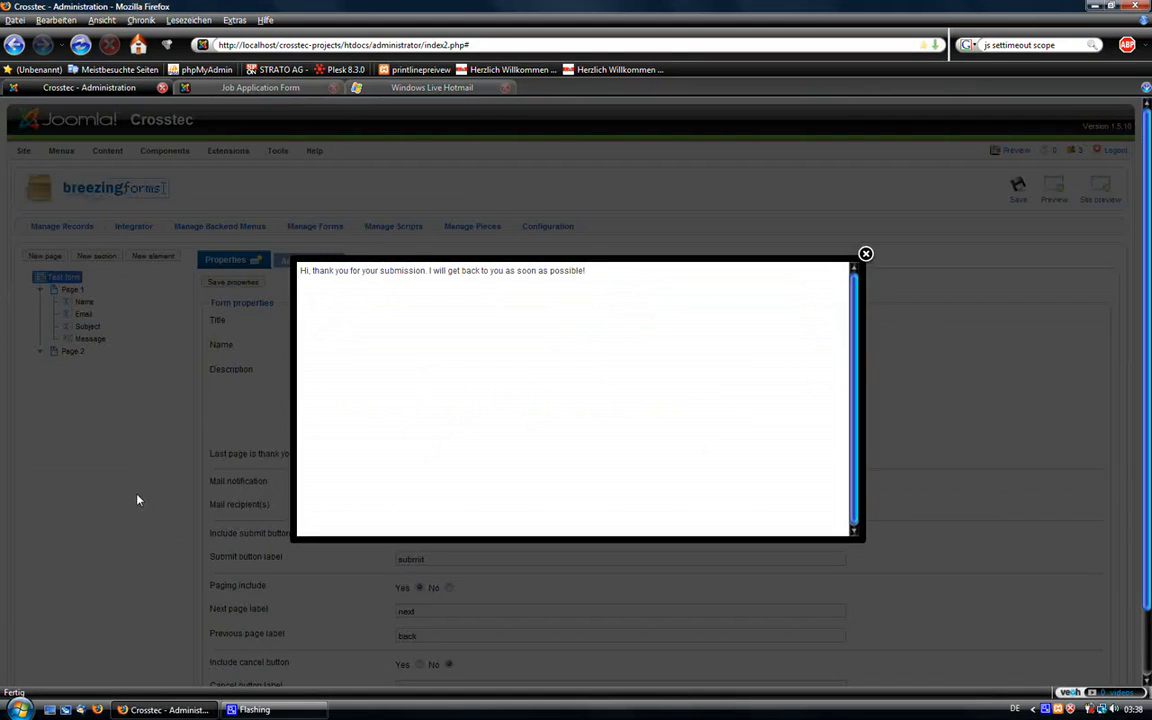
left_click(122, 444)
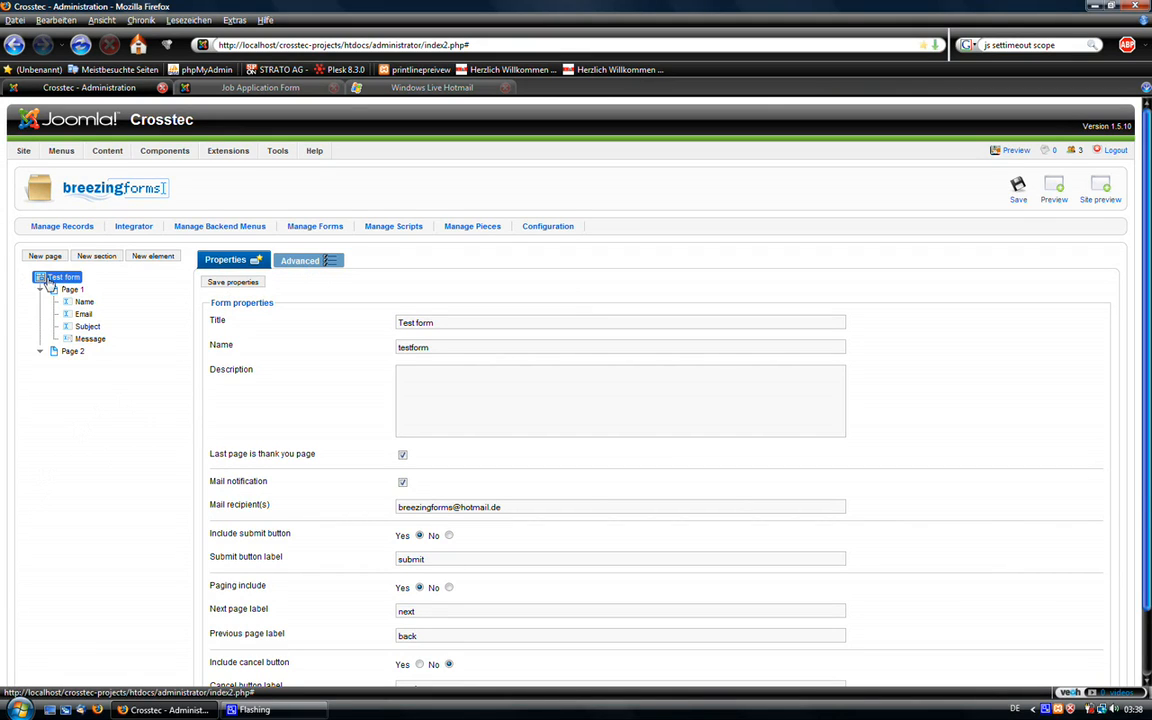
Set the form's theme to qmtheme in its advanced options and save the properties.
left_click(296, 265)
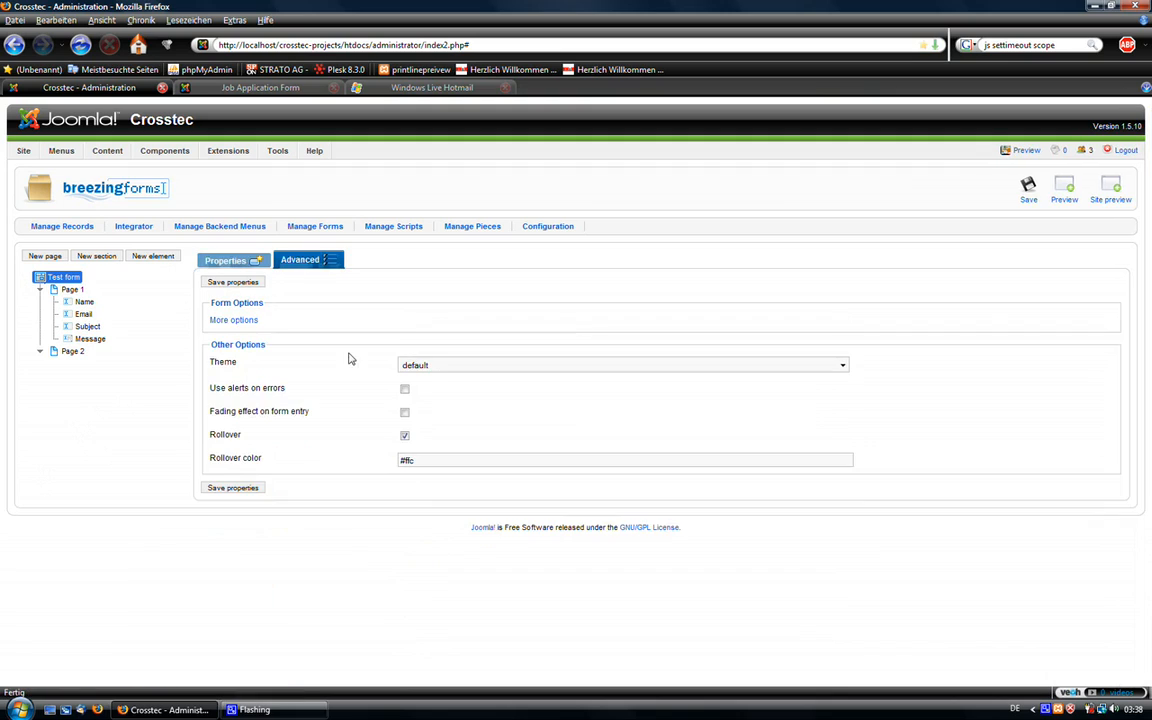
left_click(425, 368)
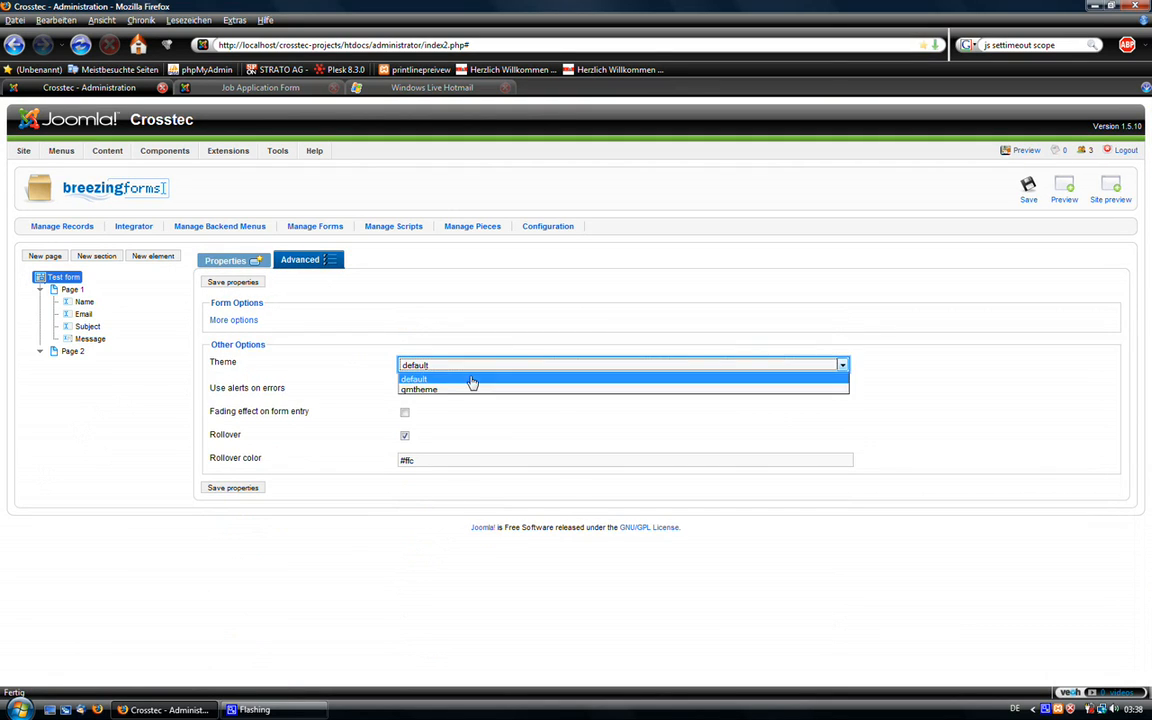
left_click(427, 391)
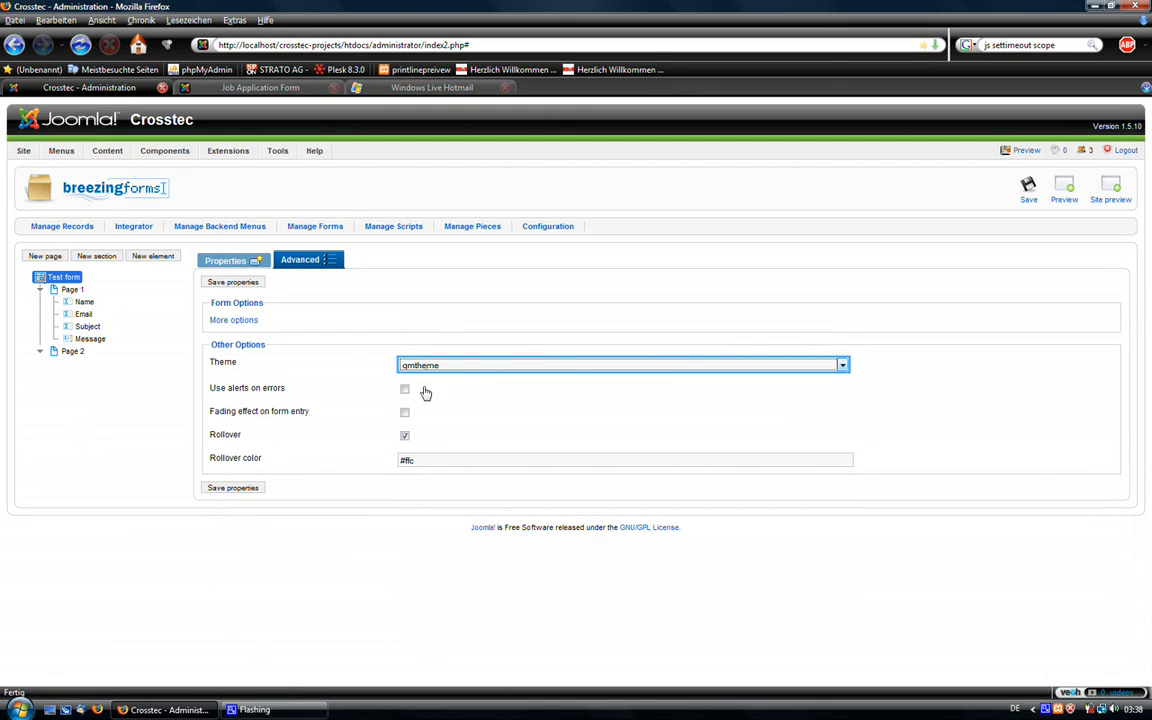
left_click(250, 488)
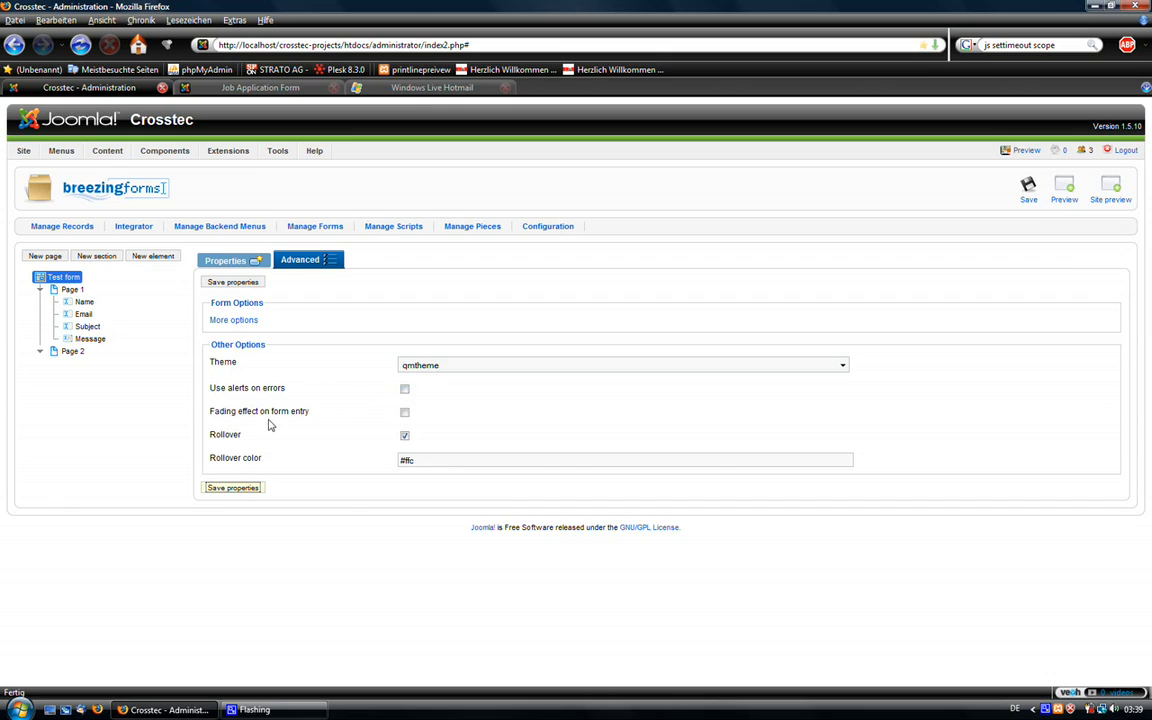
Enable the fading effect on form entry, keep rollover enabled, and save the form's properties.
left_click(405, 413)
left_click(405, 438)
left_click(405, 438)
left_click(247, 488)
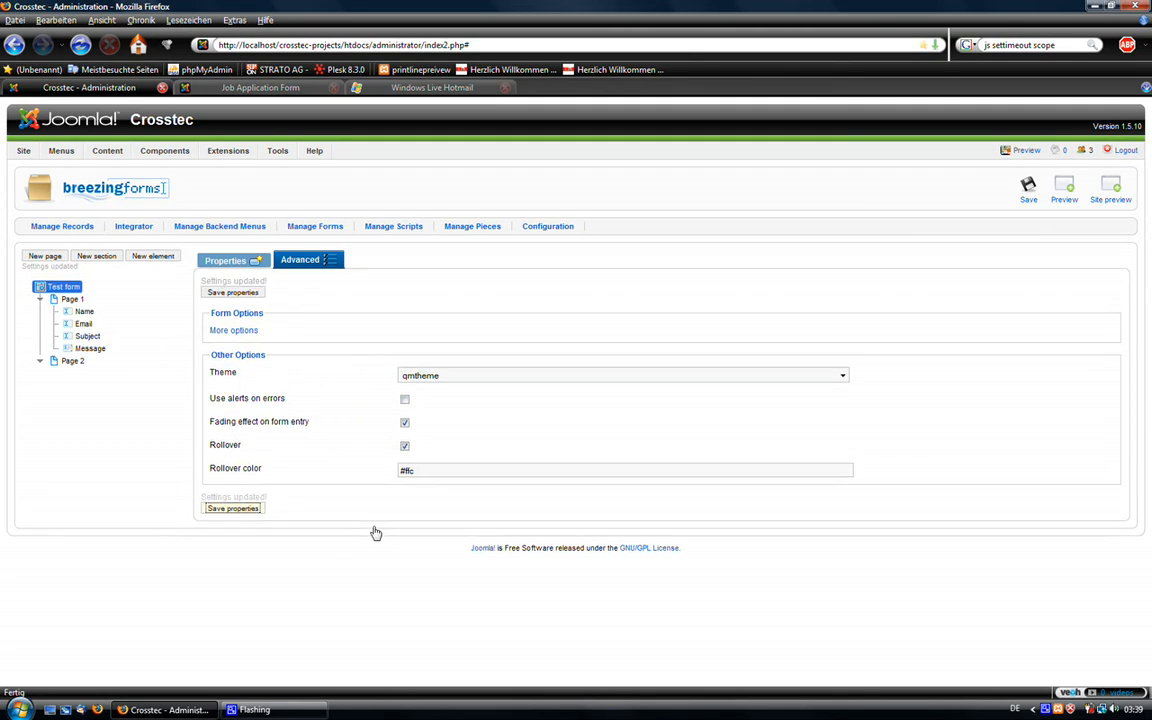
Save the form and open its preview to check the new theme and fading effect.
left_click(1028, 190)
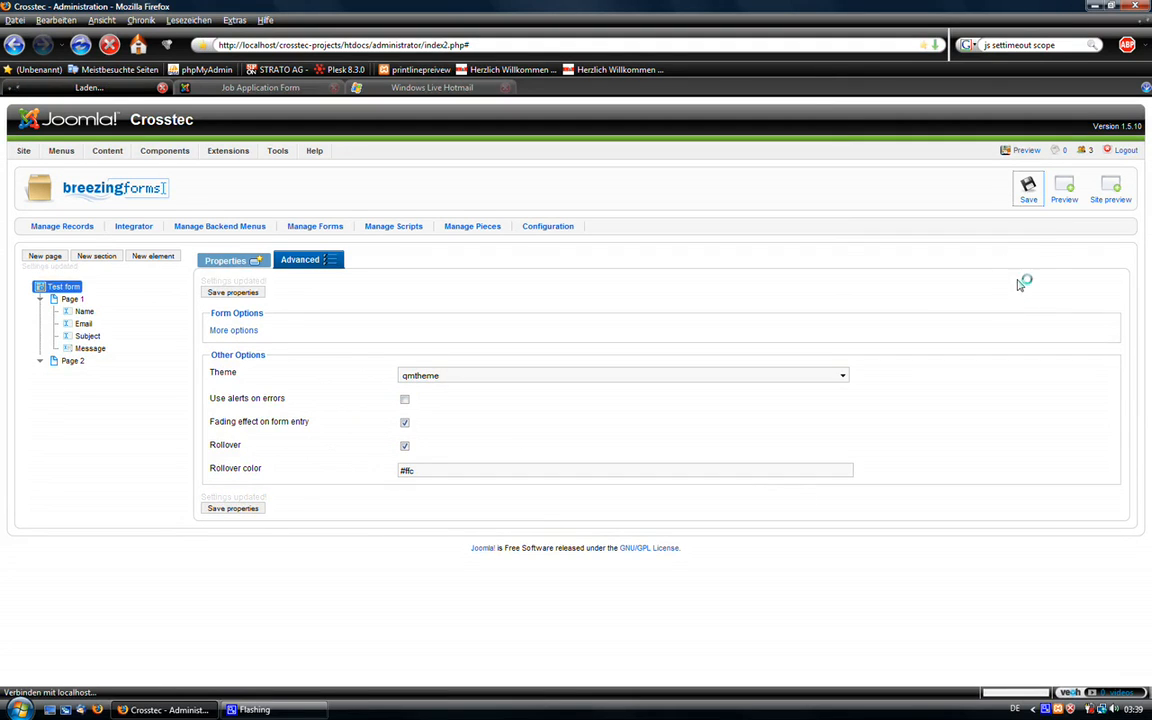
left_click(1046, 213)
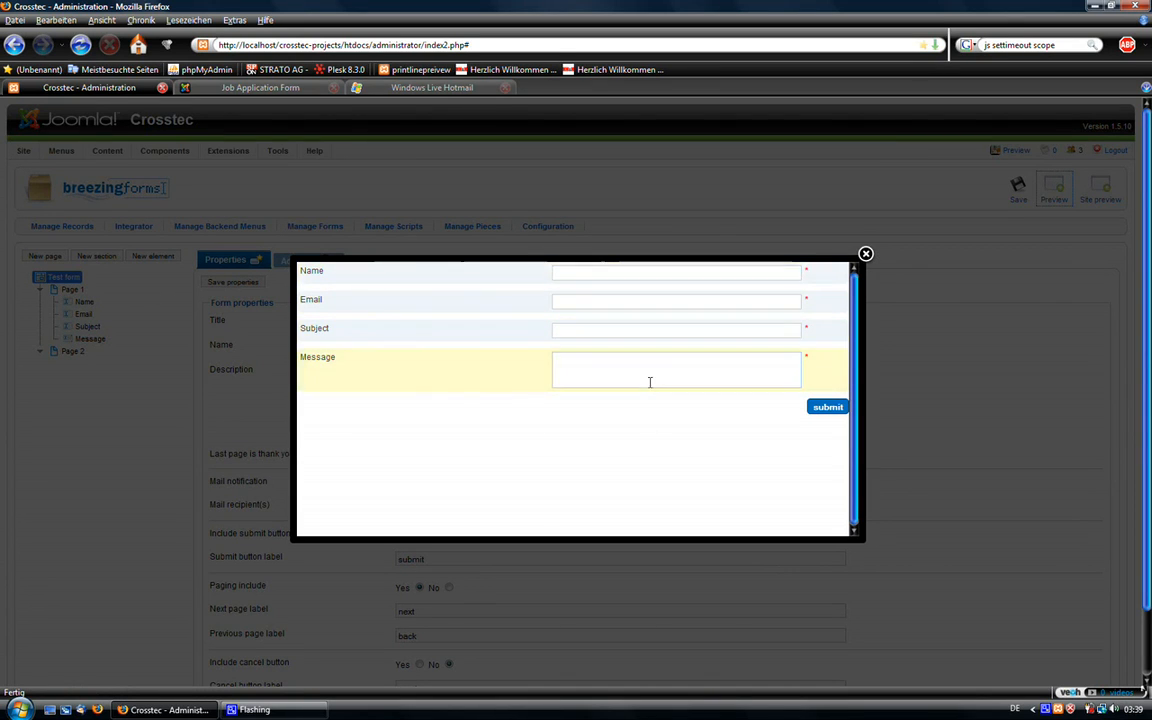
Submit the empty form in the preview to check the inline error messages, and return to the form editor.
left_click(814, 412)
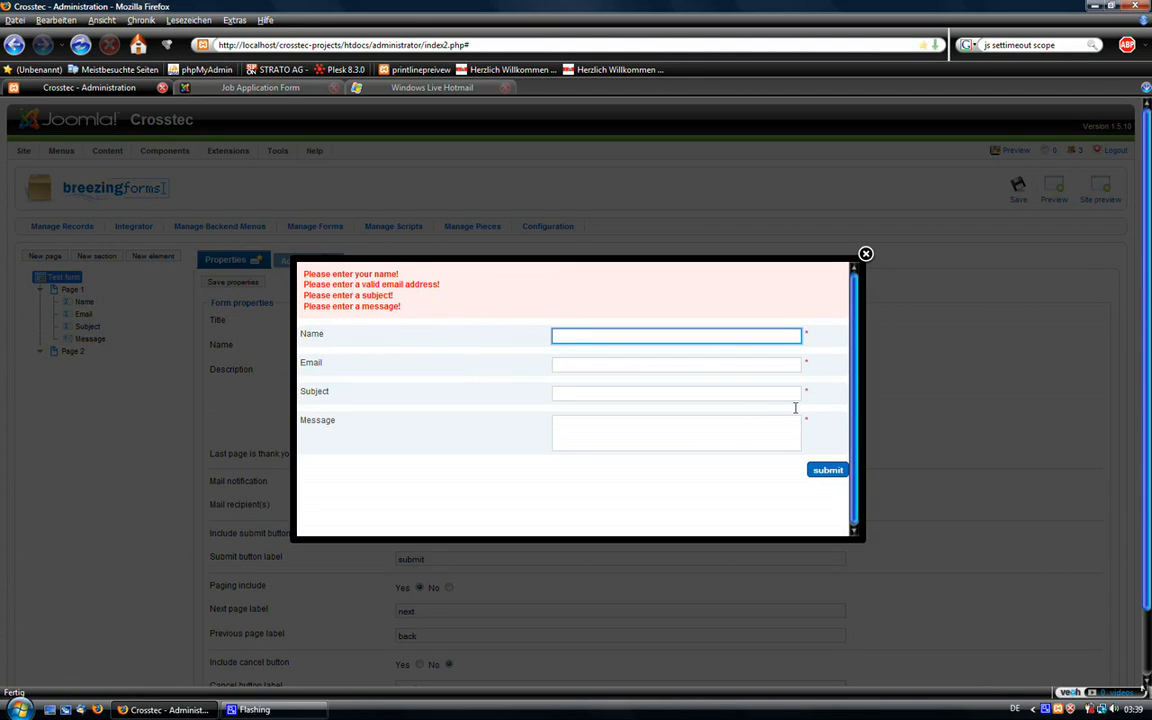
left_click(910, 524)
scroll(314, 480, "down", 2)
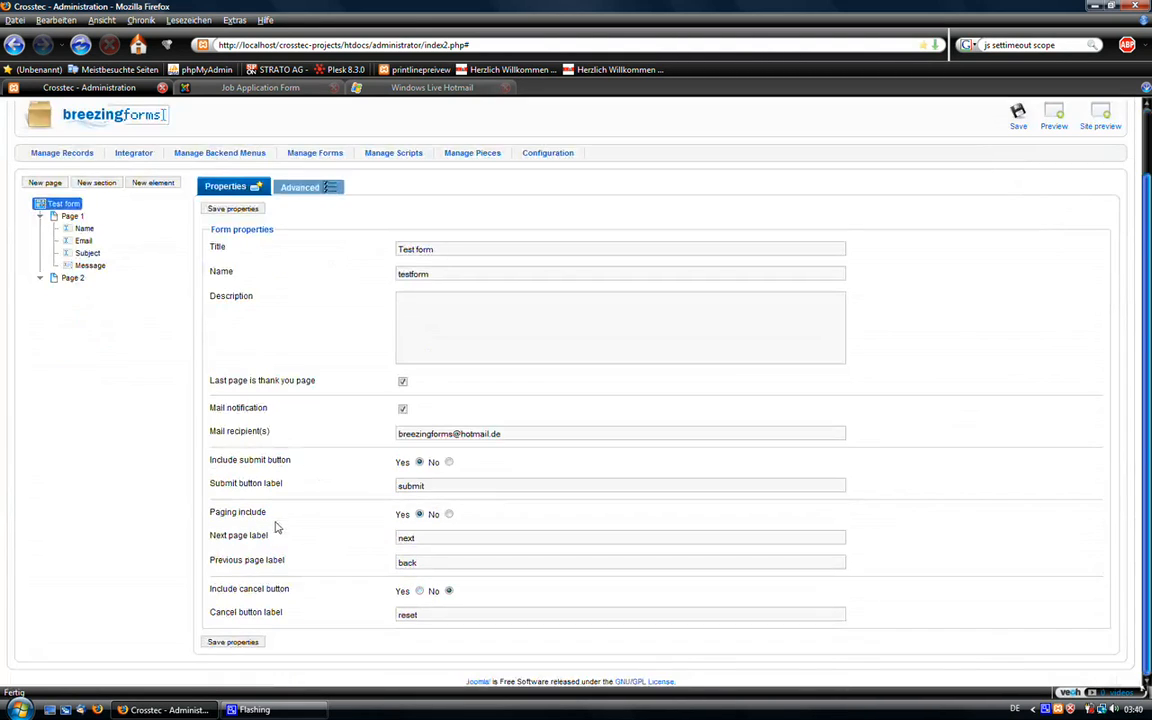
Disable rollover and the fading effect, enable alerts on errors in the form's advanced options, and save the properties and the form.
left_click(303, 189)
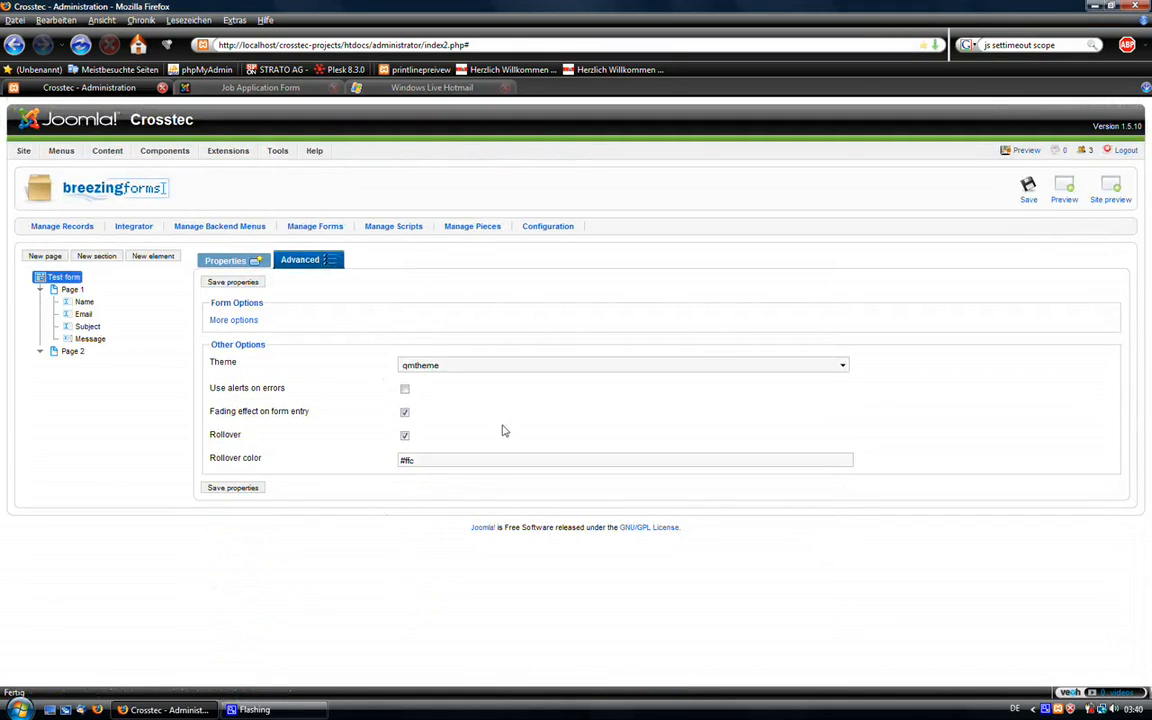
left_click(404, 436)
left_click(405, 415)
left_click(404, 418)
left_click(404, 390)
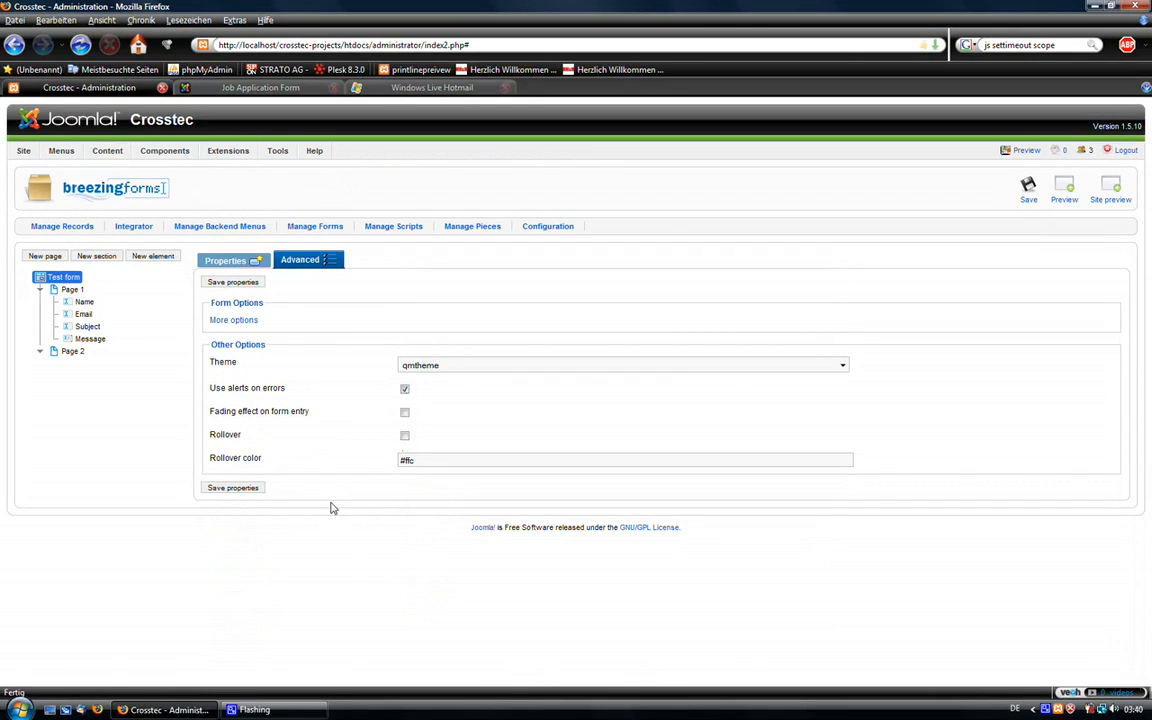
left_click(233, 489)
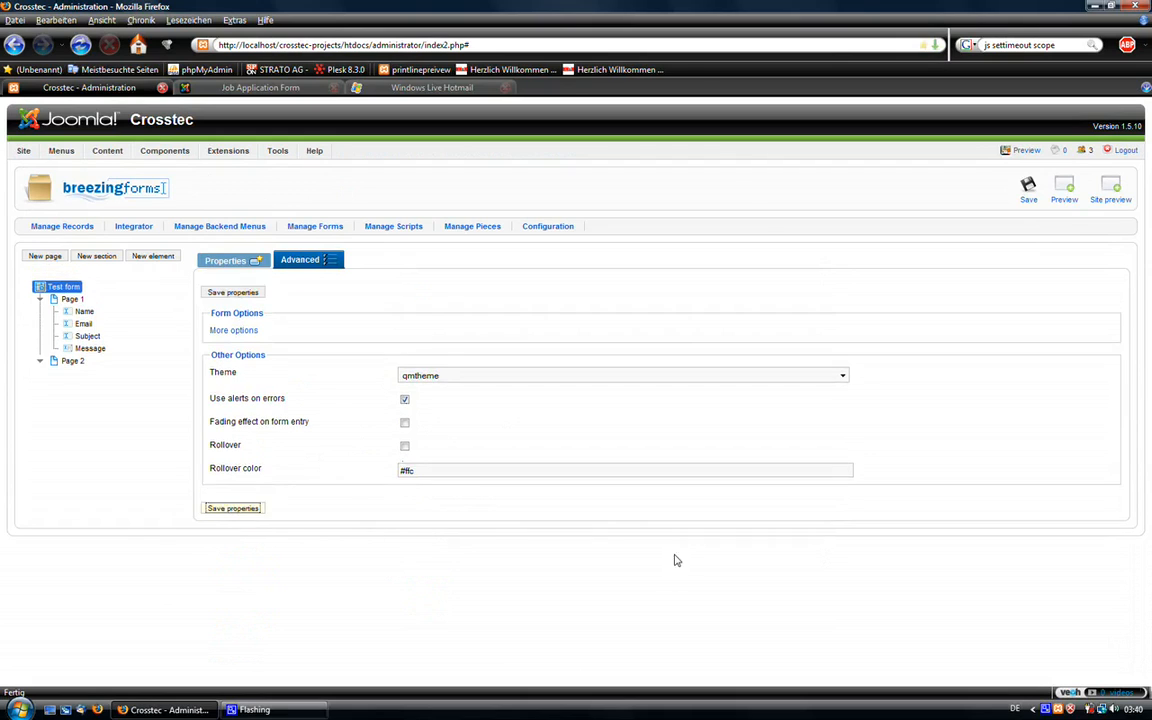
left_click(1026, 192)
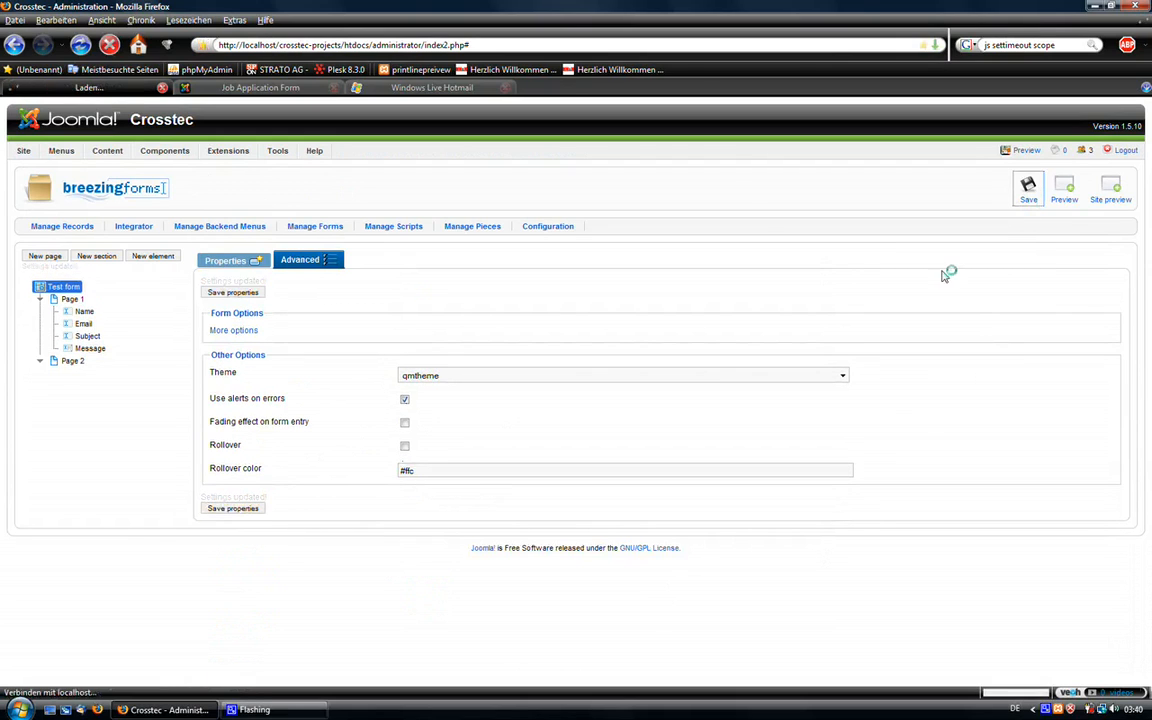
Preview the form and submit it empty to examine the validation alert, and return to the editor with the alert and preview closed.
left_click(1064, 196)
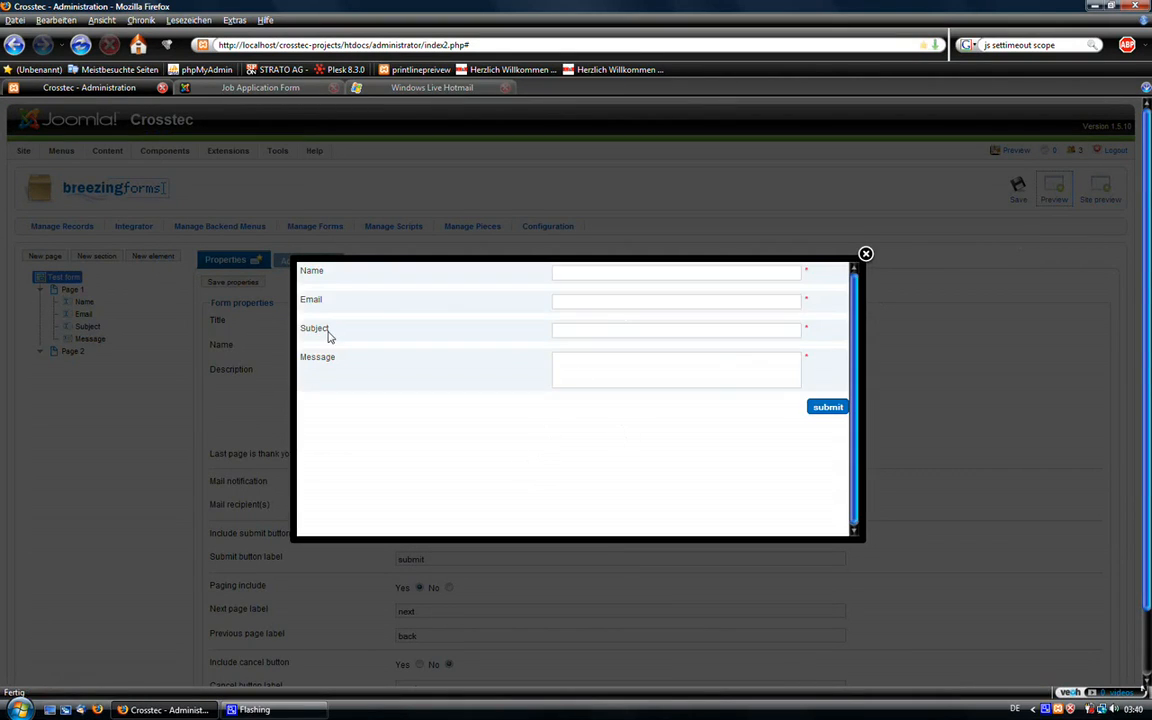
left_click(828, 408)
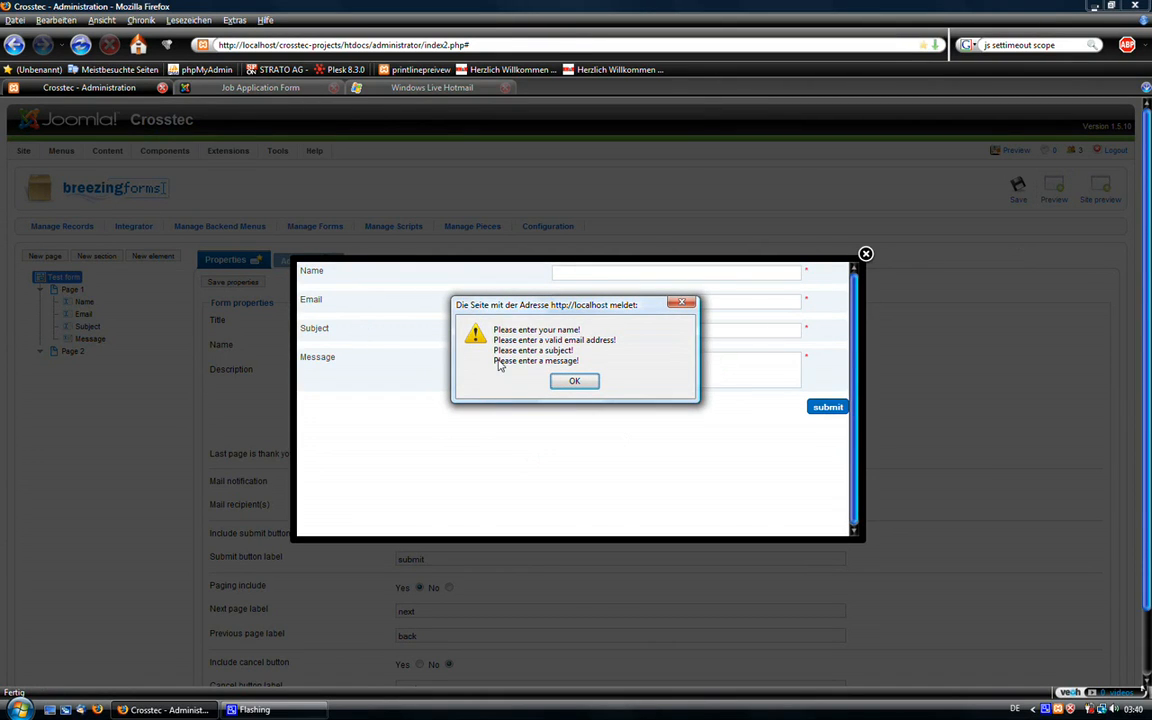
left_click_drag(581, 370, 496, 328)
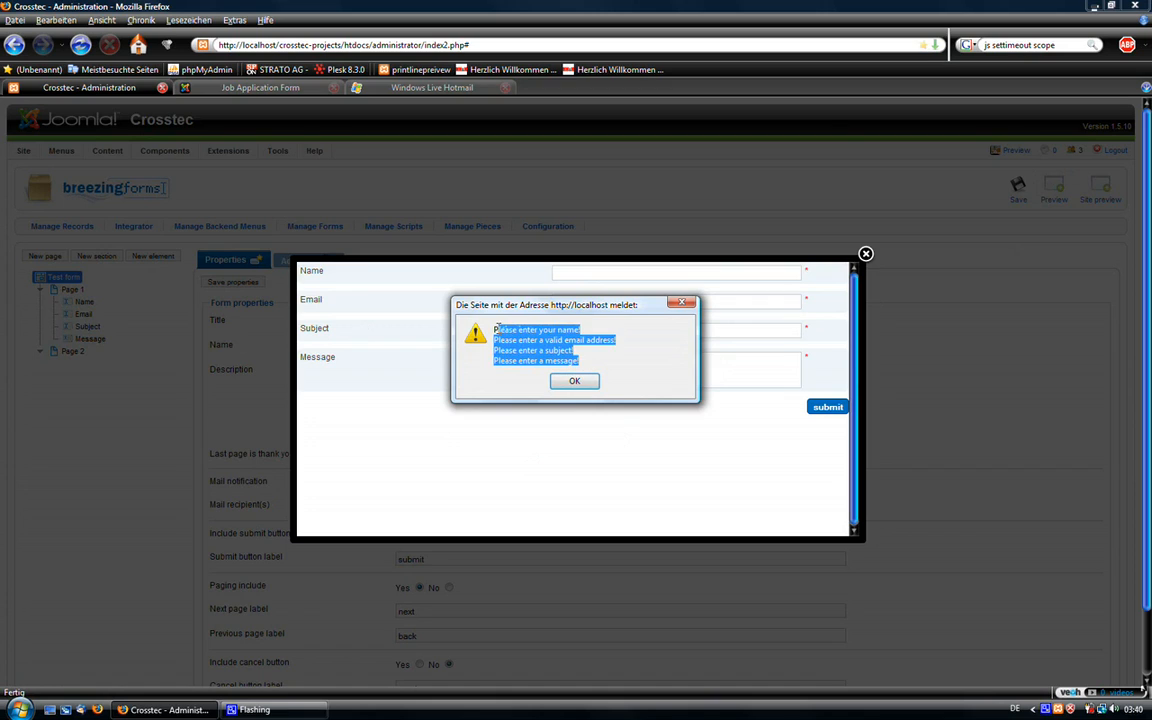
left_click(572, 386)
left_click(400, 568)
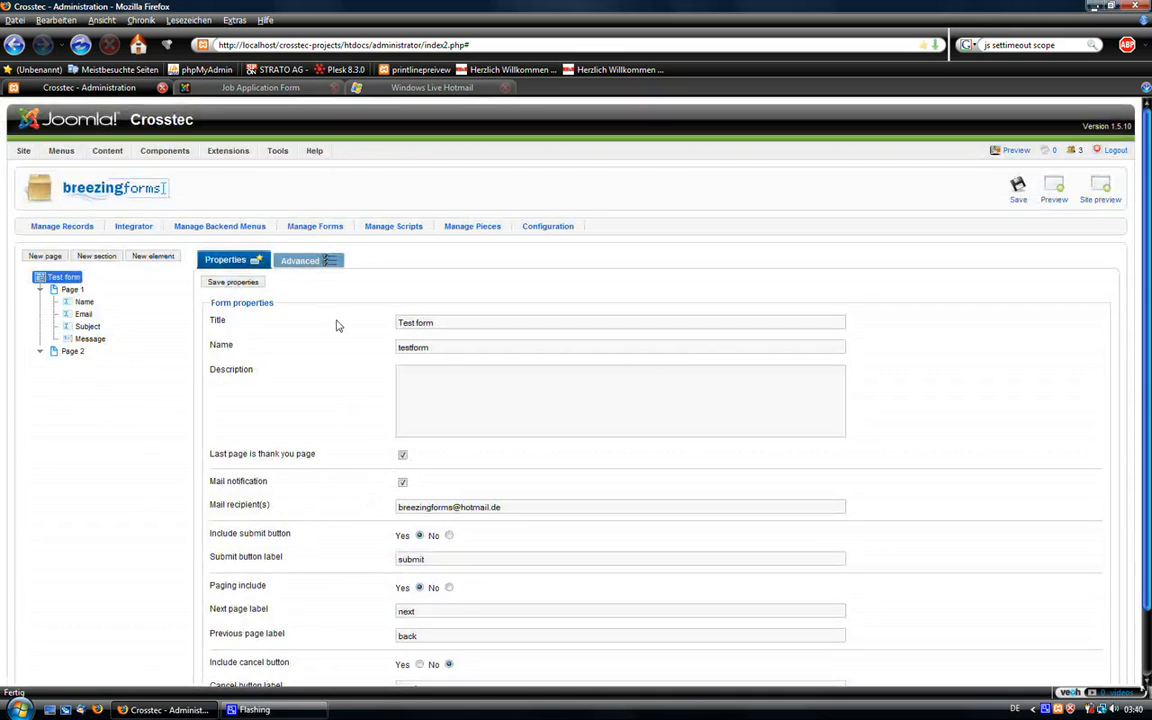
Turn off alerts on errors, re-enable the fading effect on form entry and rollover, and save the form's properties.
left_click(298, 262)
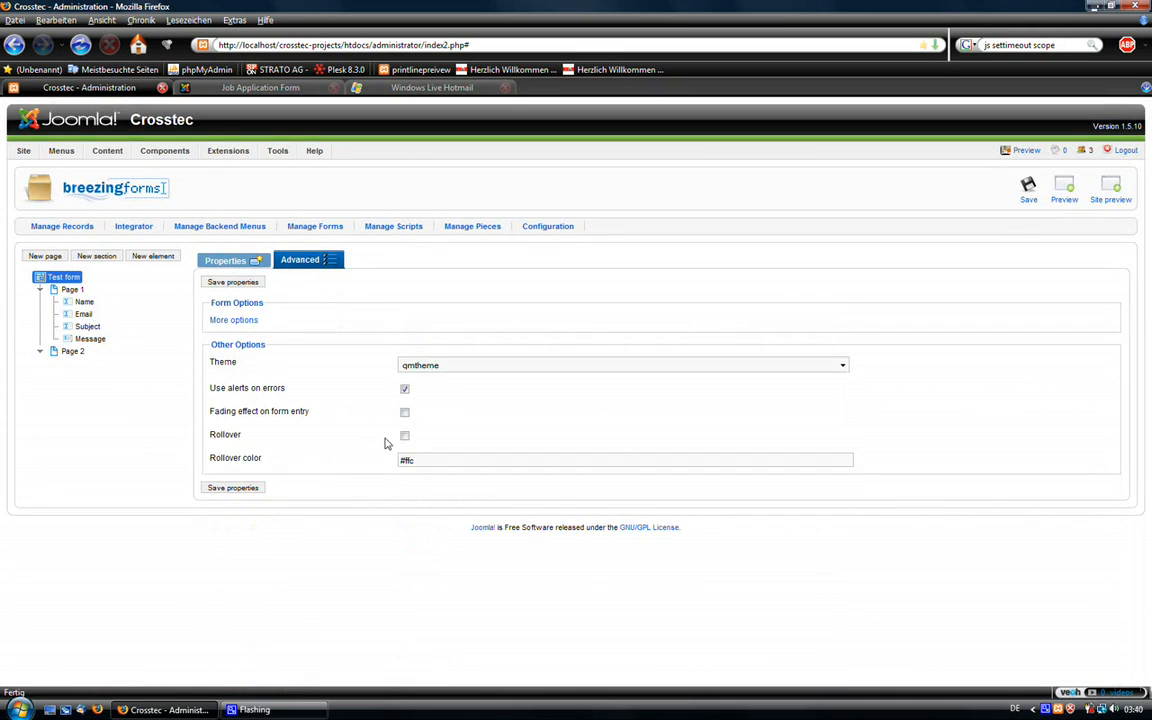
left_click(404, 389)
left_click(405, 438)
left_click(234, 488)
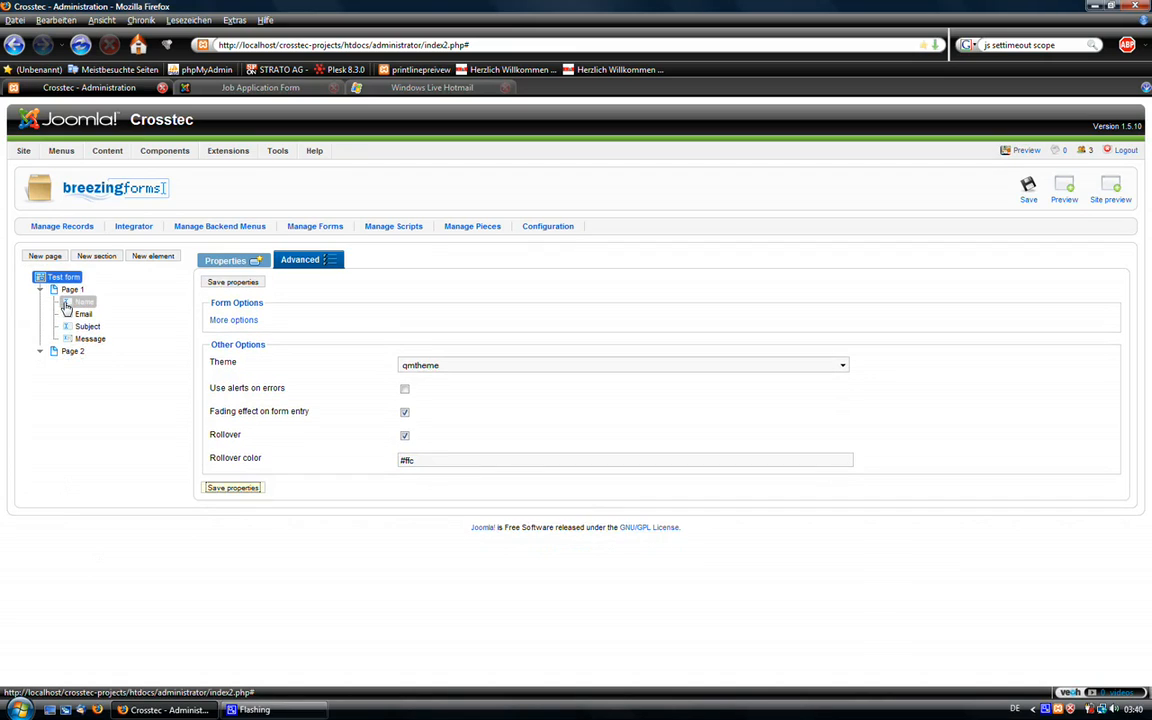
Add a new section to Page 1 and show its properties.
left_click(72, 289)
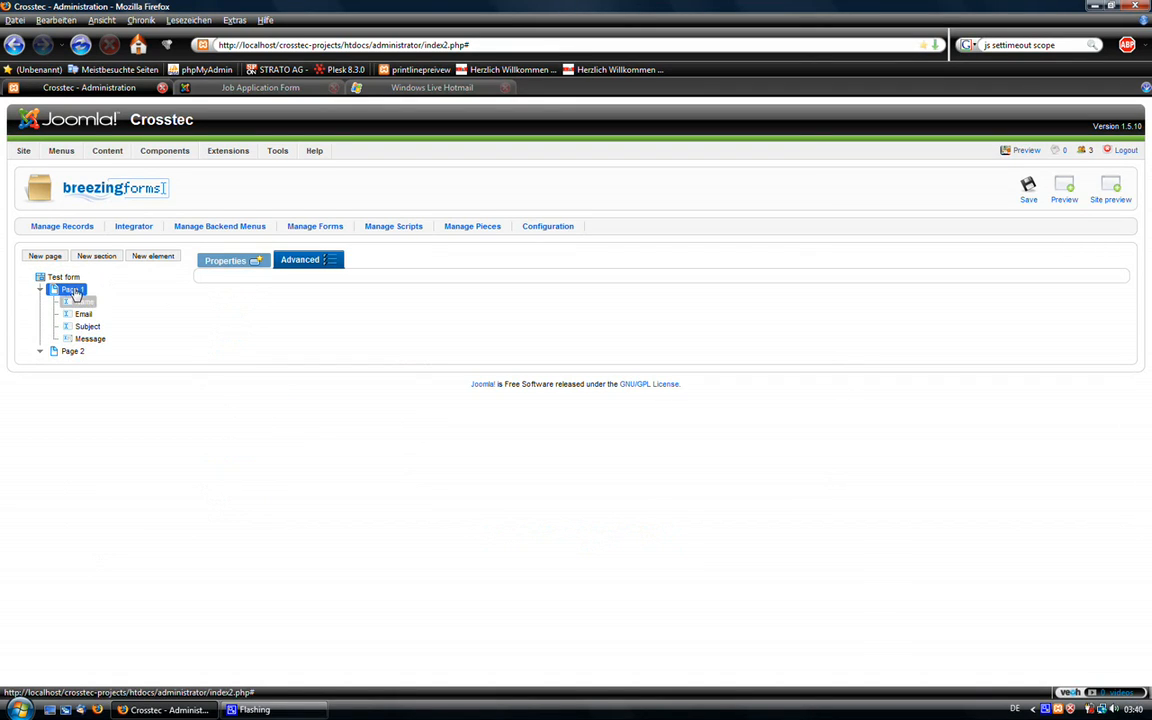
left_click(96, 257)
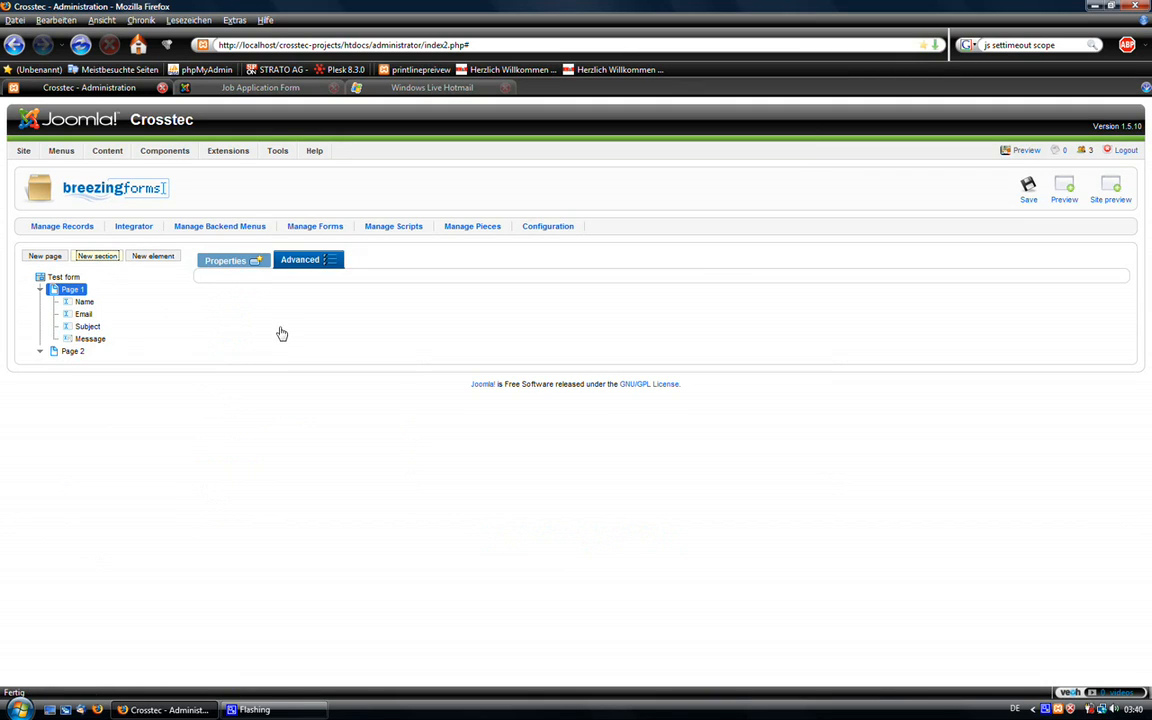
left_click(254, 264)
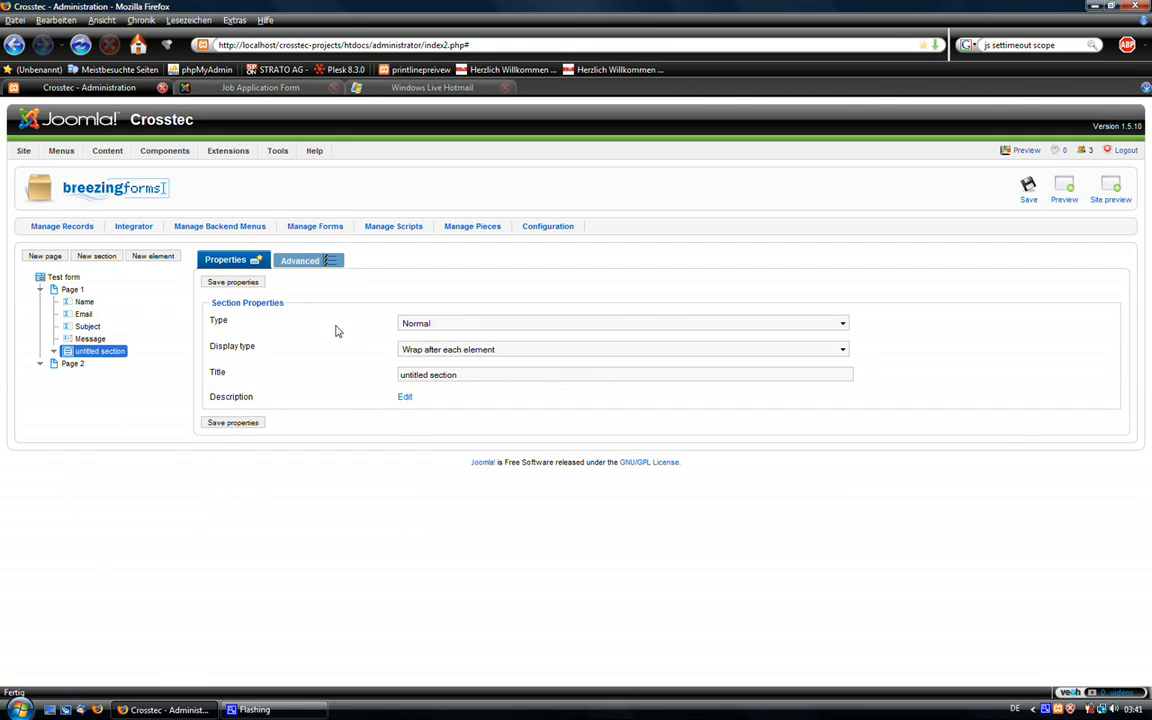
Keep the section's type as Normal, set its display type to All in a row, and save its properties.
left_click(432, 324)
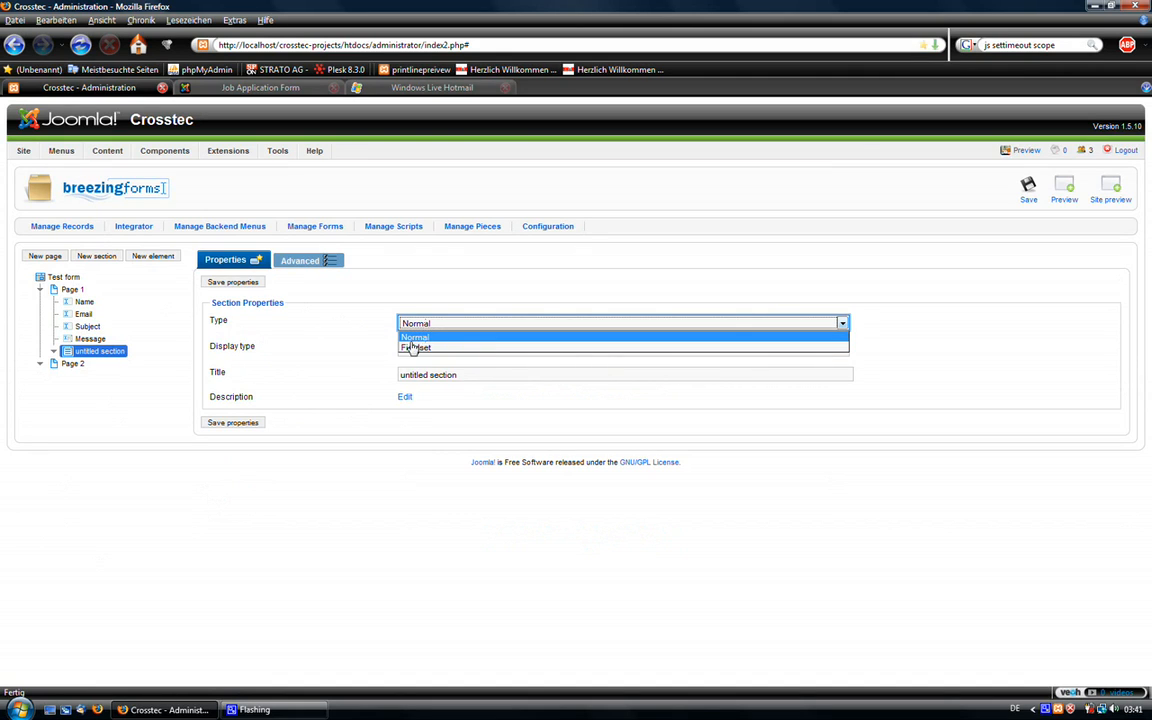
left_click(416, 339)
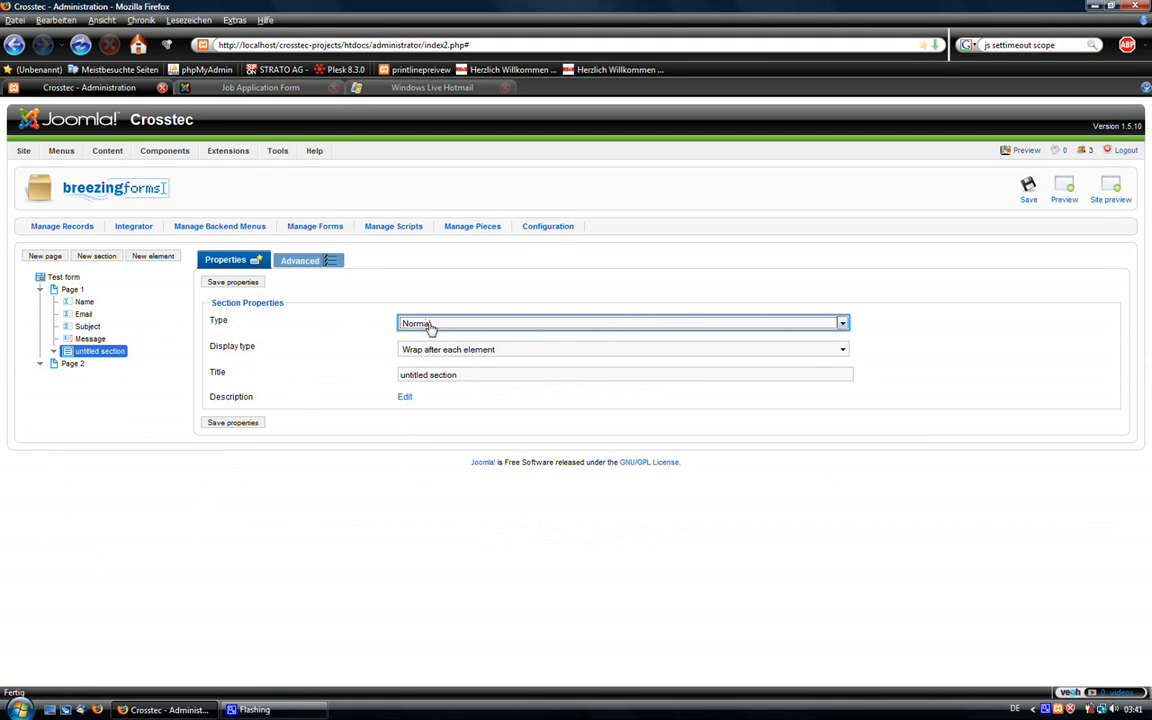
left_click(430, 327)
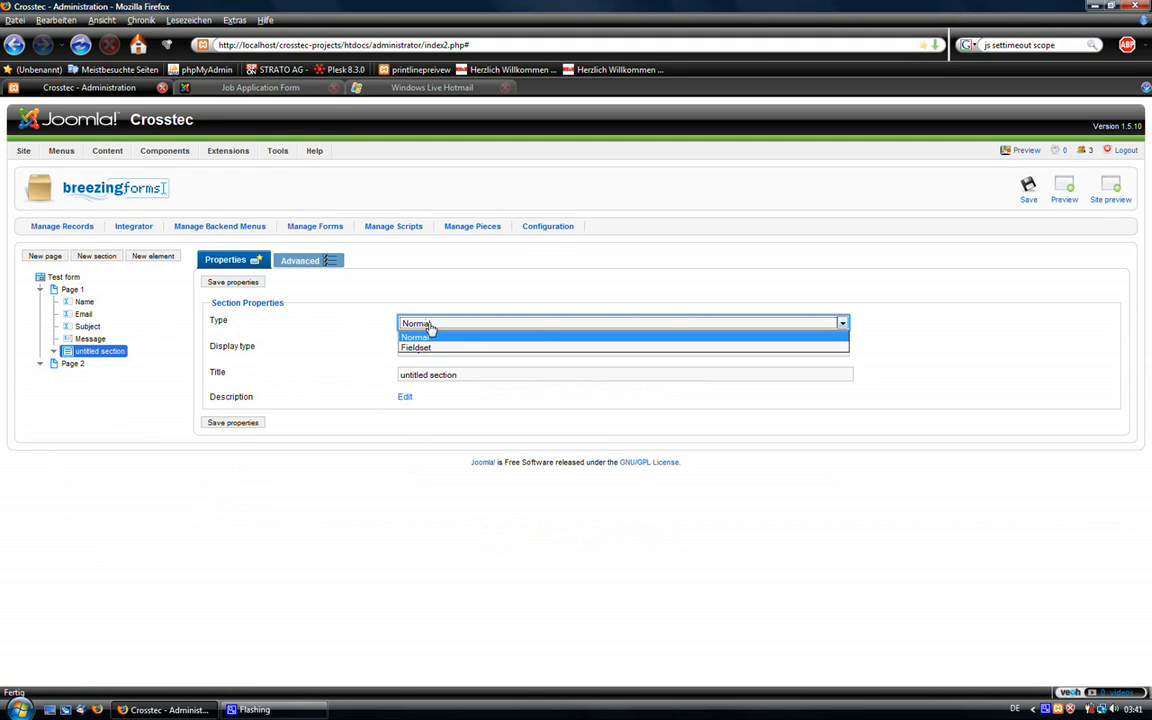
left_click(430, 327)
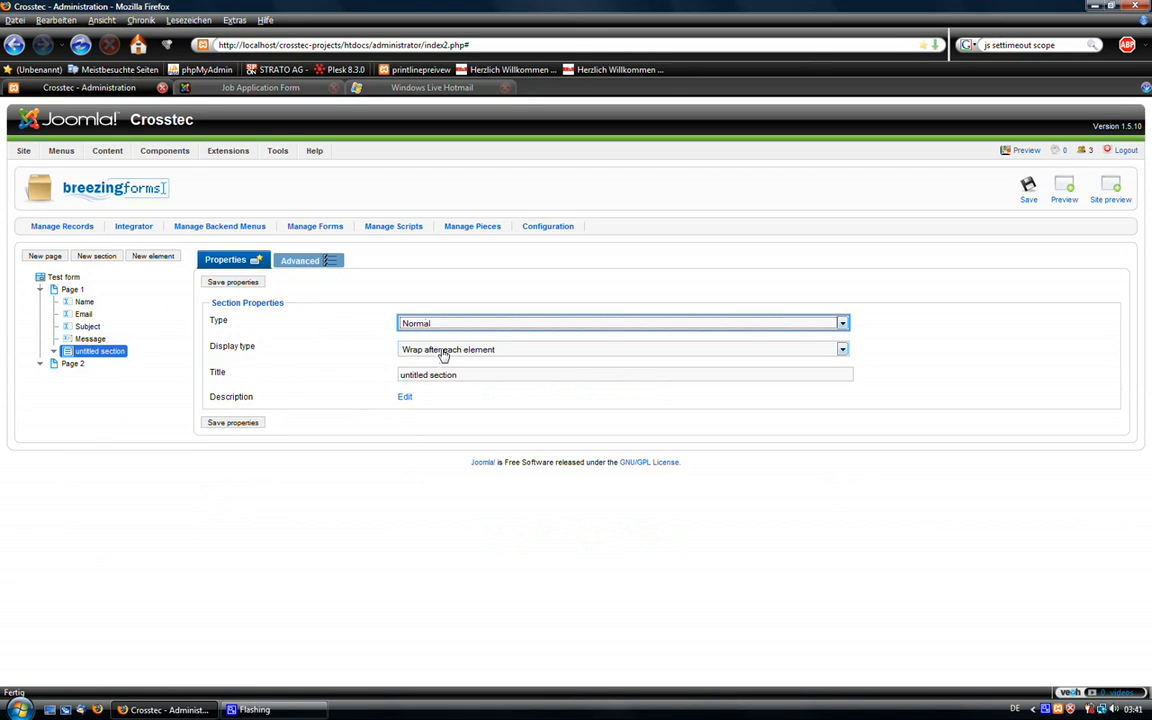
left_click(443, 352)
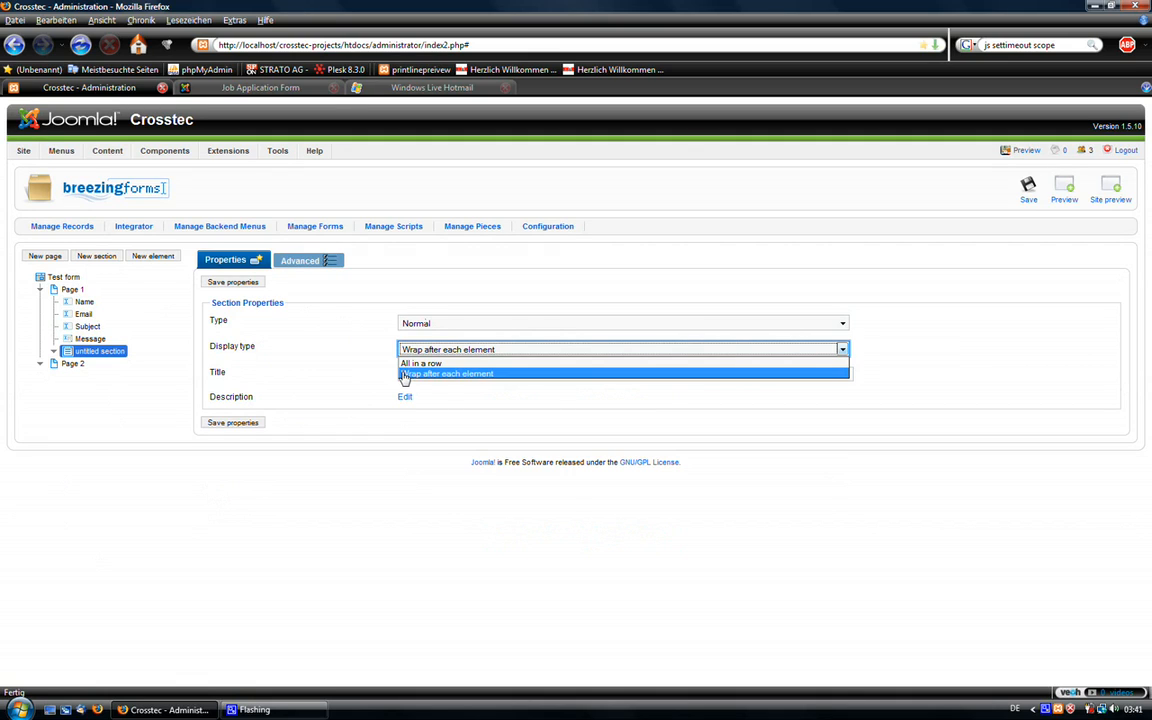
left_click(420, 363)
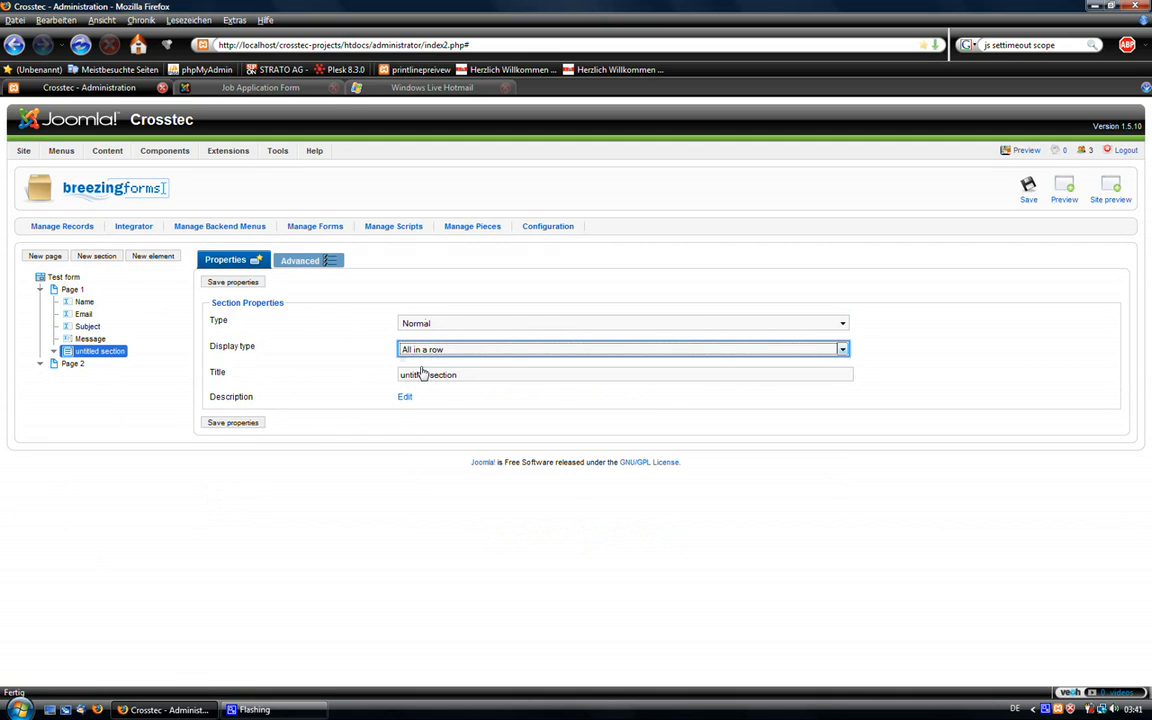
left_click(230, 424)
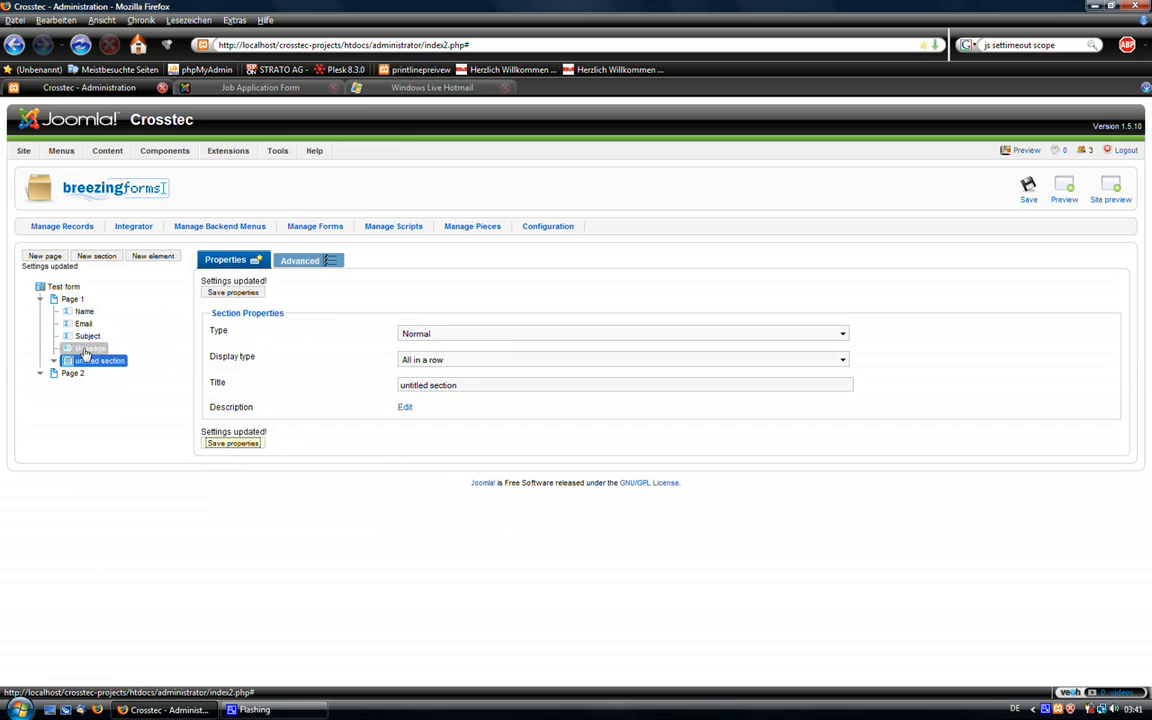
Move the new section to the top of Page 1 with the Name, Email, Subject and Message fields inside it, and save the form.
mouse_move(75, 351)
left_mouse_down()
mouse_move(71, 372)
mouse_move(69, 353)
left_mouse_up()
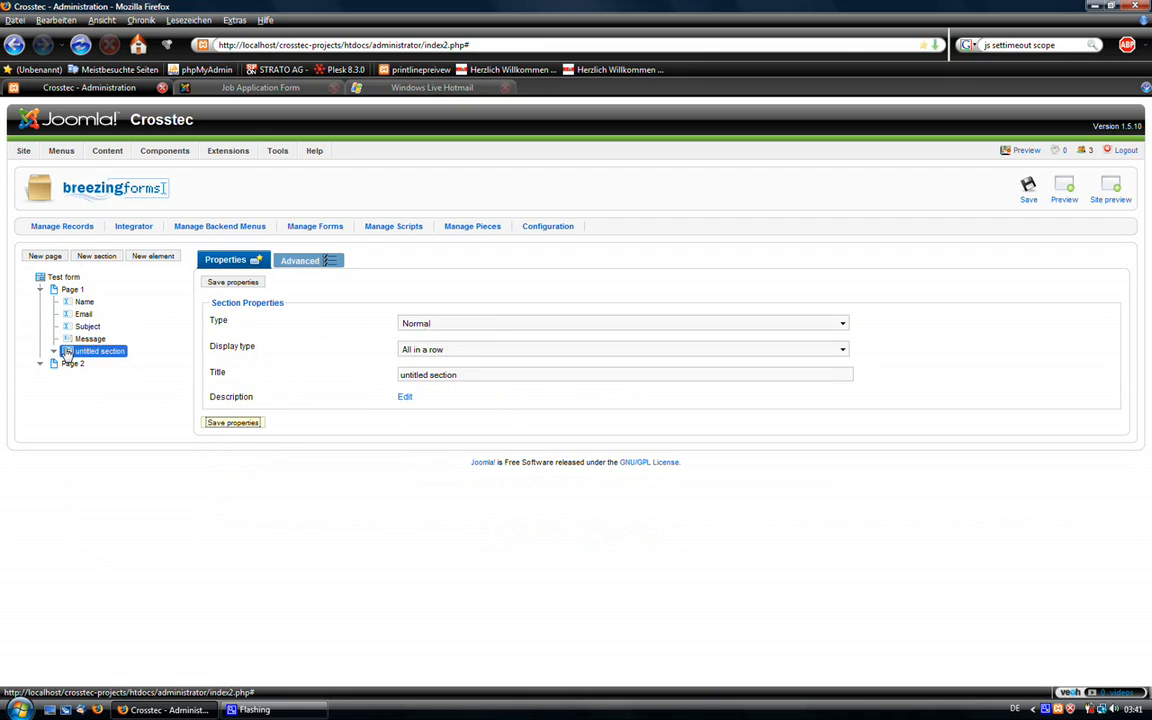
left_click_drag(66, 343, 66, 310)
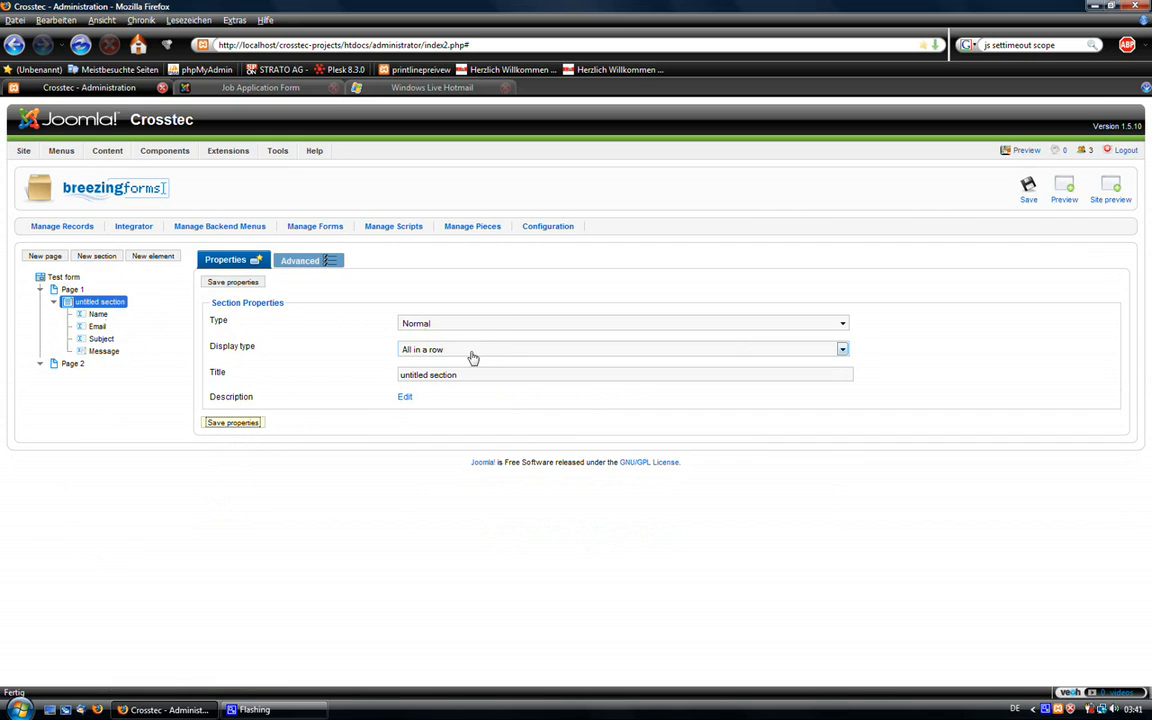
left_click(245, 423)
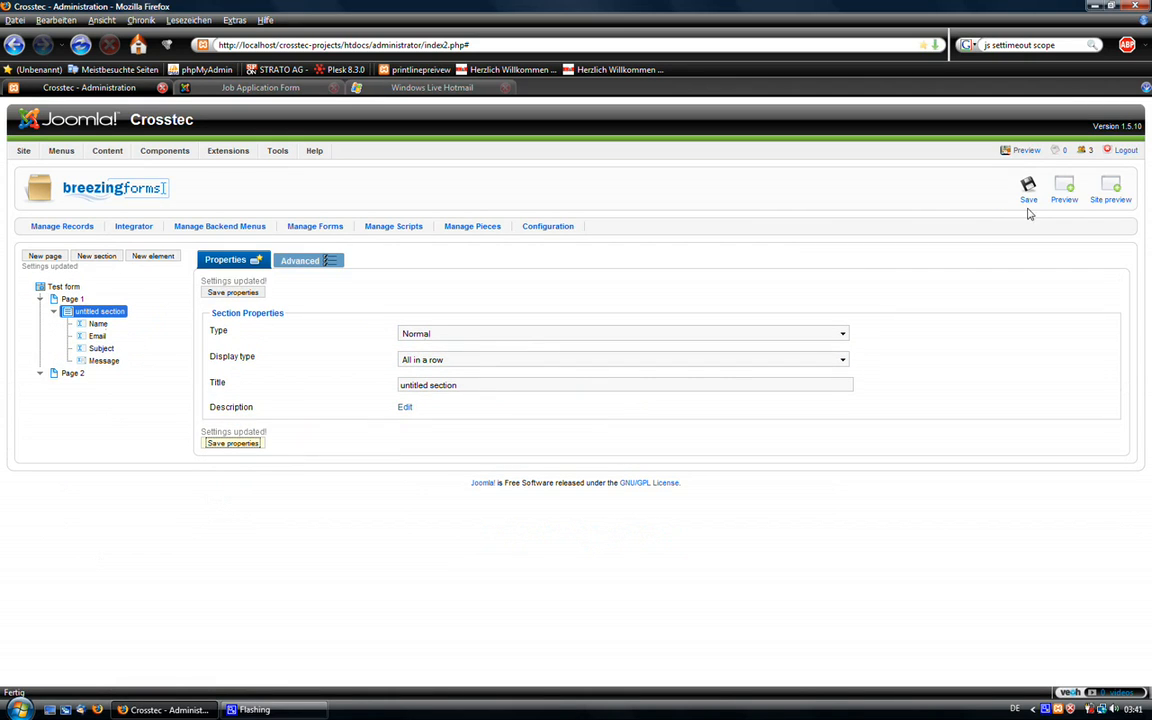
left_click(1024, 192)
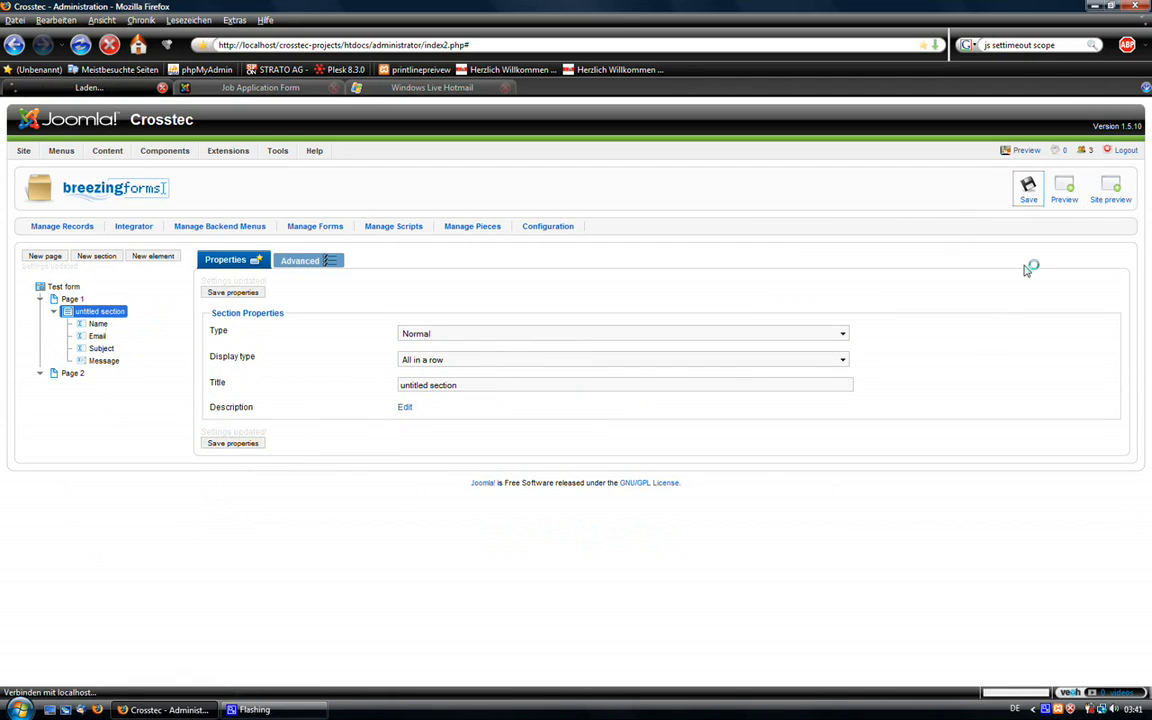
Preview the form and open the preview frame in a new browser tab to check the row layout at full width.
left_click(1056, 190)
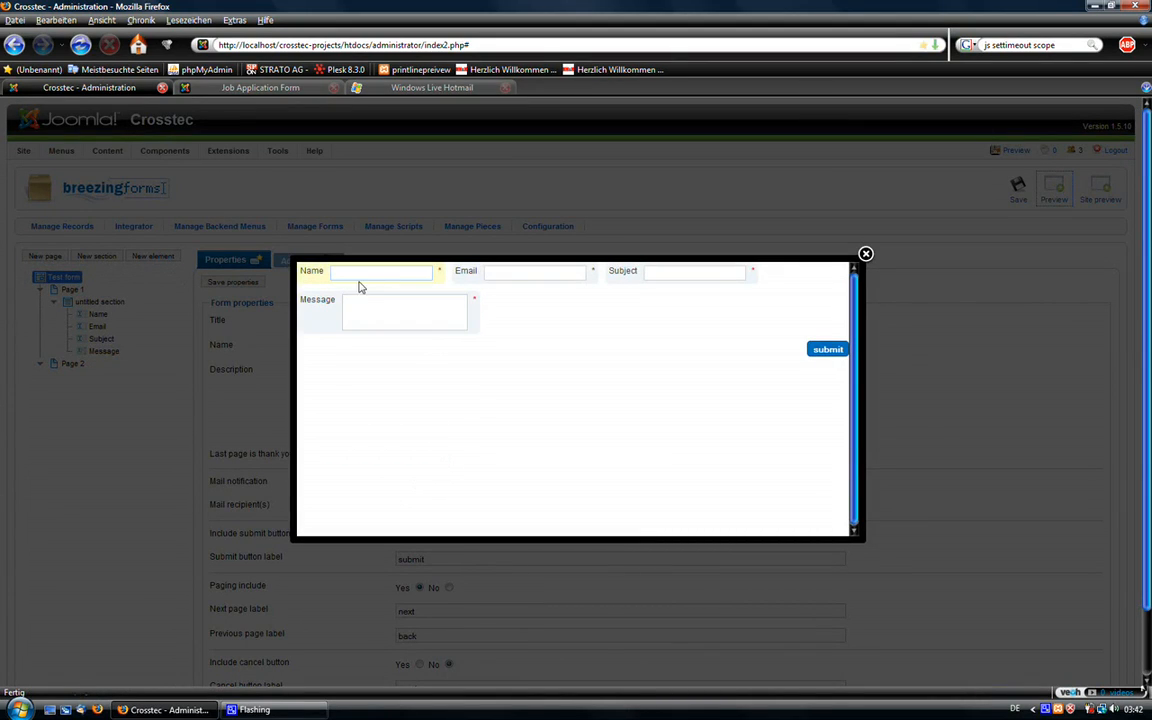
right_click(351, 422)
left_click(353, 352)
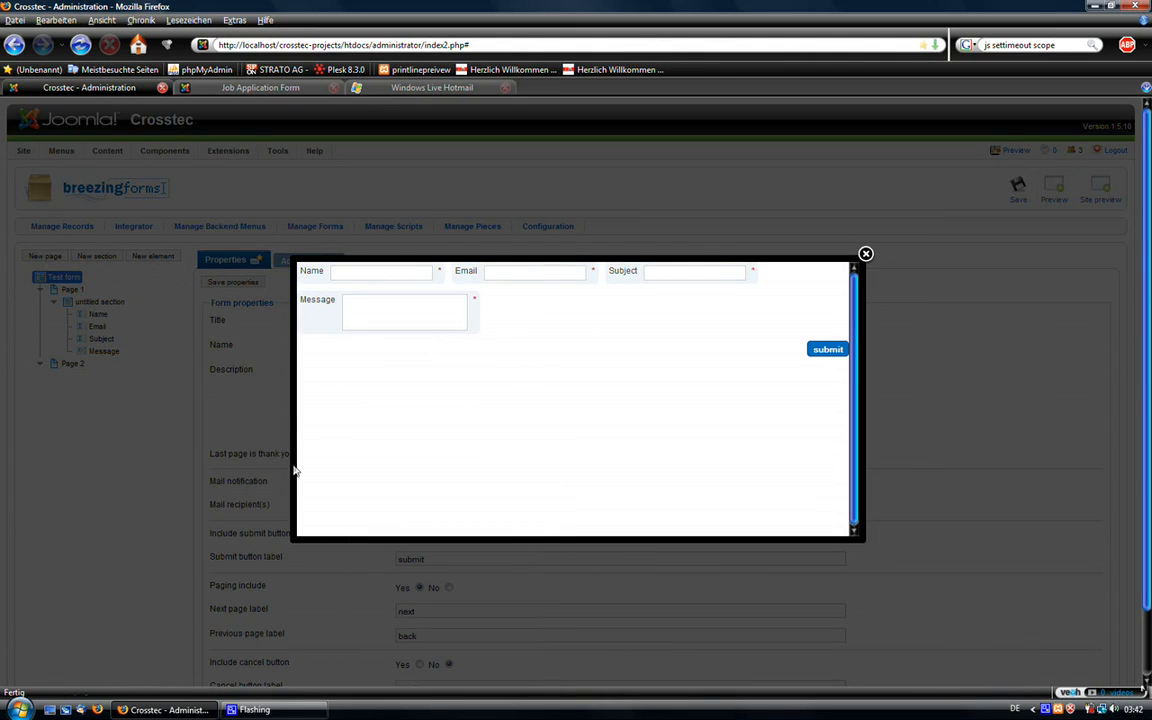
right_click(368, 459)
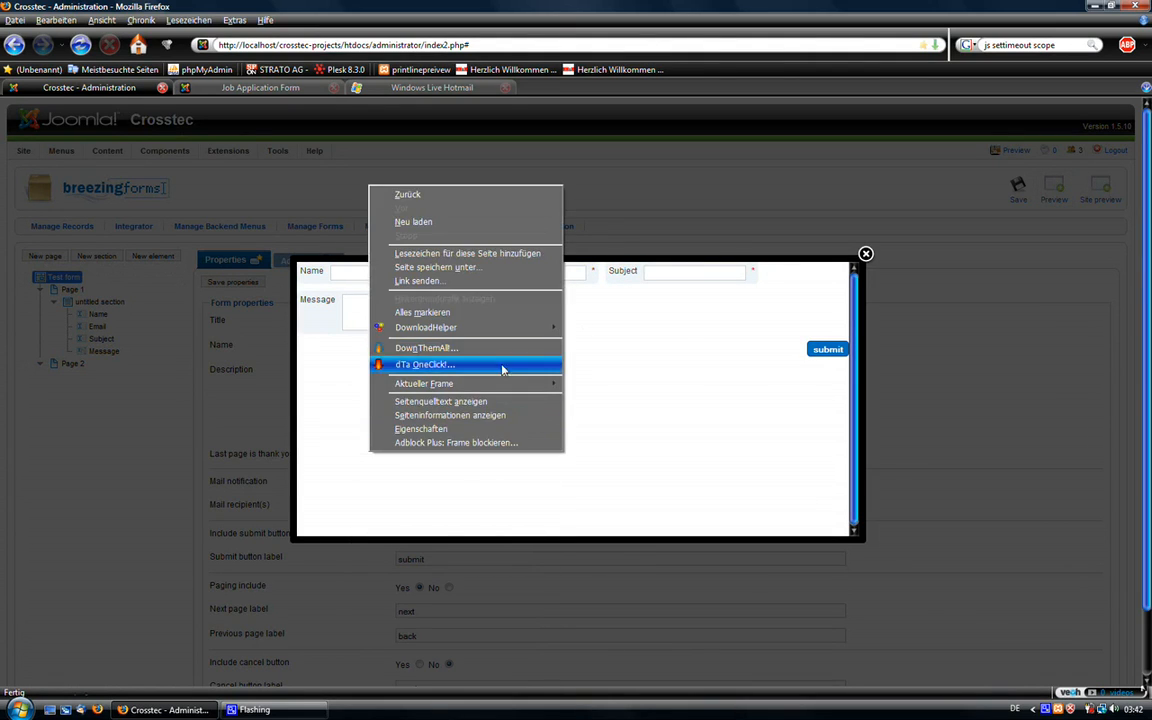
mouse_move(503, 389)
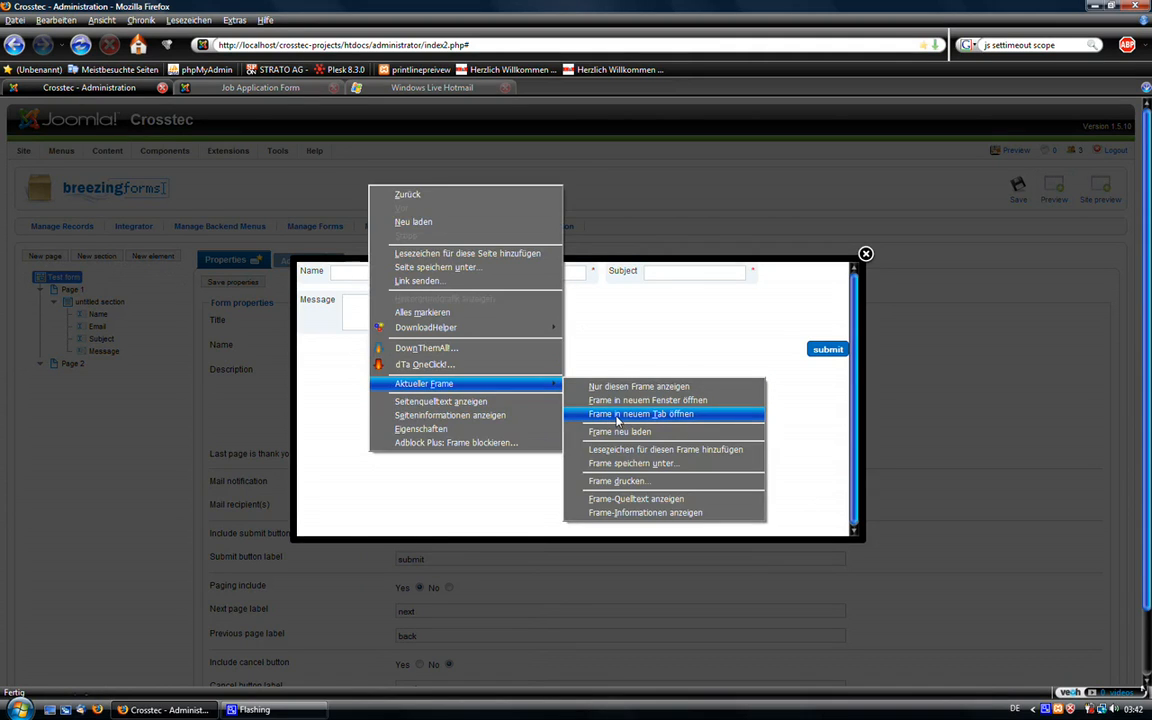
left_click(617, 414)
left_click(599, 88)
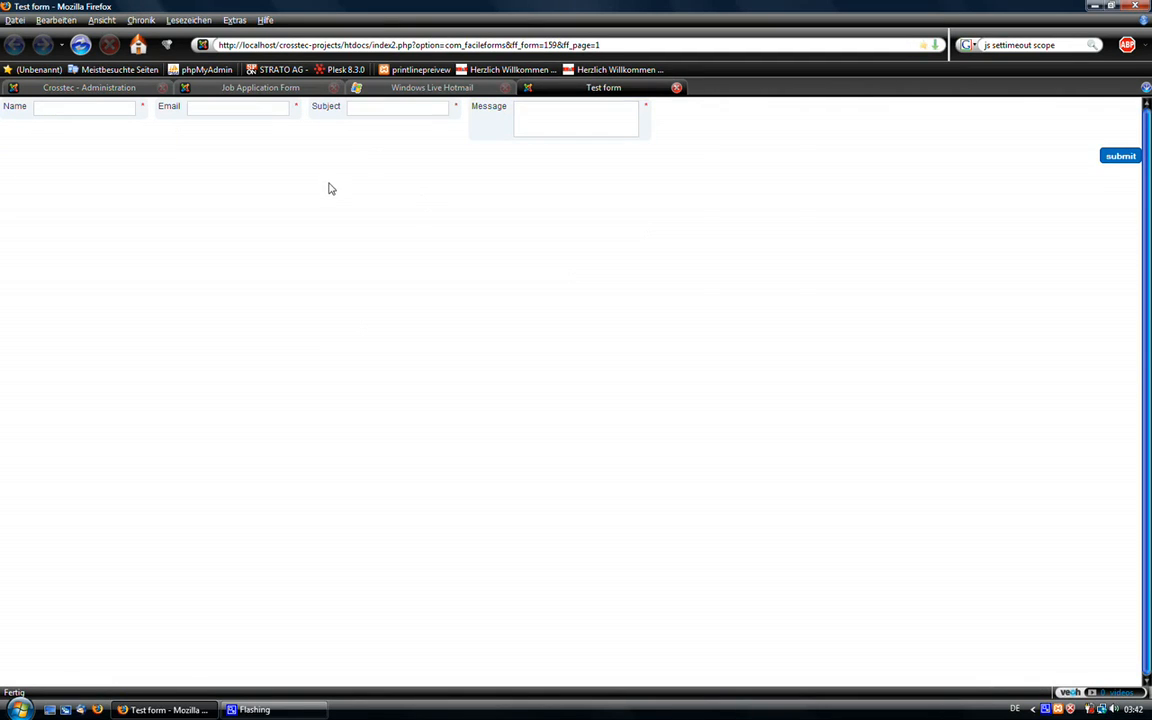
Close the full-width Test form page and return to the form editor with the preview closed.
left_click(678, 90)
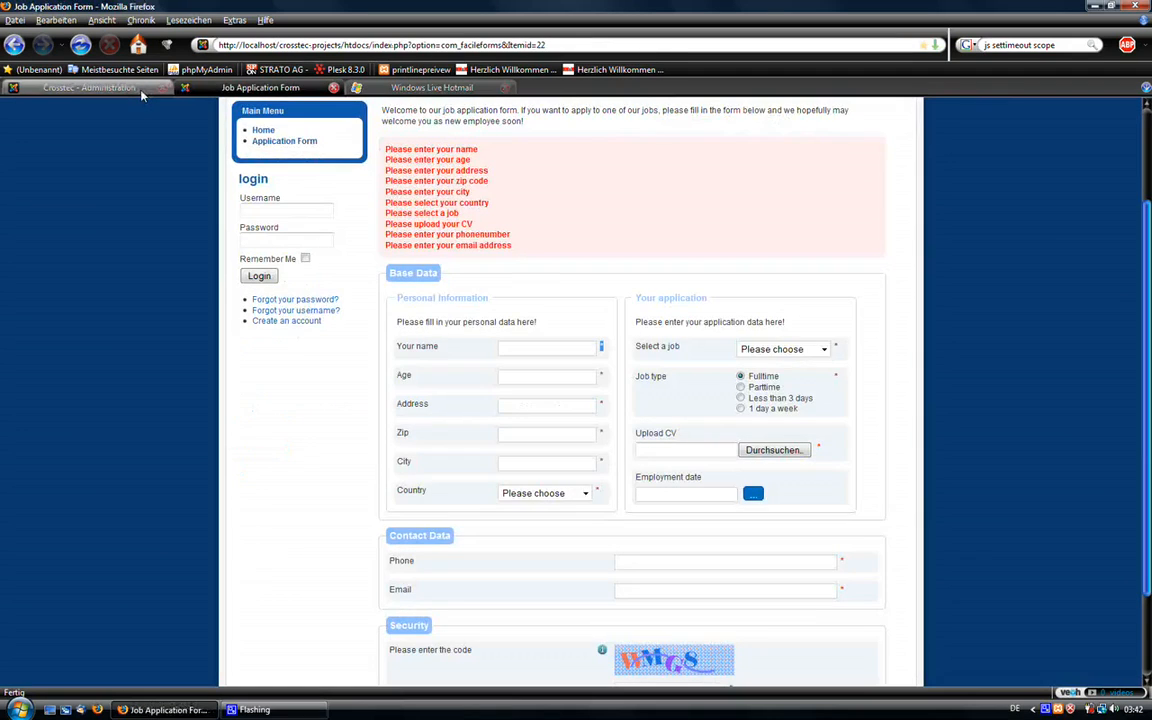
left_click(140, 89)
left_click(96, 557)
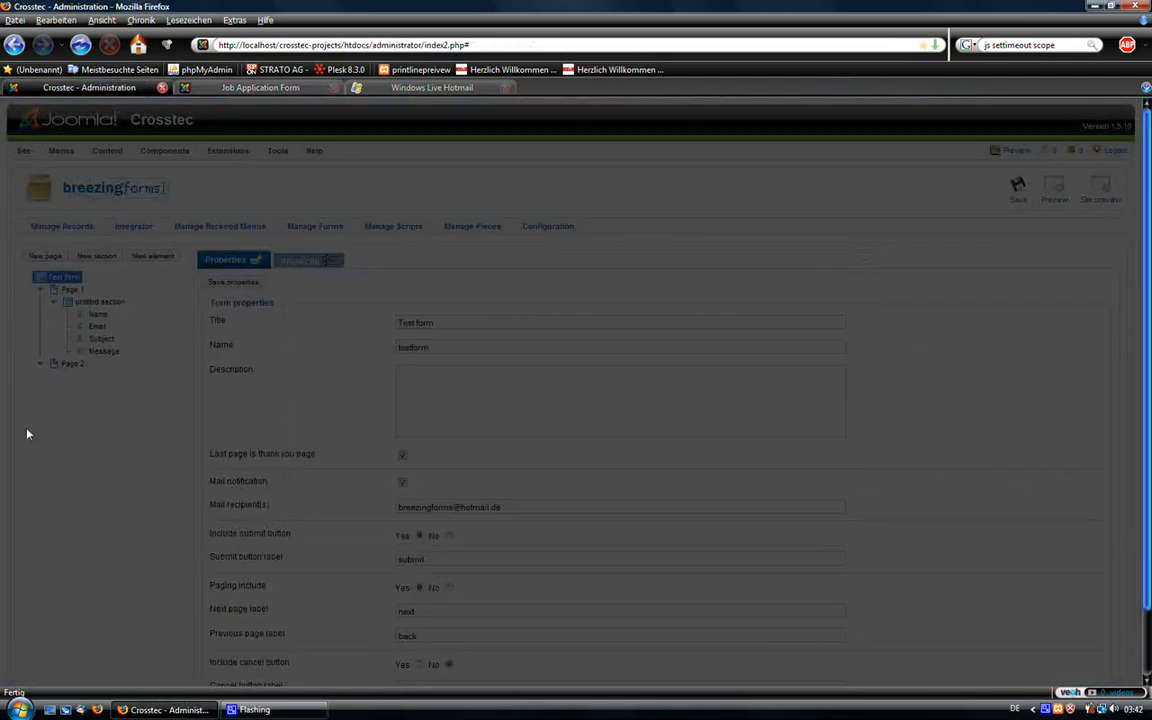
Set the Page 1 section's type to Fieldset, save its properties and the form, and check the result in the preview.
left_click(99, 301)
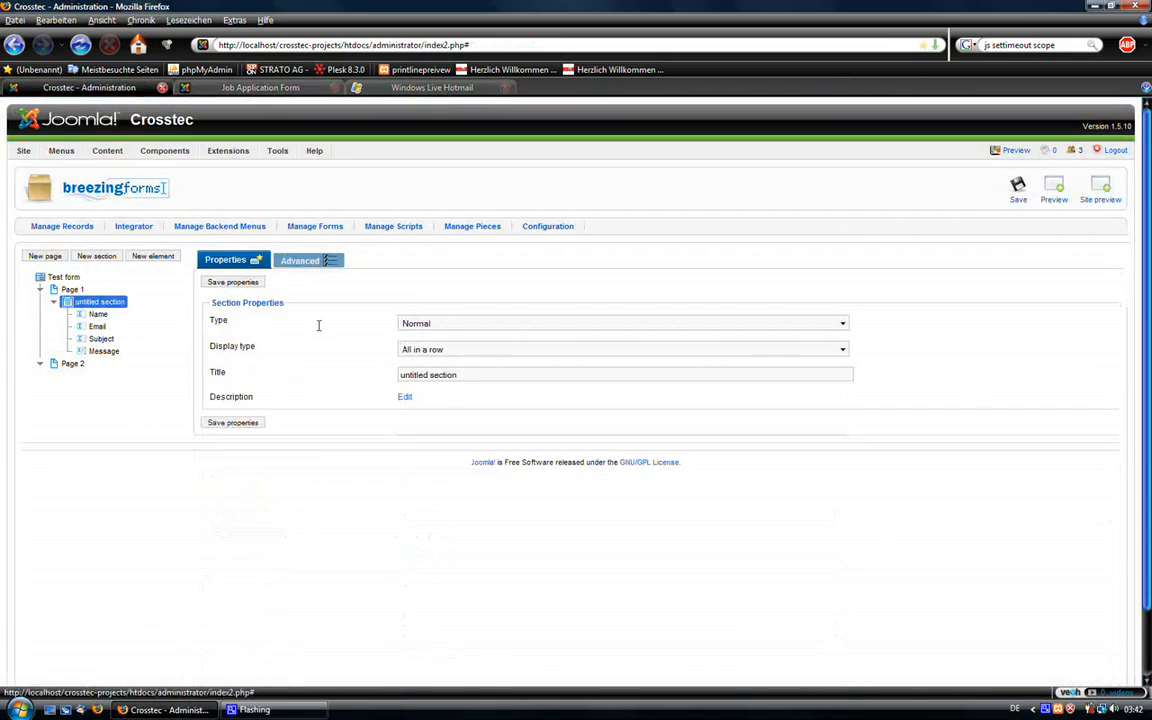
left_click(435, 325)
left_click(431, 348)
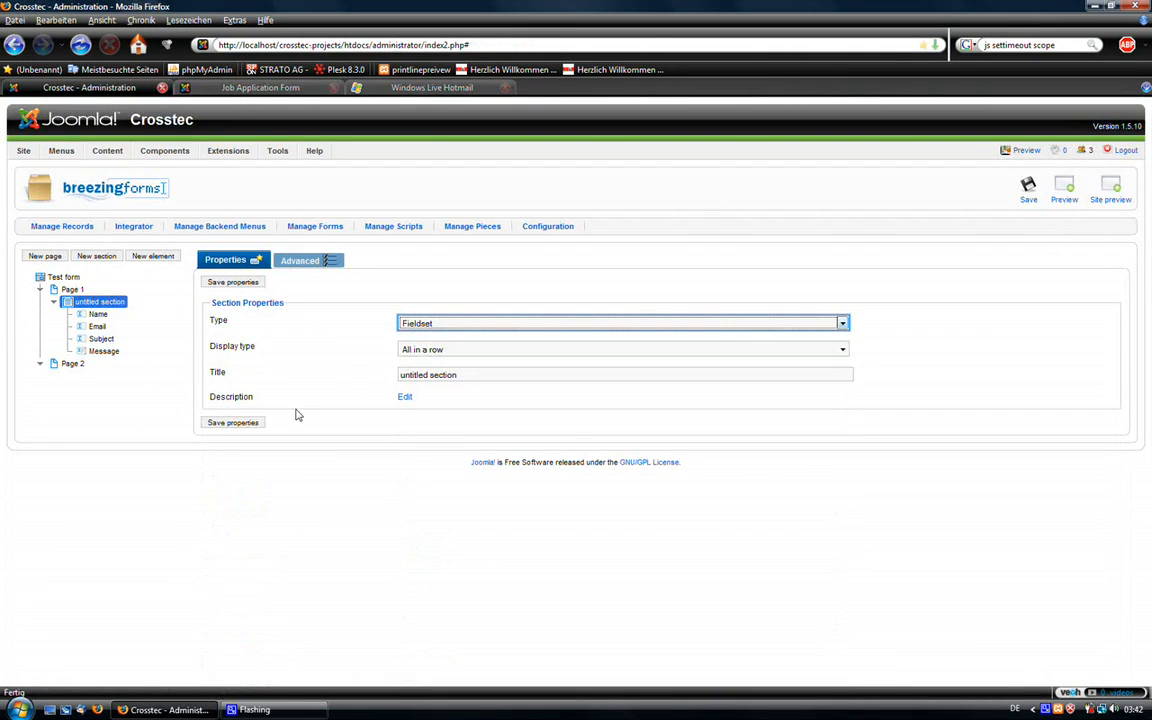
left_click(257, 428)
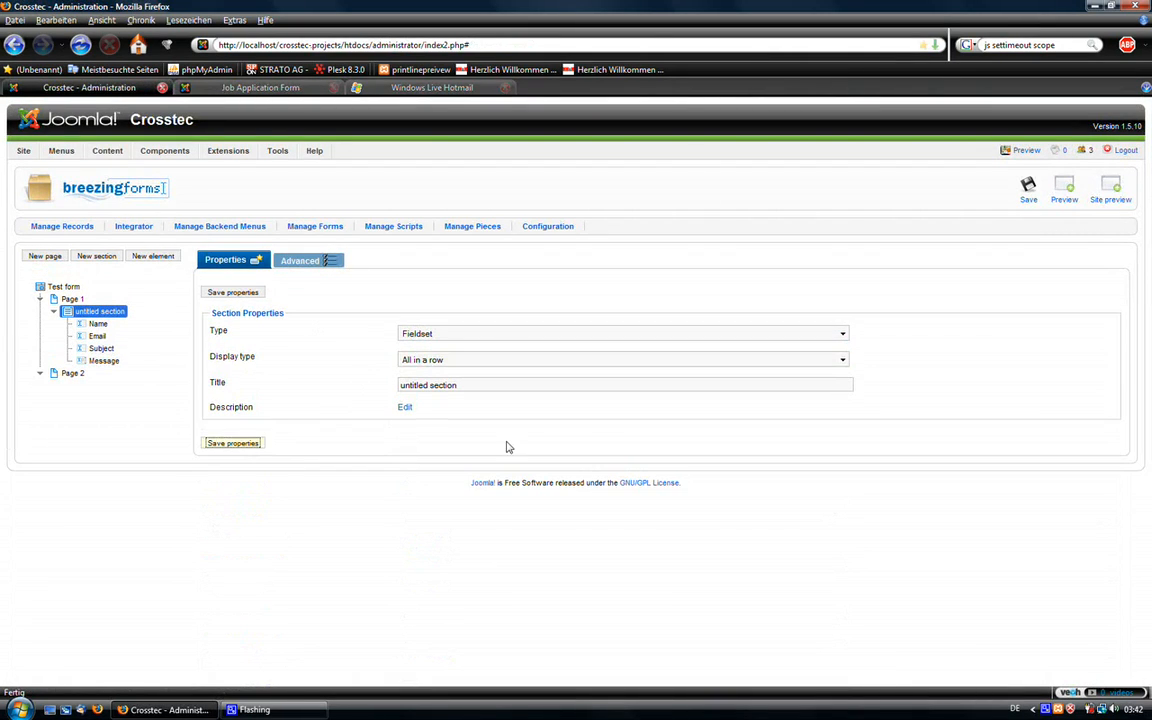
left_click(1023, 197)
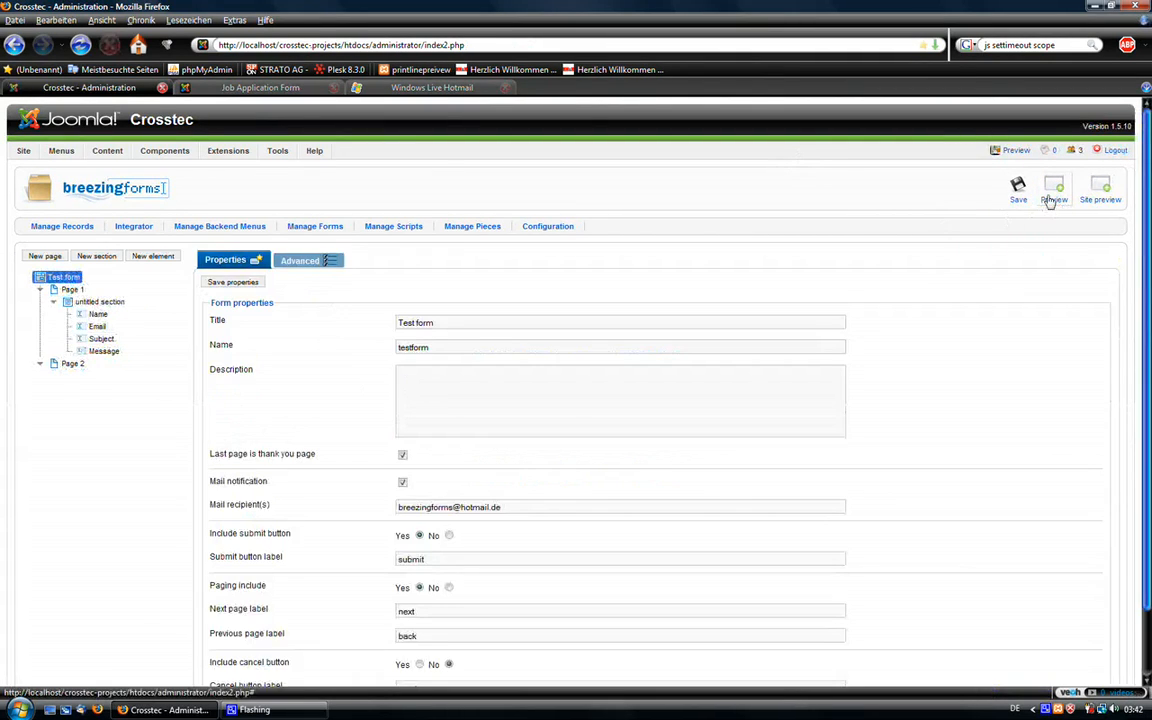
left_click(1052, 198)
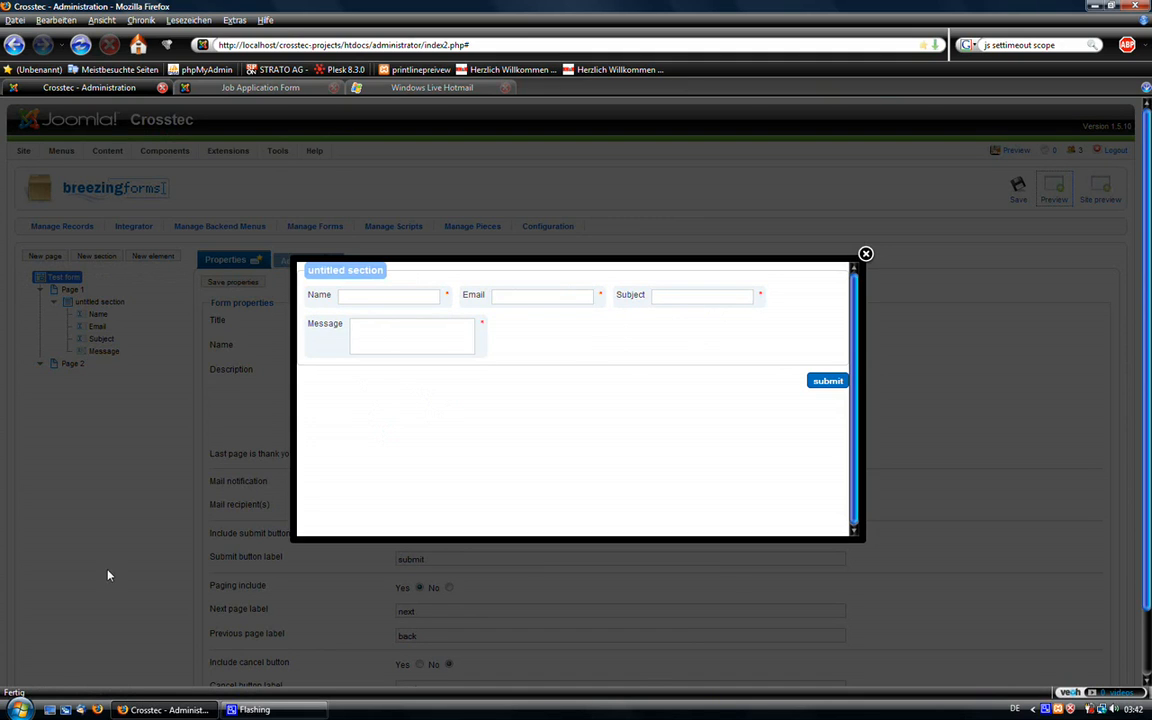
left_click(46, 582)
Set the fieldset section's display type to Wrap after each element, save it with the form, and preview the layout.
left_click(105, 301)
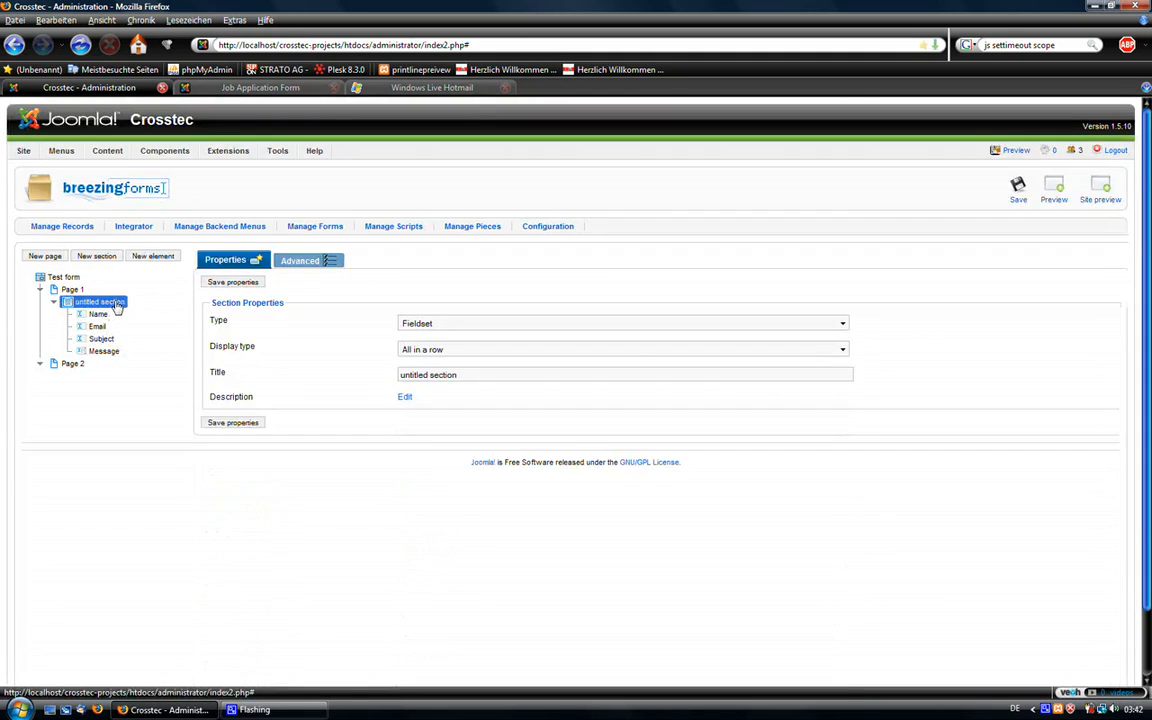
left_click(437, 351)
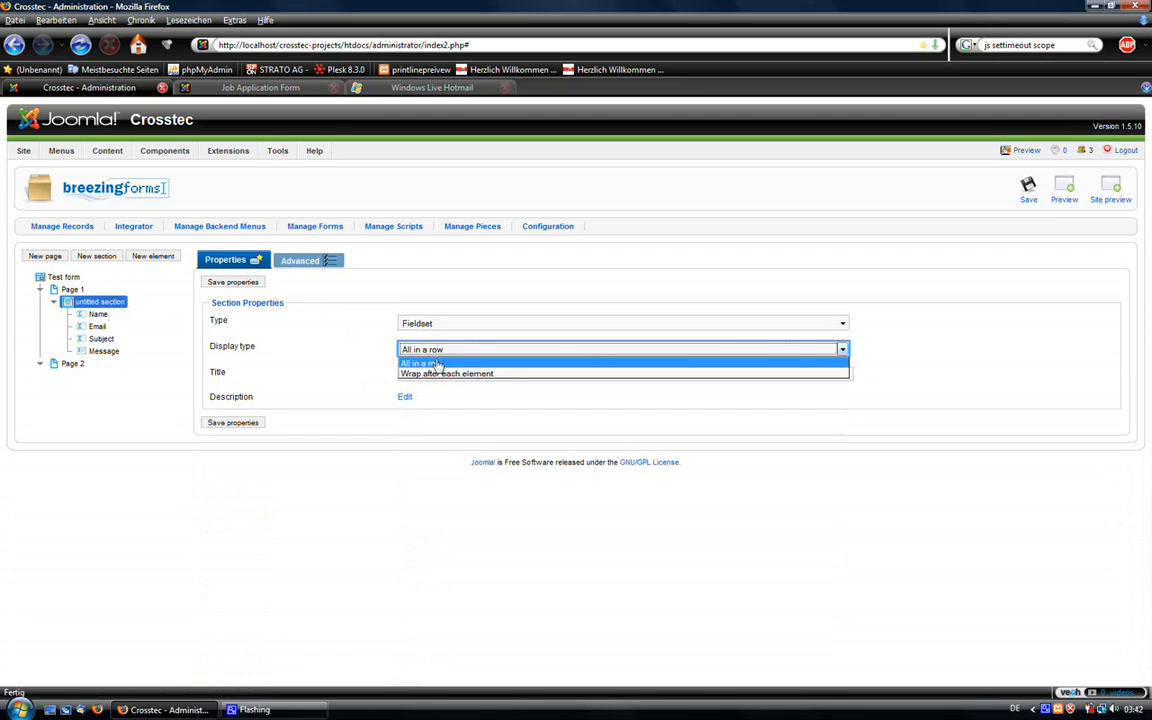
left_click(485, 374)
left_click(237, 424)
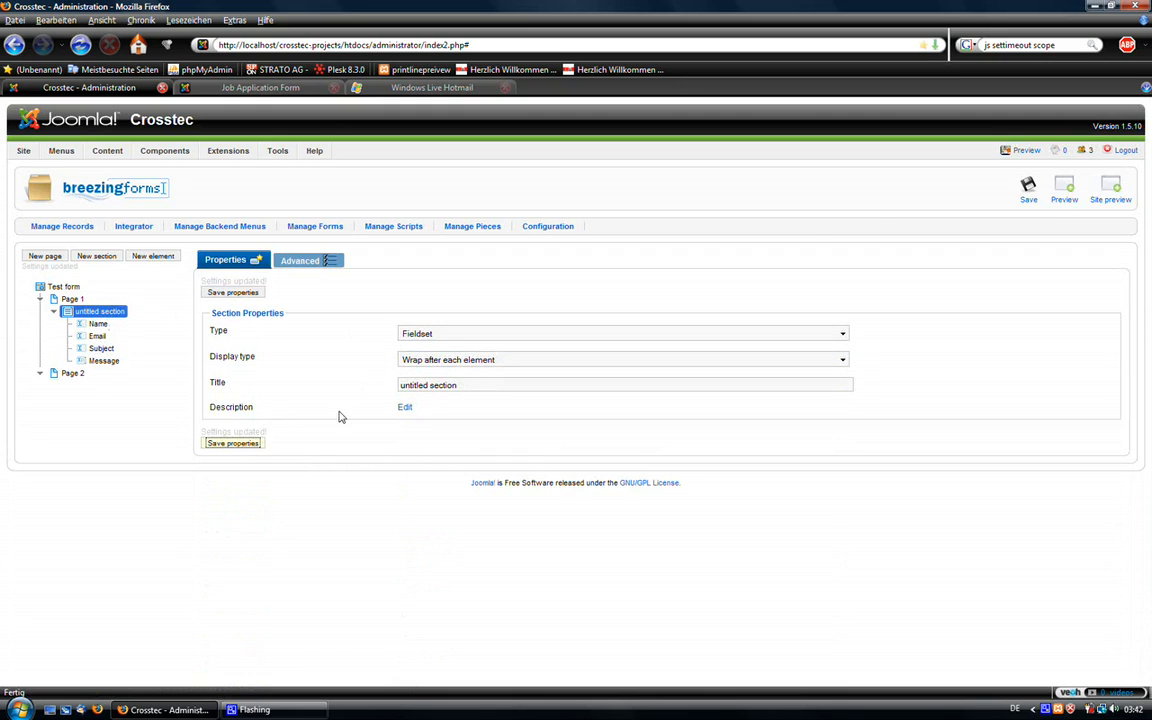
left_click(1030, 190)
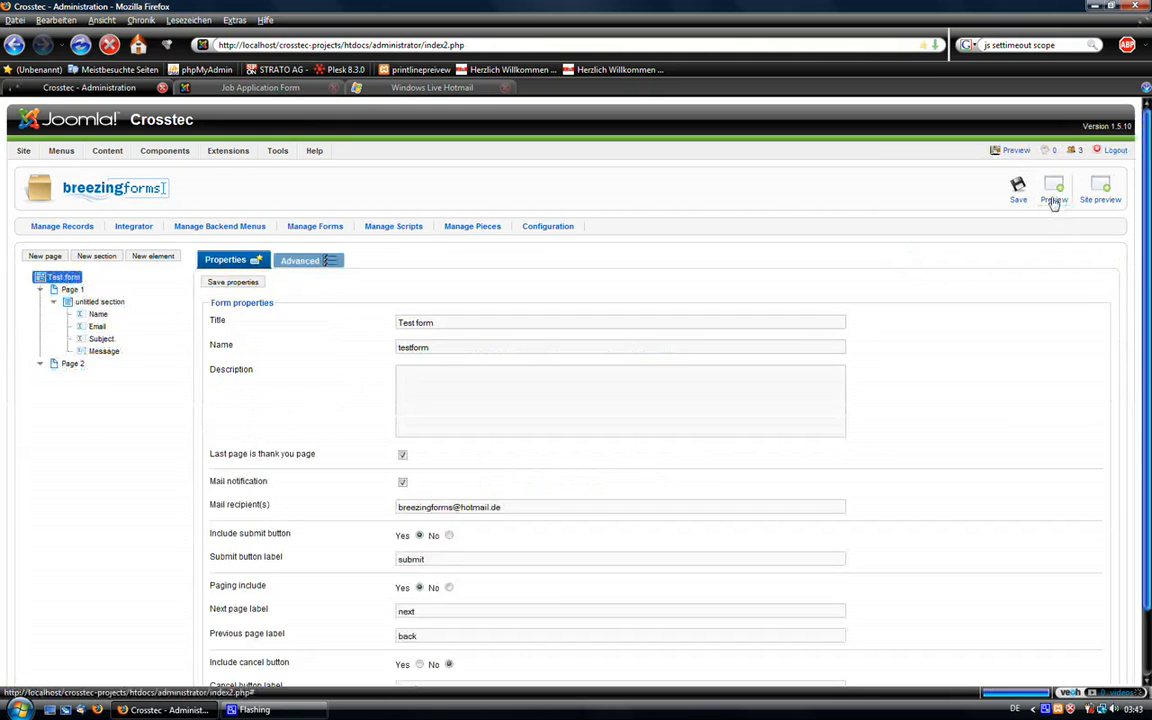
left_click(1054, 199)
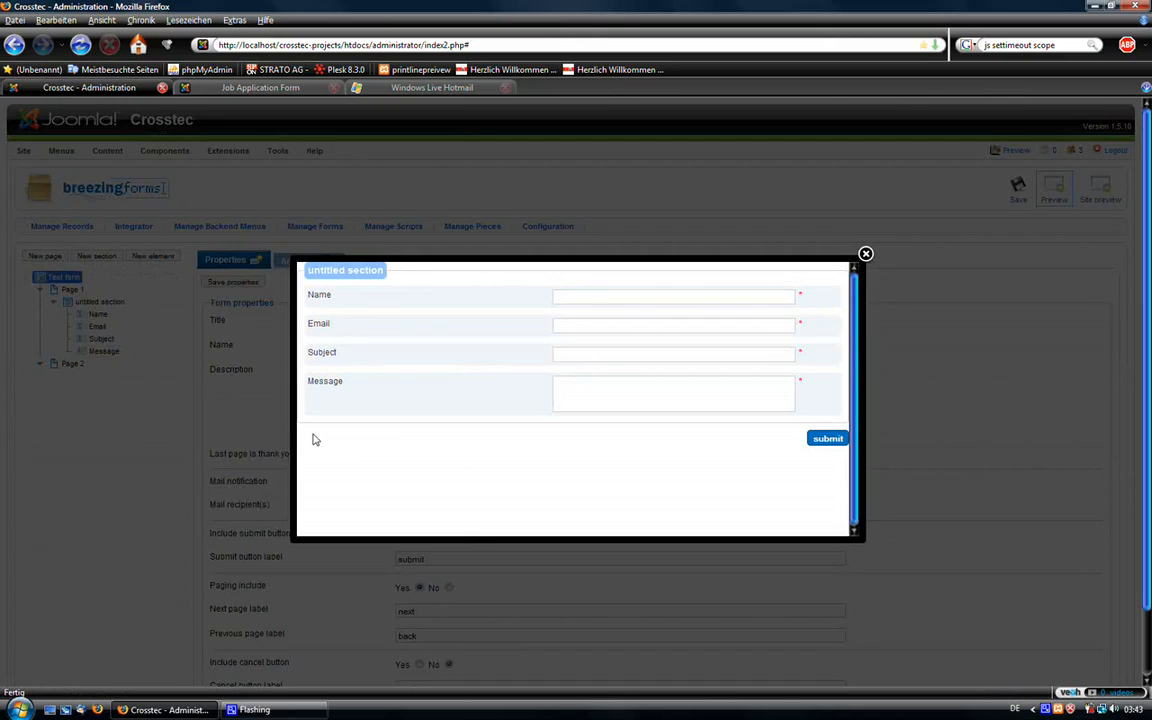
left_click(180, 455)
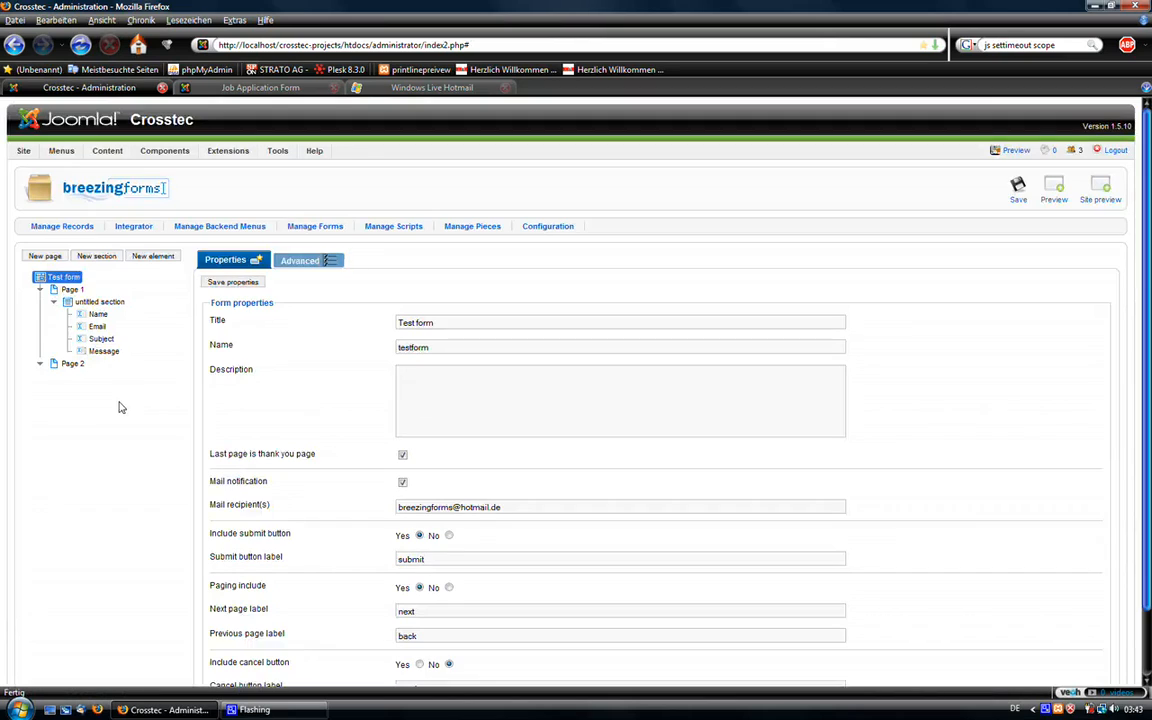
Add a new section on Page 1 and rearrange the tree so it encloses the existing section with the four fields.
left_click(100, 301)
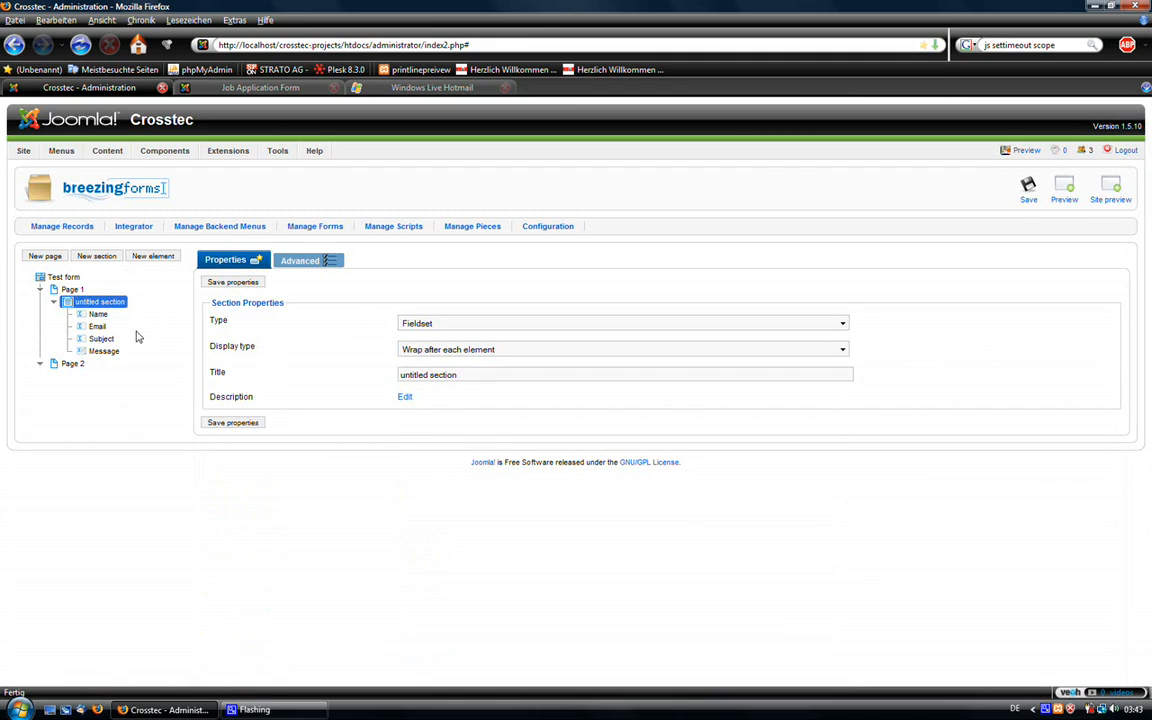
left_click(97, 257)
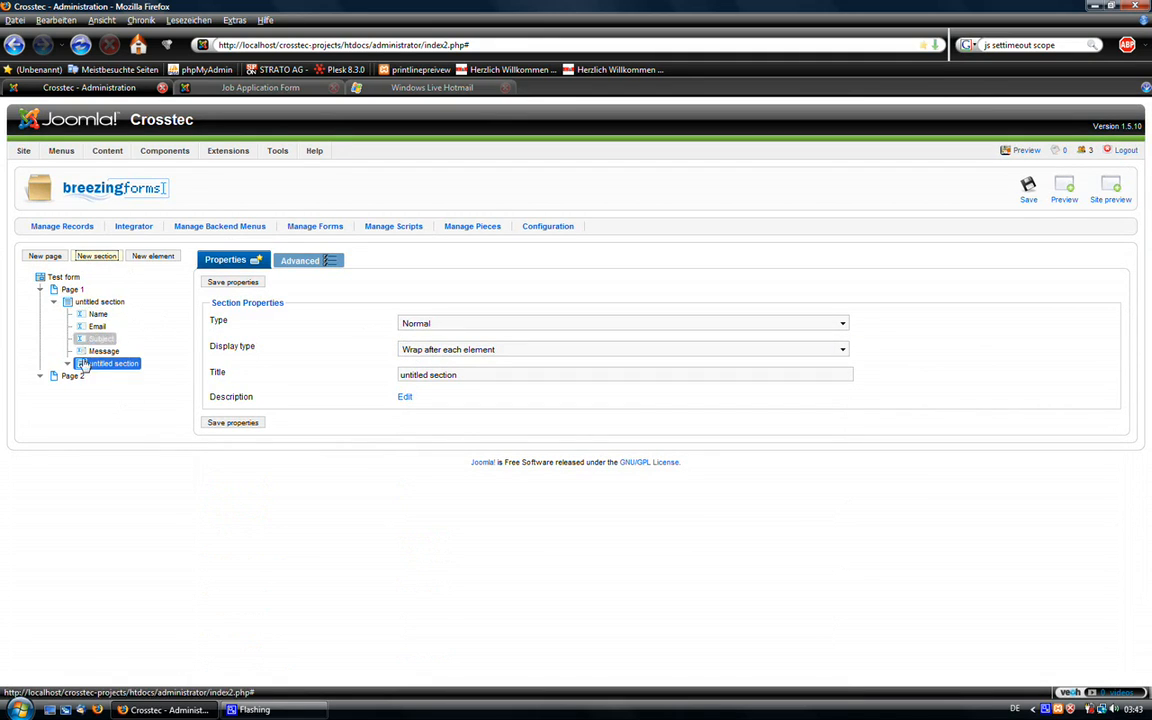
left_click_drag(79, 363, 134, 316)
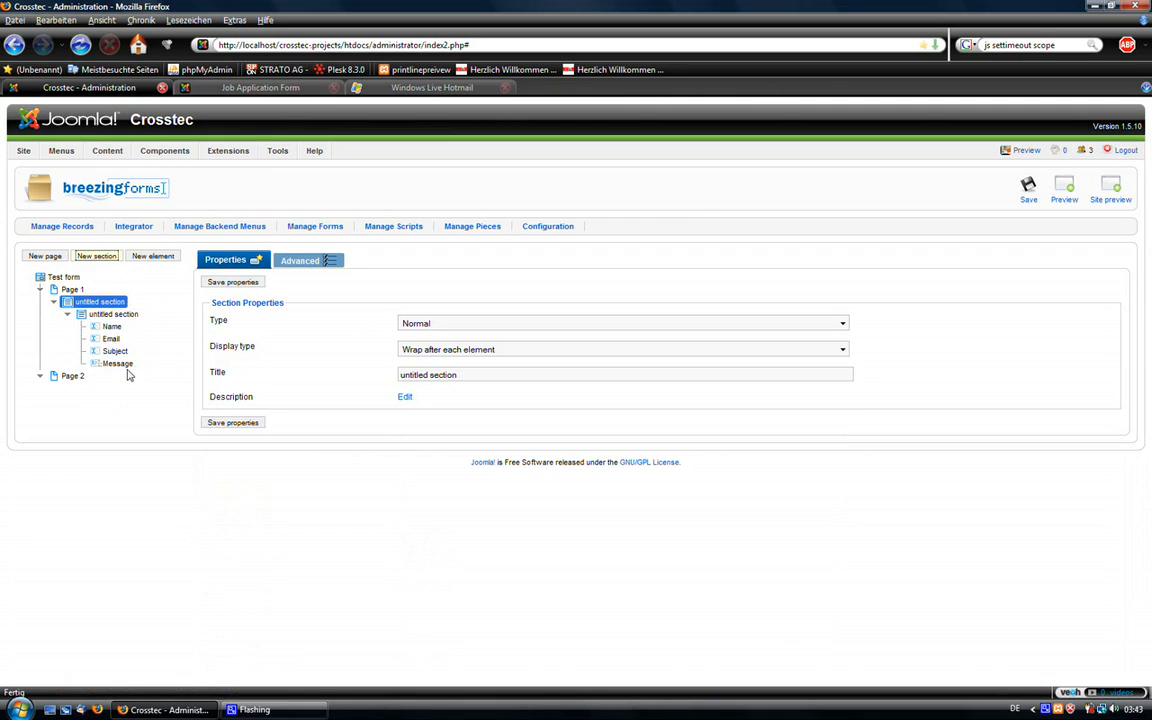
Set the outer section's type to Fieldset, save its properties and the form, and preview the nested sections.
left_click(438, 325)
left_click(437, 349)
left_click(254, 425)
left_click(1028, 188)
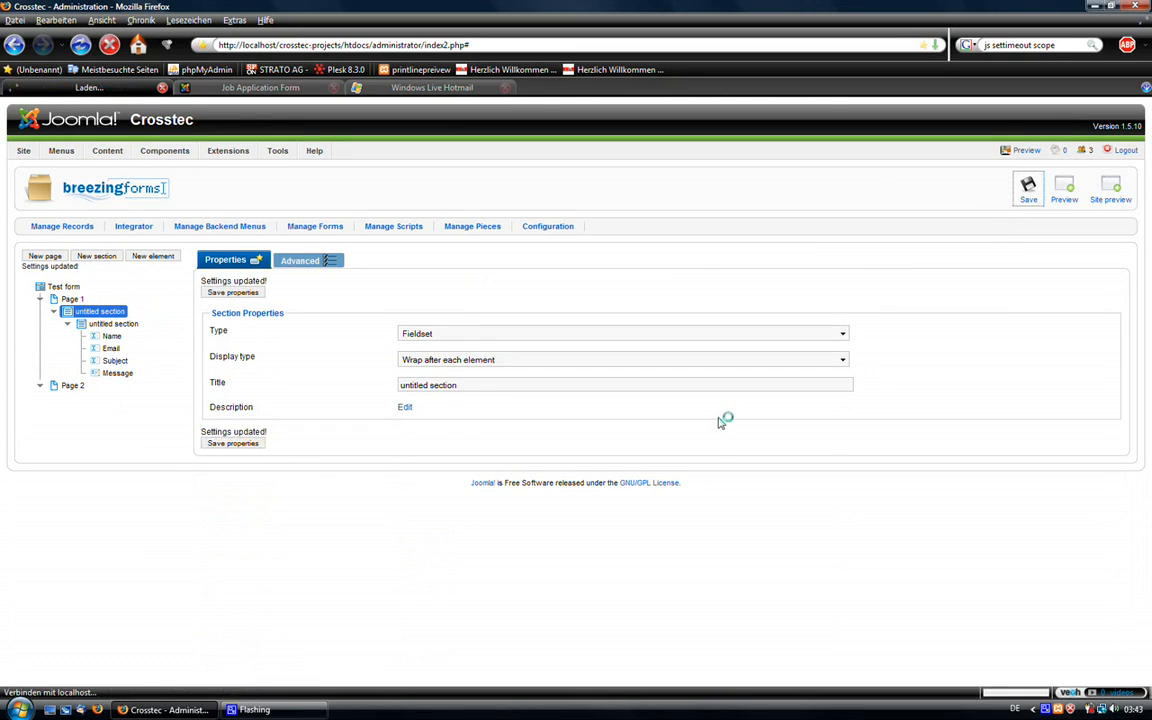
left_click(1054, 200)
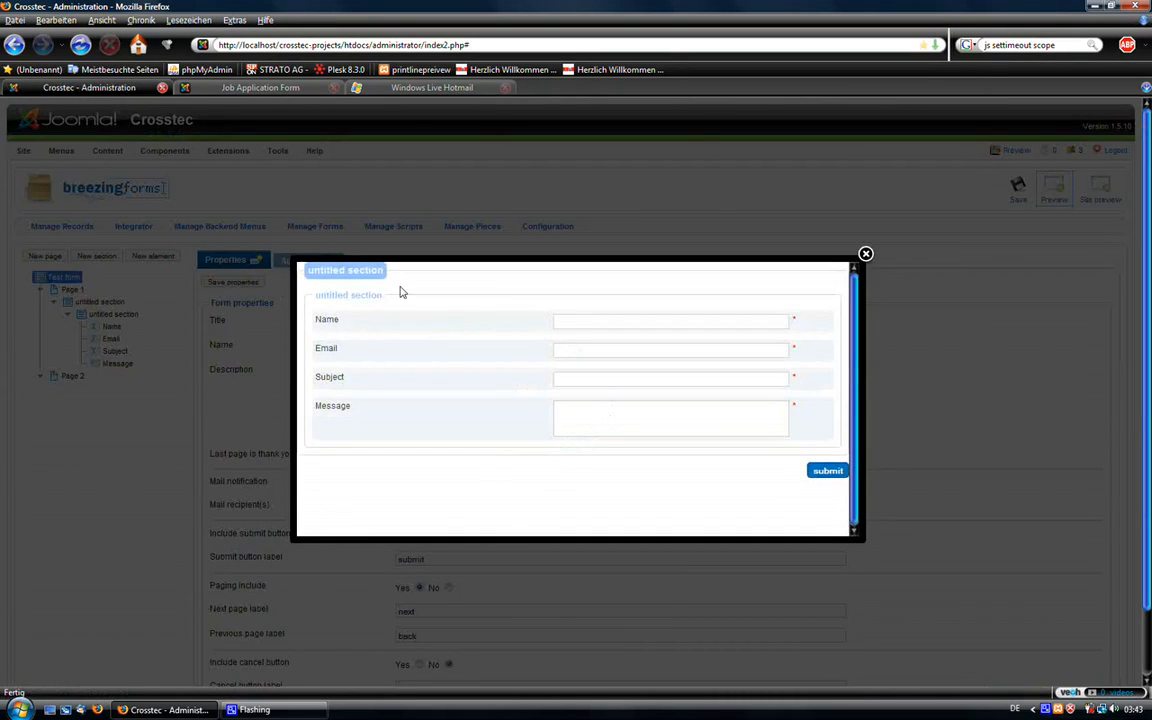
left_click(6, 298)
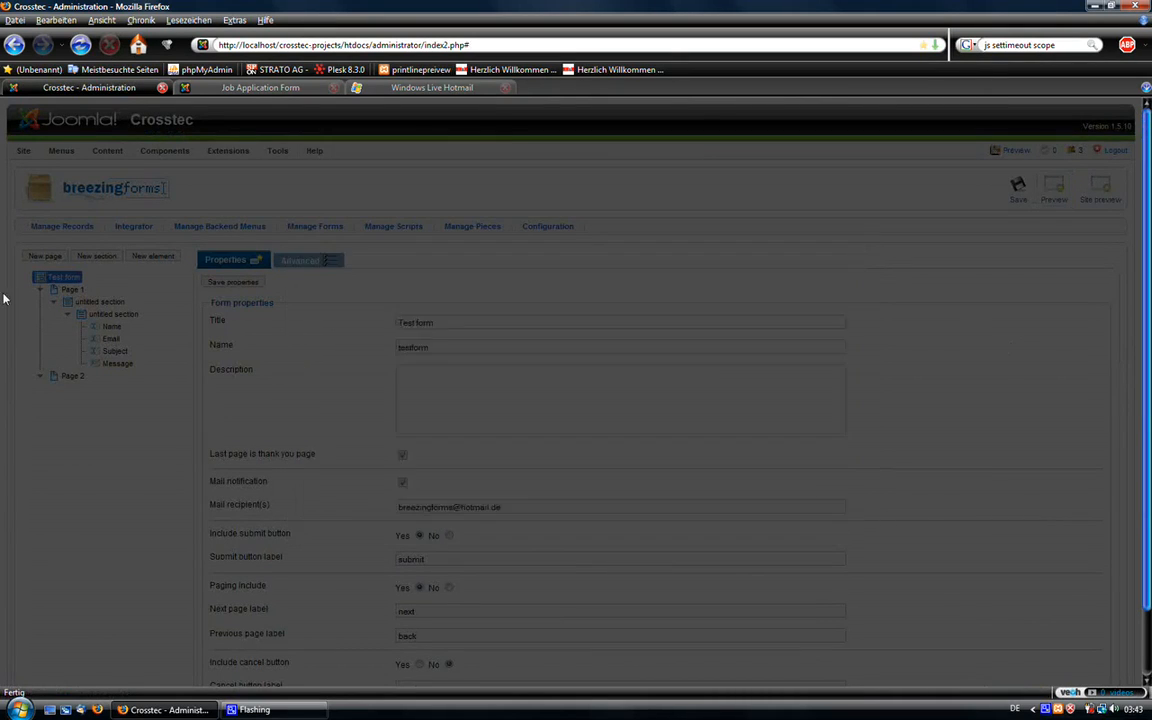
Add a second inner section to the outer section, then set the outer section's display type to All in a row and save its properties.
left_click(100, 303)
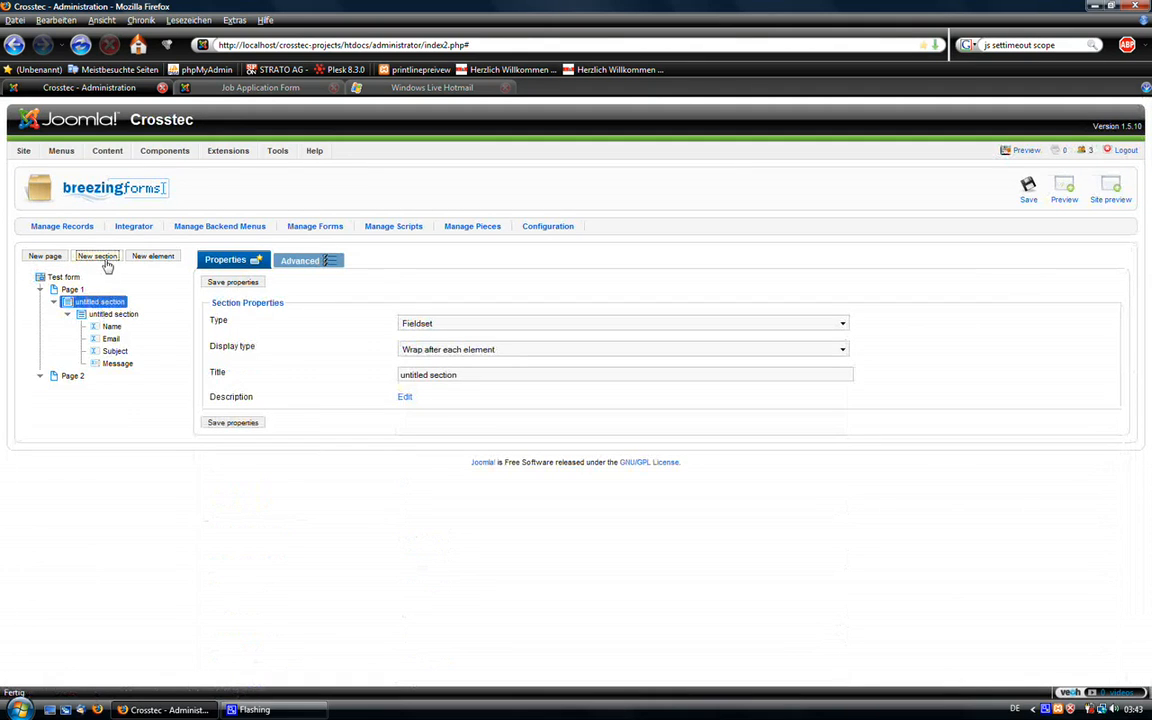
left_click(97, 256)
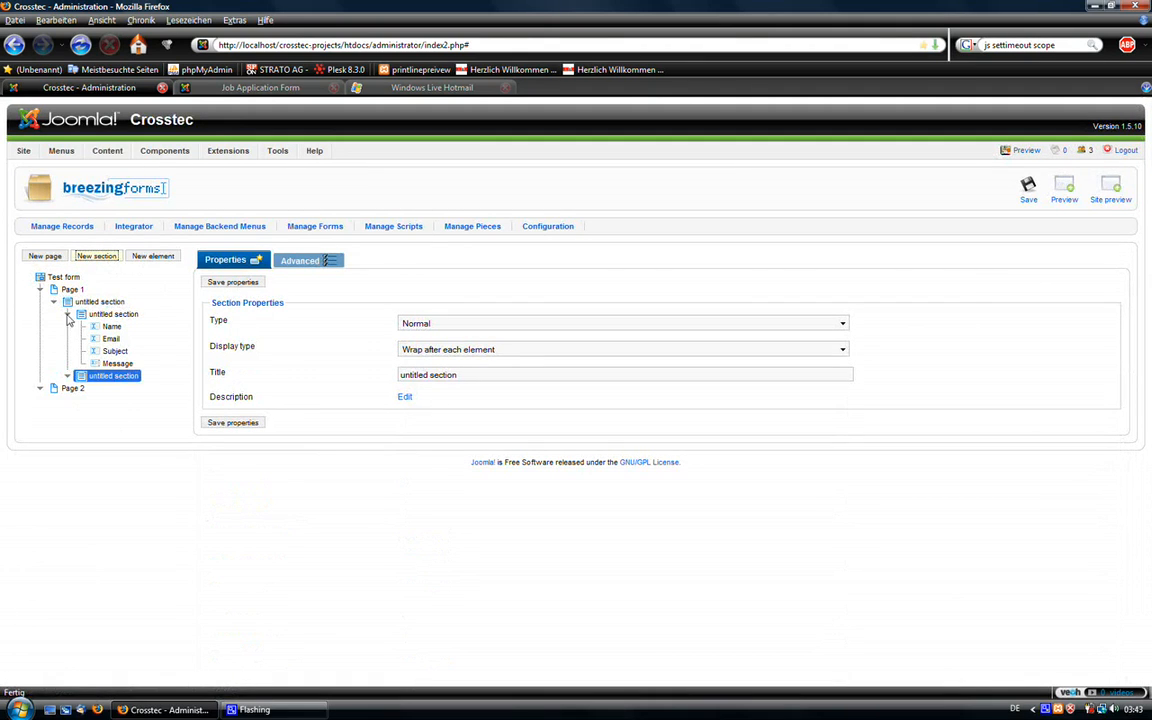
left_click(99, 301)
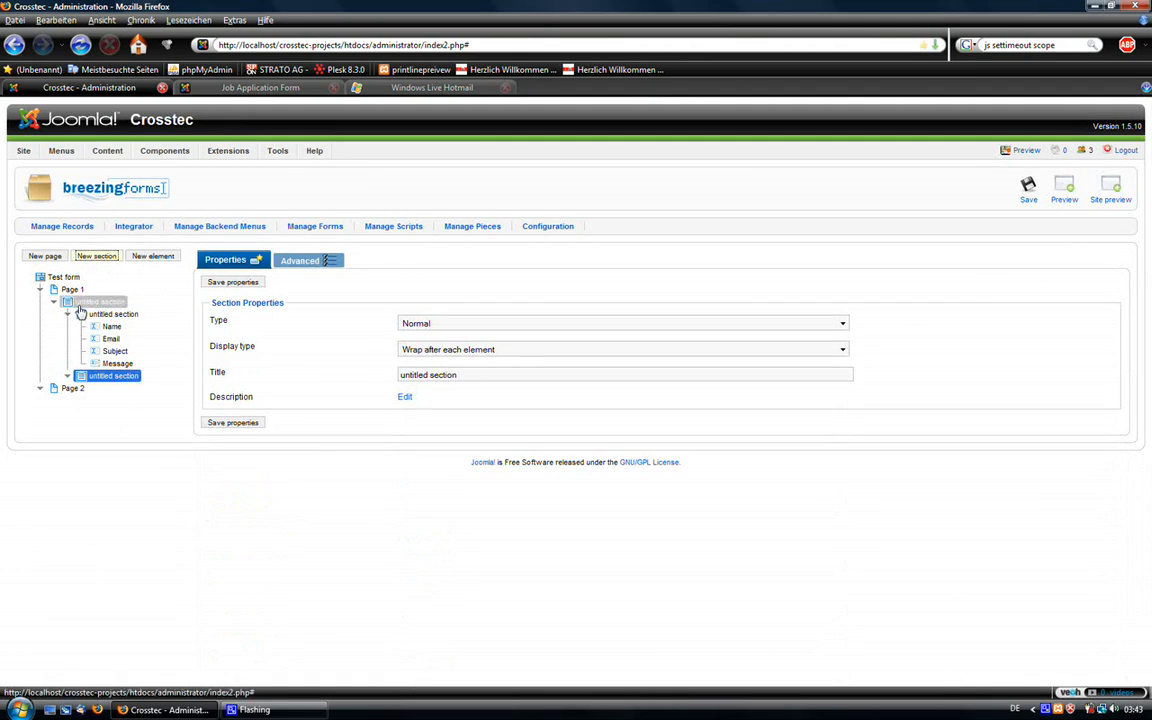
left_click(435, 357)
left_click(422, 358)
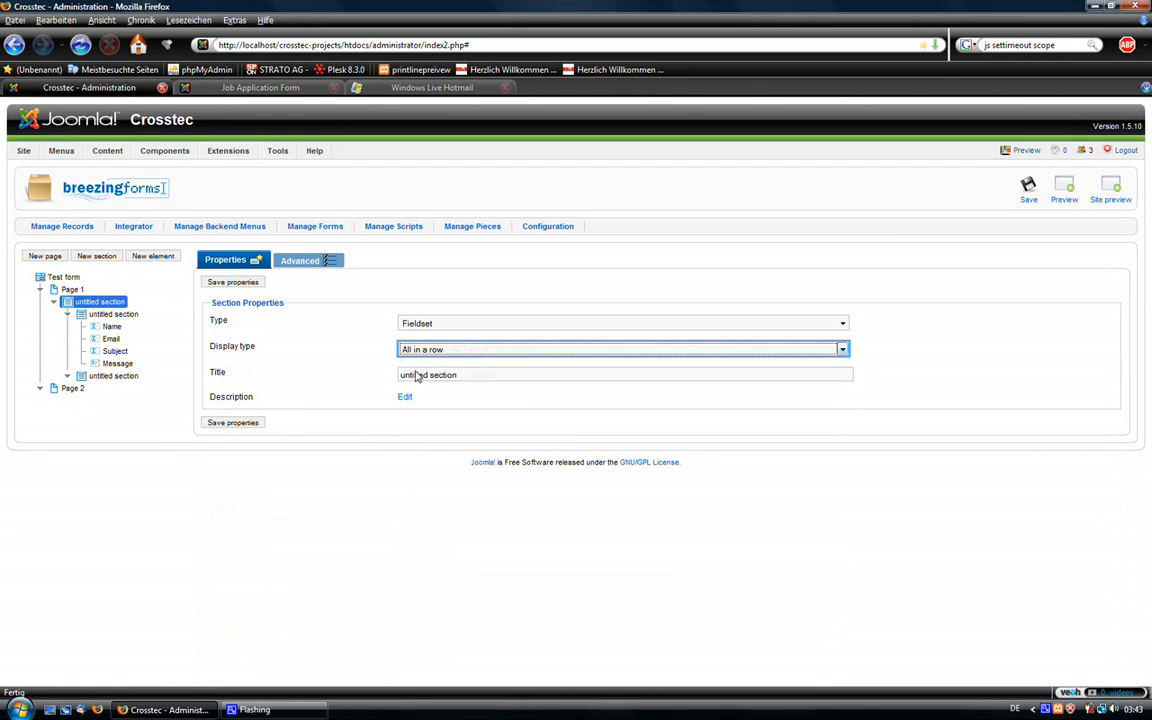
left_click(231, 424)
Set the second inner section's type to Fieldset, keep its display type as Wrap after each element, and save its properties.
left_click(113, 385)
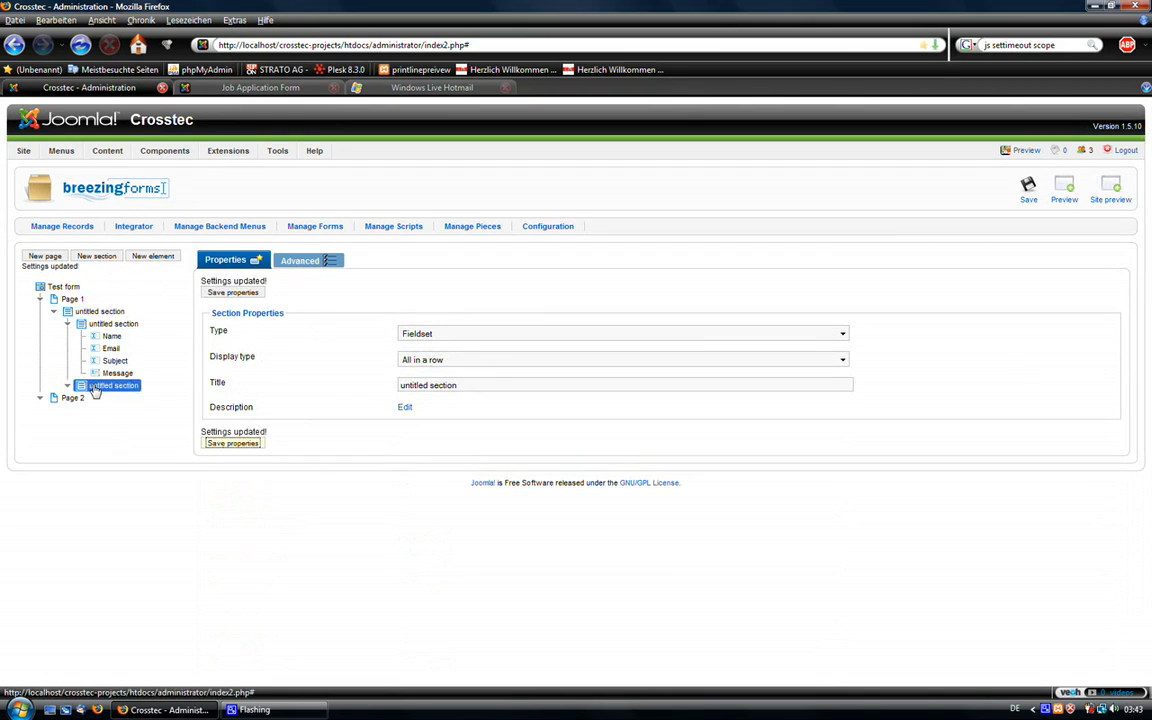
left_click(424, 335)
left_click(424, 360)
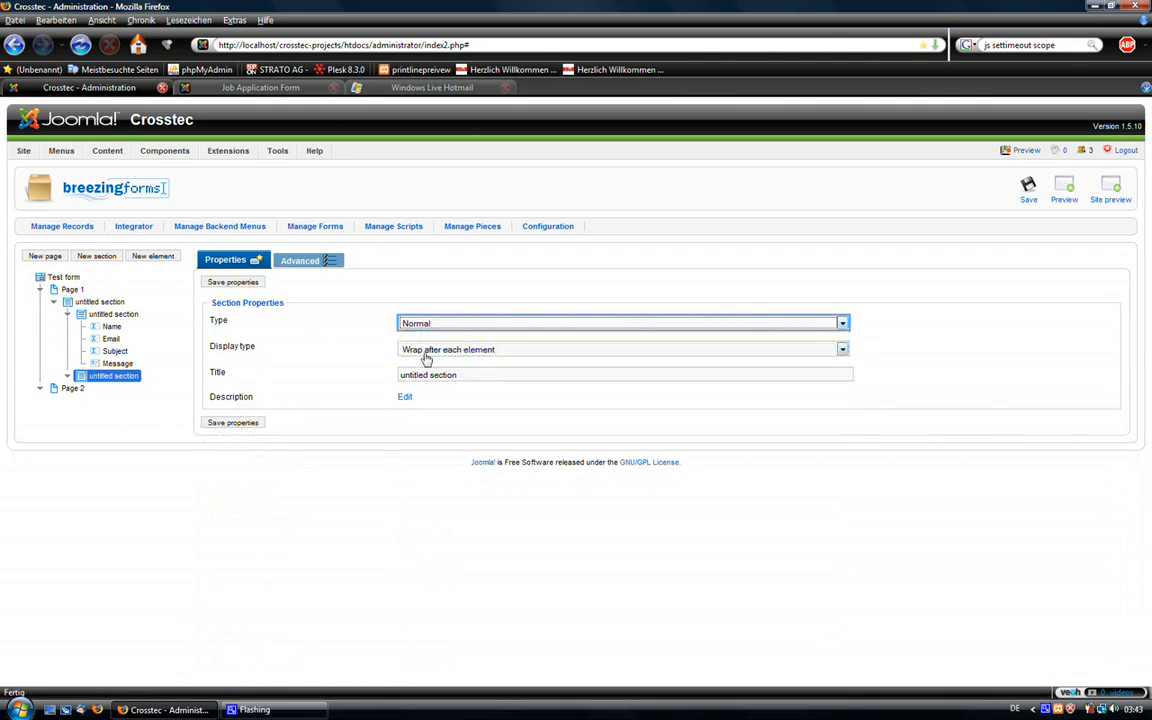
left_click(437, 327)
left_click(432, 345)
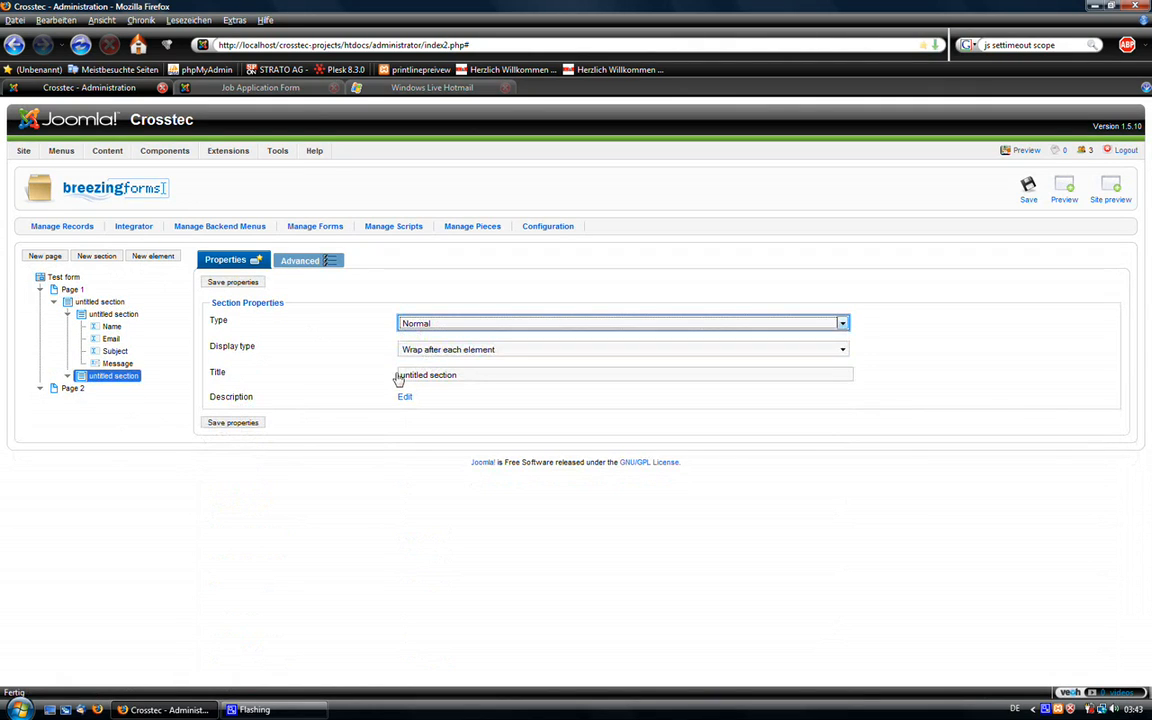
left_click(234, 424)
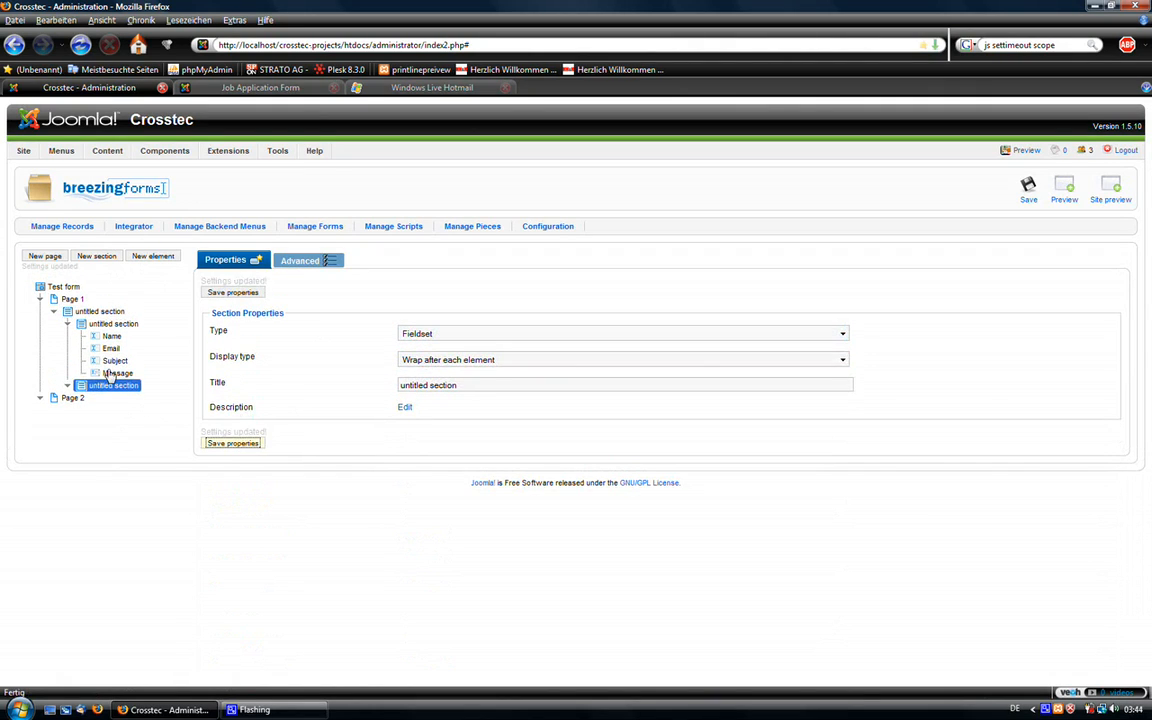
Add two new Textfield elements to the second inner section.
left_click(155, 257)
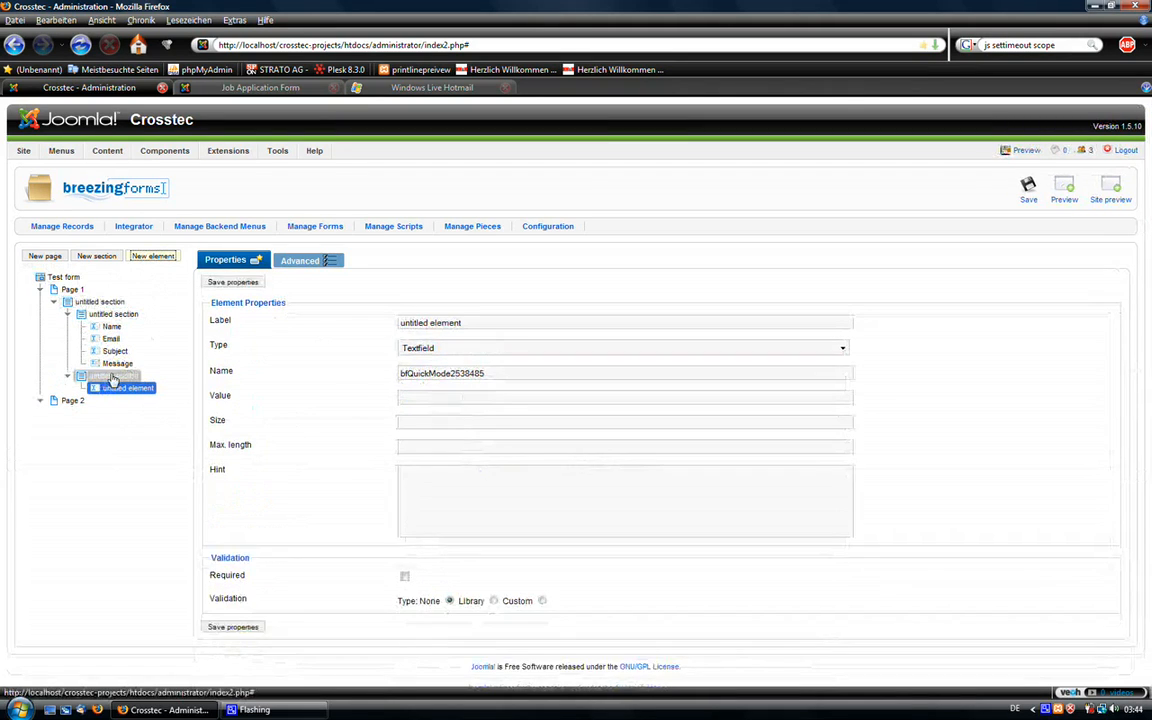
left_click(112, 377)
left_click(160, 257)
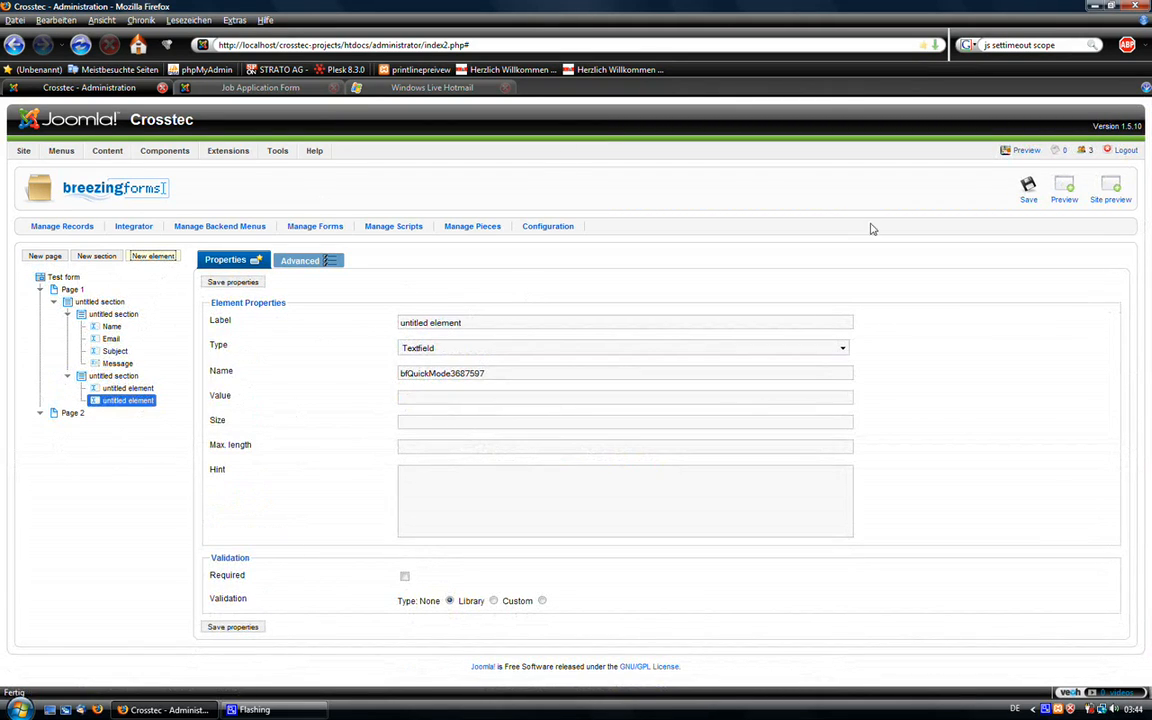
Save the form and preview the arrangement of the two inner sections, then close the preview.
left_click(1020, 196)
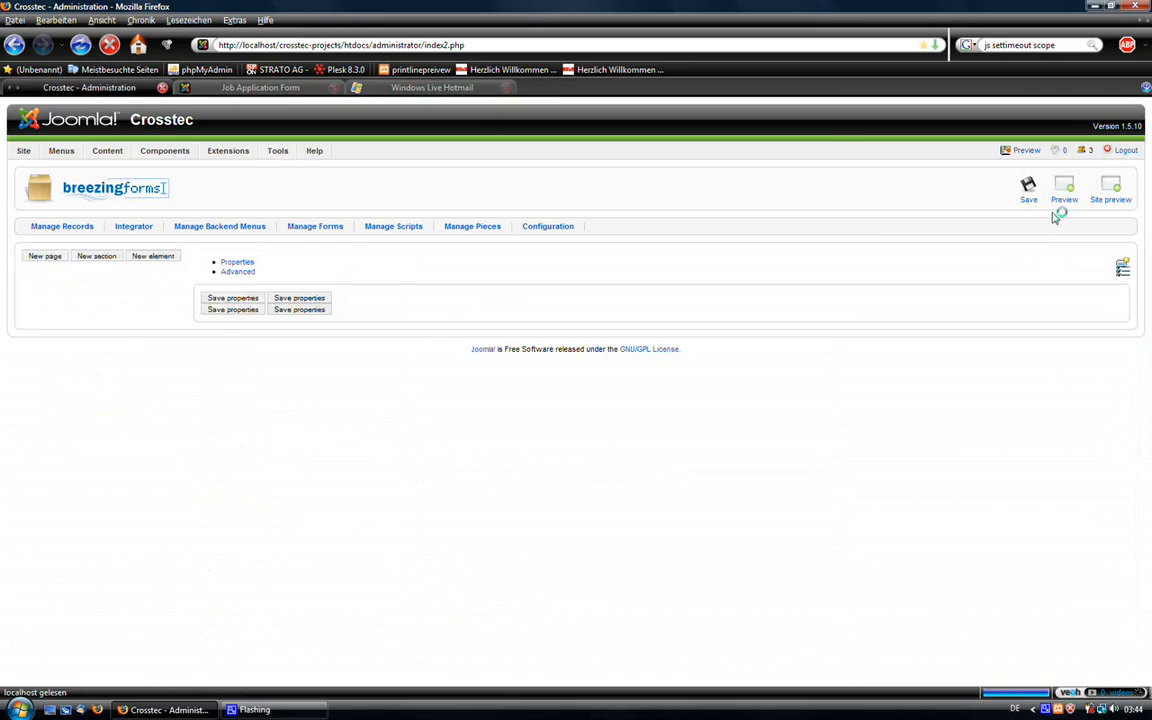
left_click(770, 391)
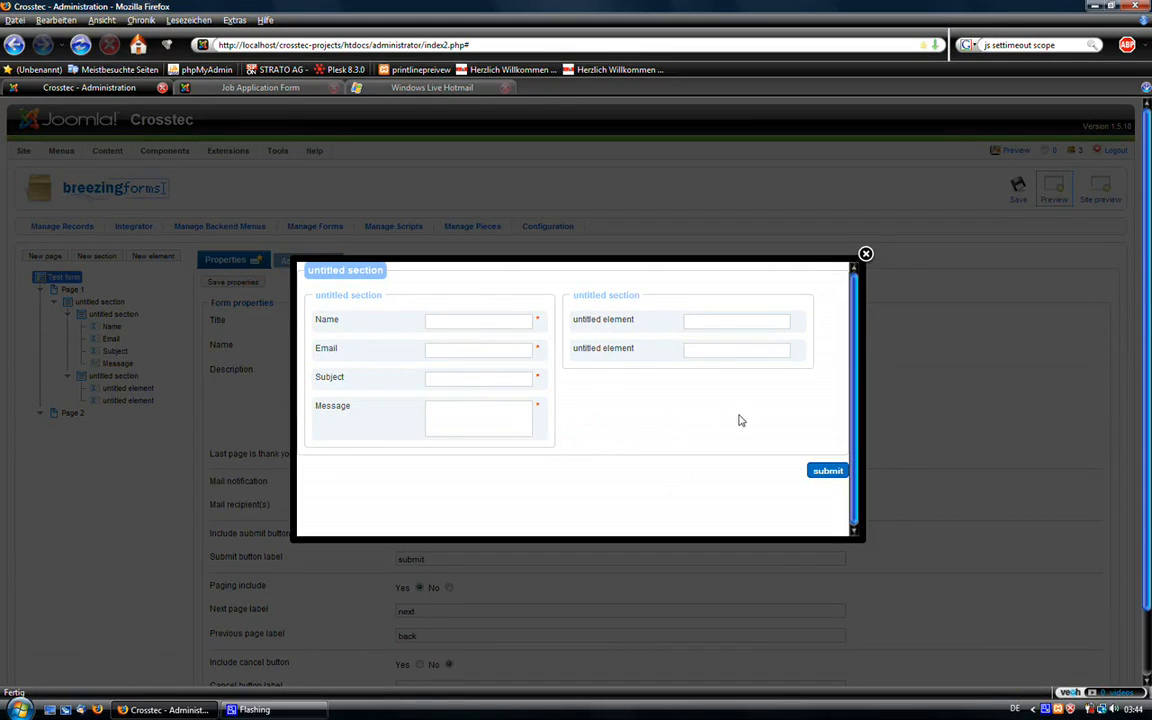
left_click(865, 254)
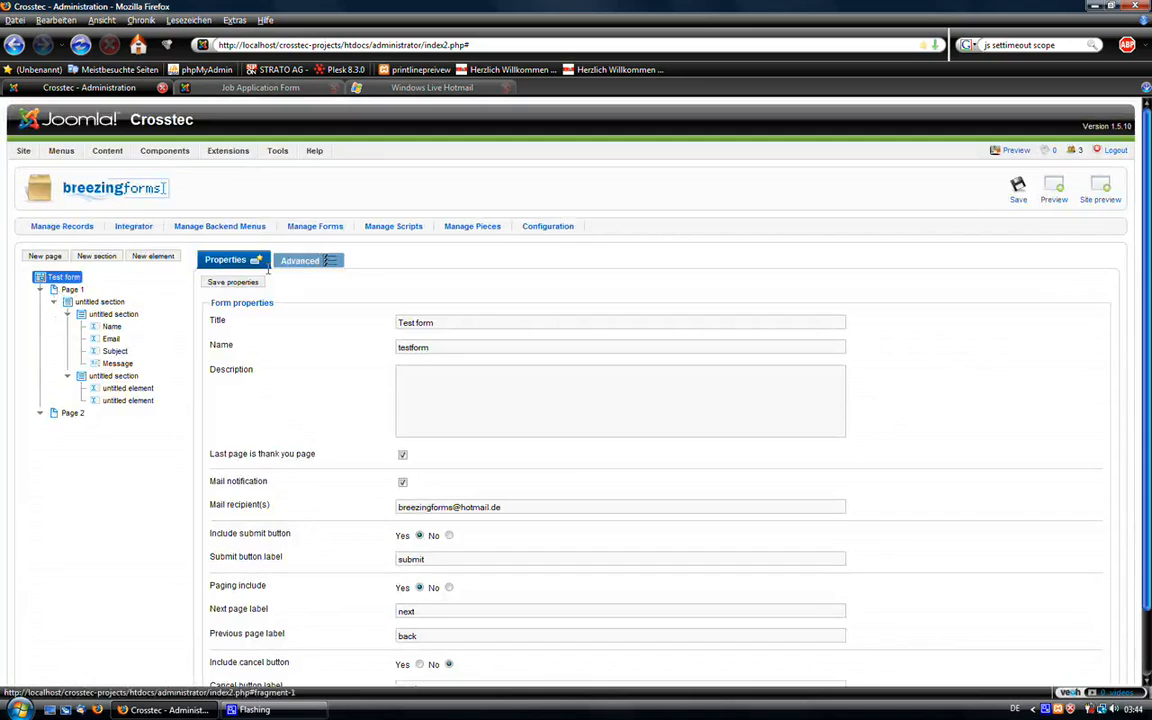
Set the form's theme to default in its advanced options, save the properties and the form, and preview the new look.
left_click(298, 261)
left_click(430, 365)
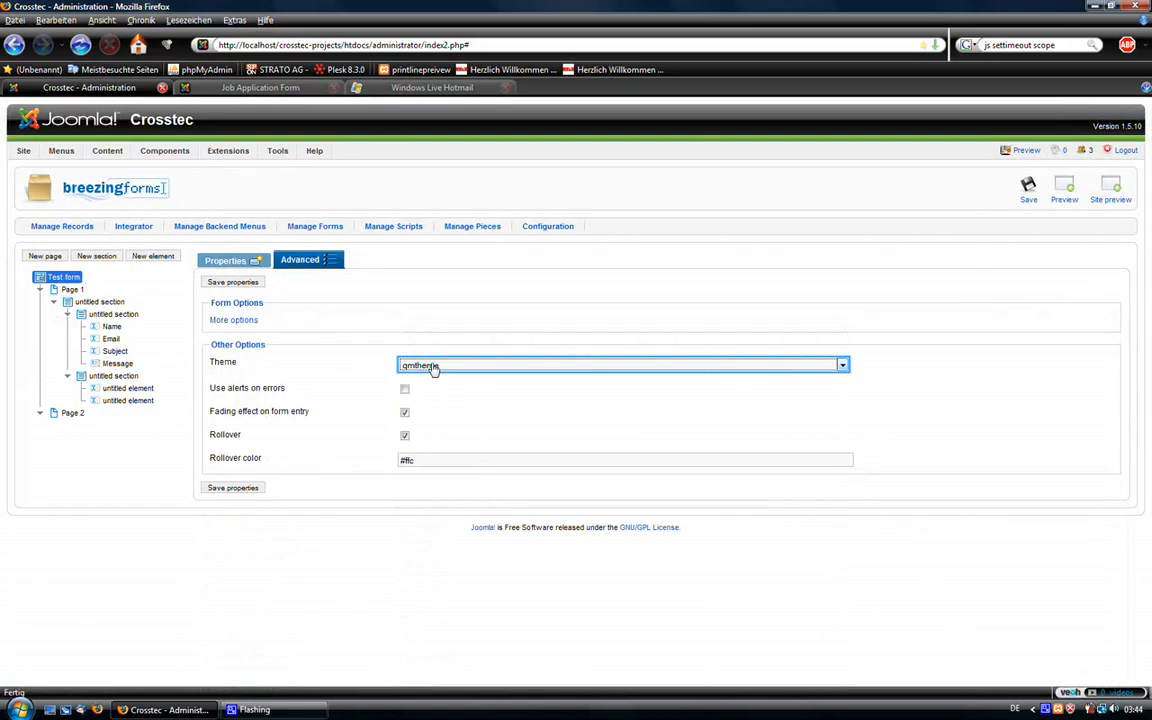
left_click(430, 378)
left_click(218, 488)
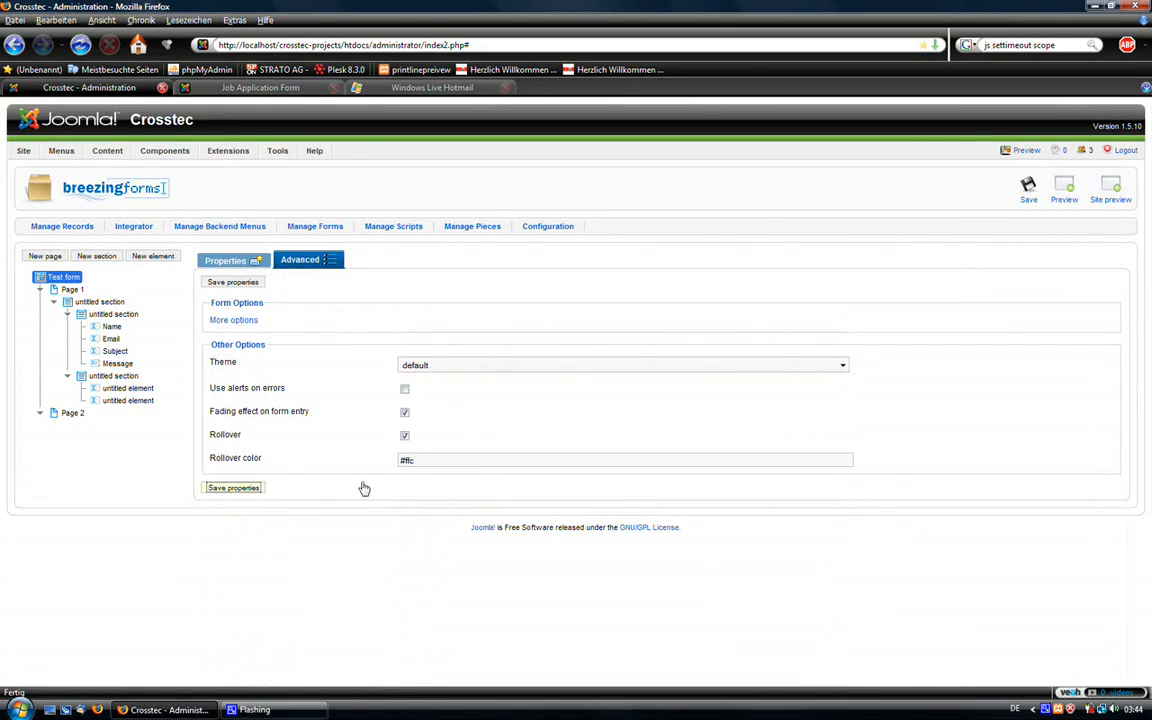
left_click(1028, 190)
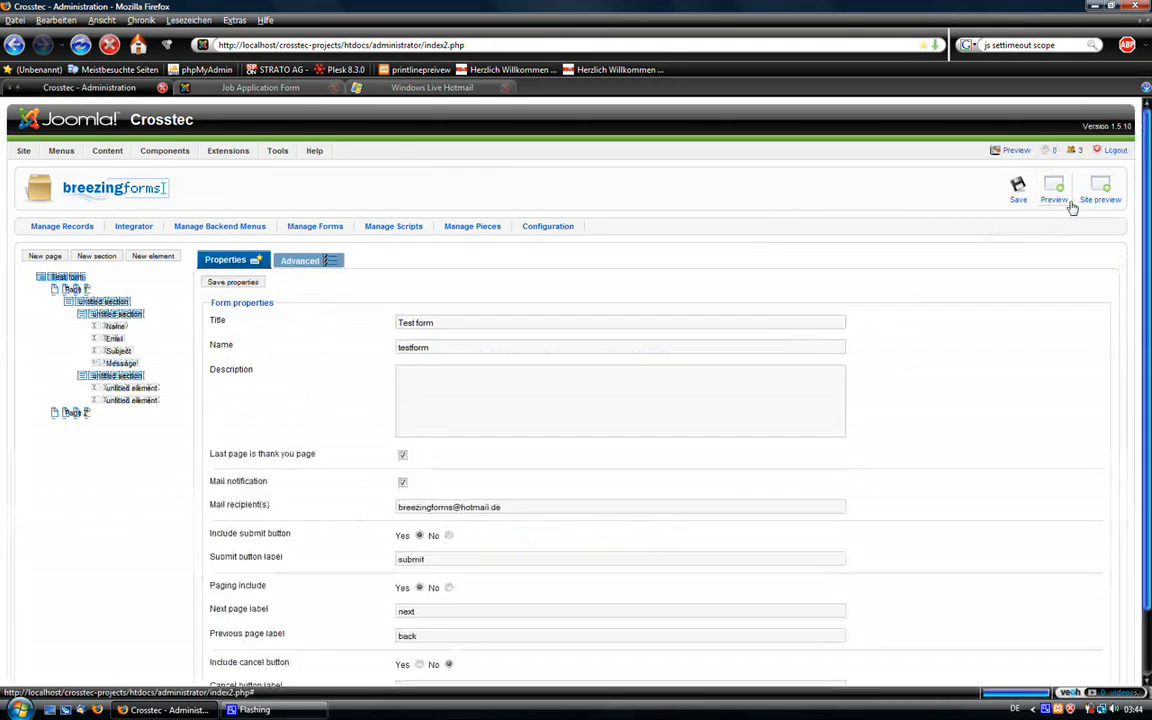
left_click(1056, 197)
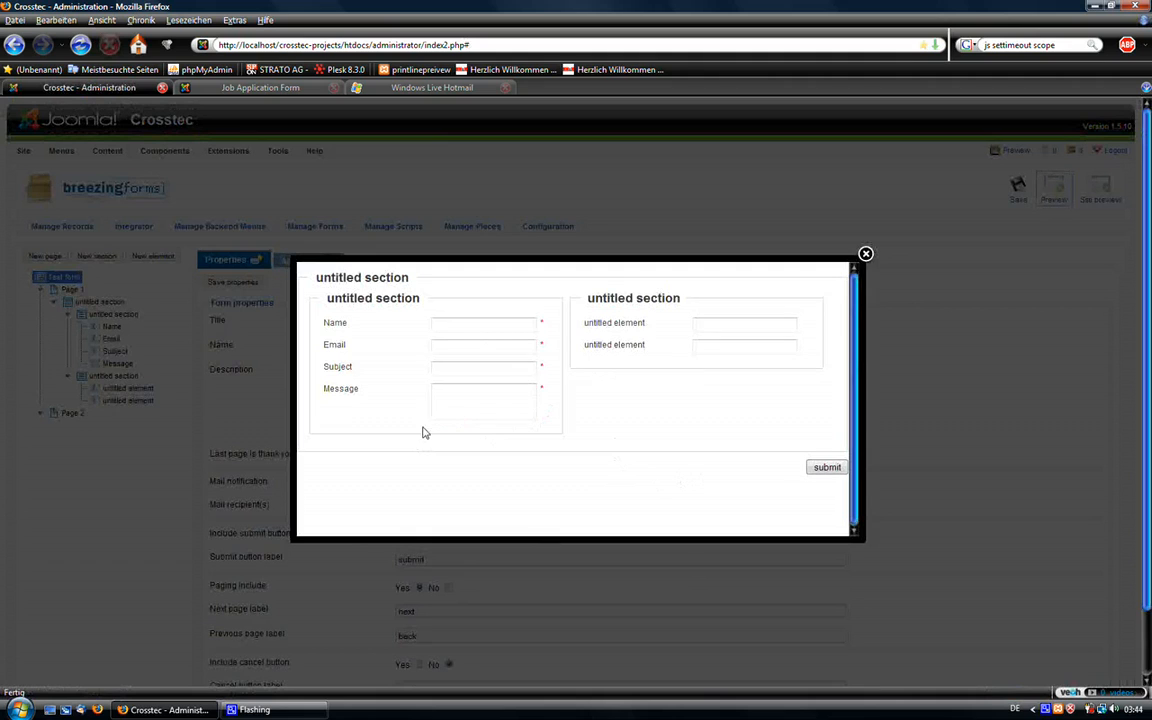
left_click(1010, 242)
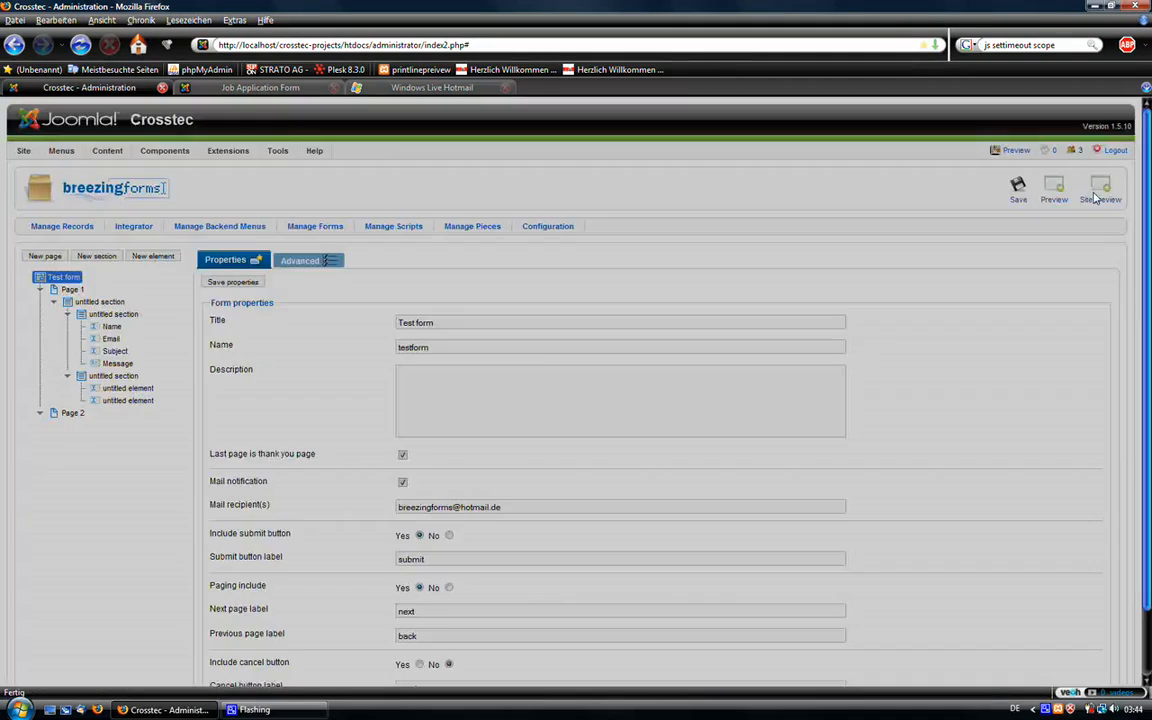
Preview the form within the site template and review its nested sections down to the submit button.
left_click(1100, 188)
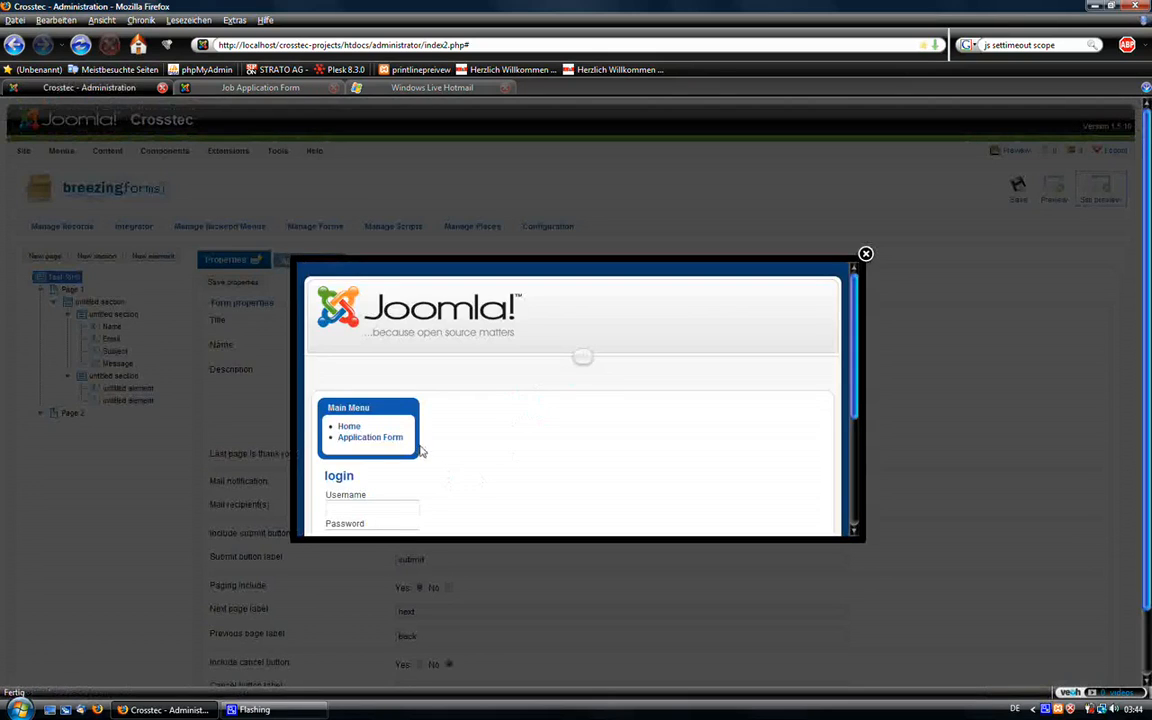
scroll(574, 391, "down", 2)
scroll(575, 391, "down", 1)
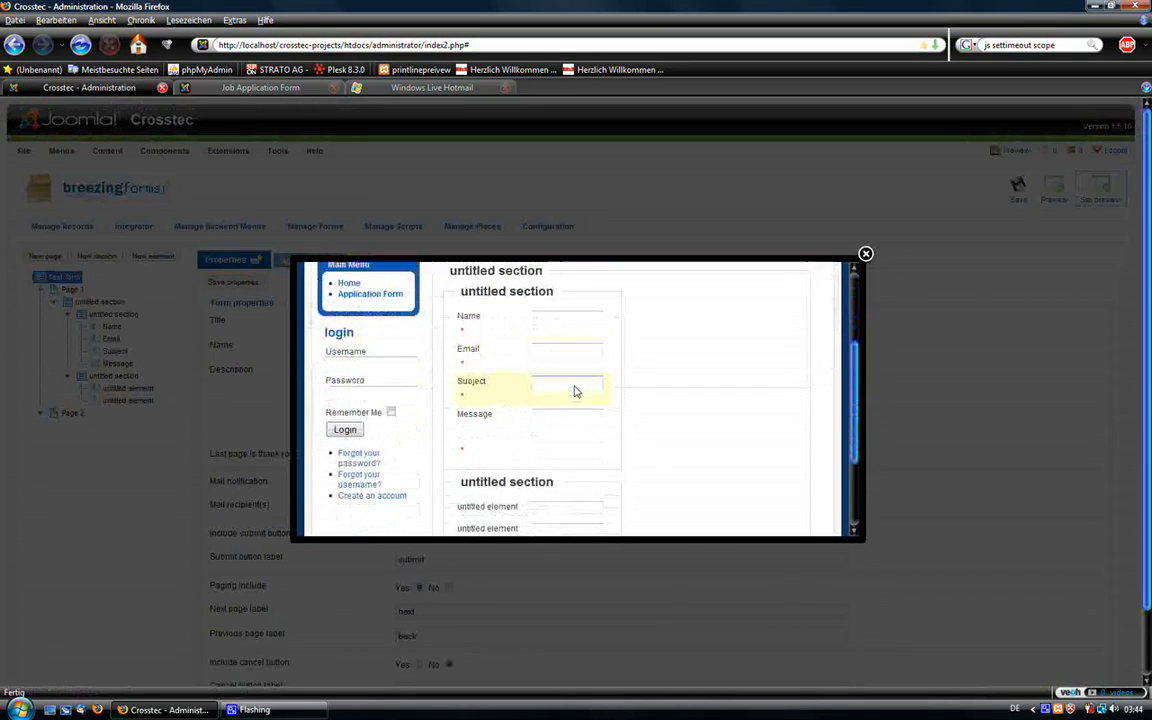
scroll(500, 423, "down", 3)
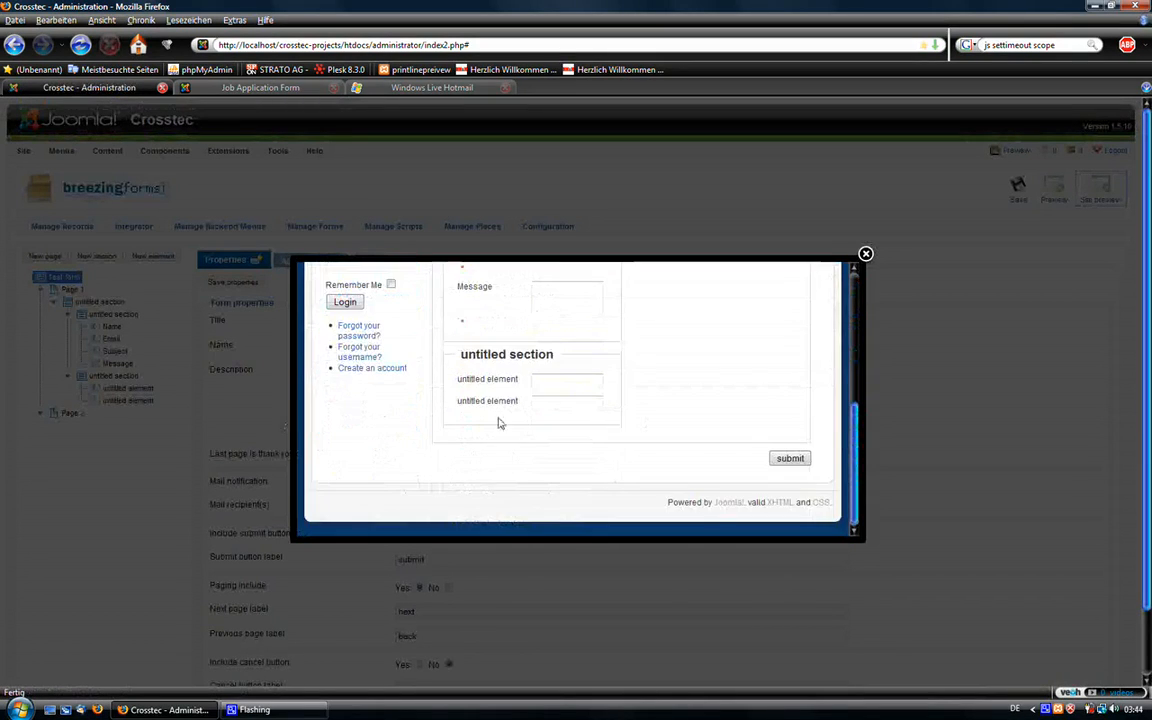
Open the previewed page in its own browser tab to check the section layout, then close it and return to the form editor.
right_click(650, 401)
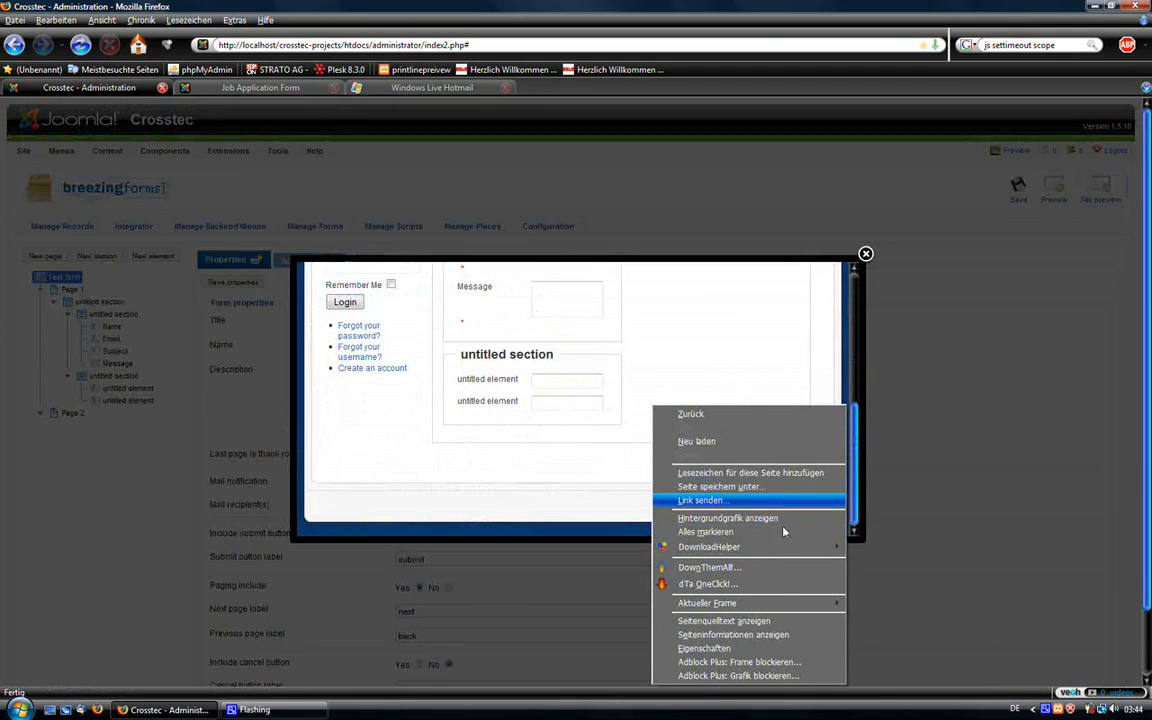
mouse_move(784, 603)
left_click(595, 598)
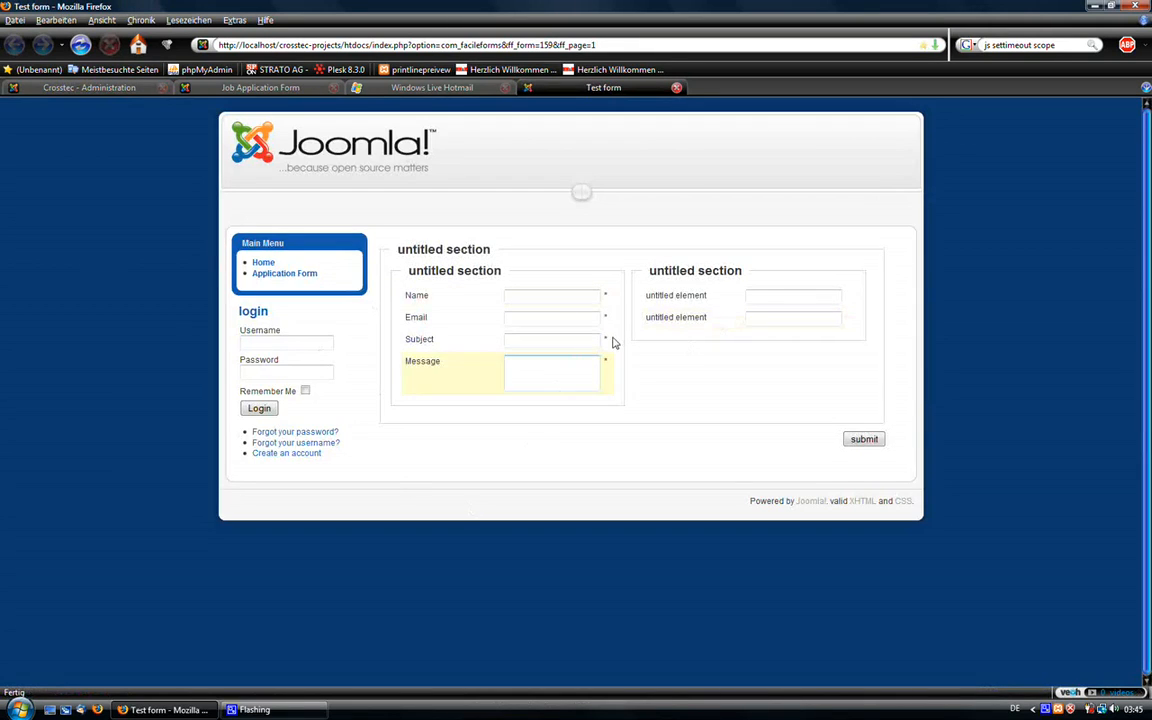
left_click(768, 298)
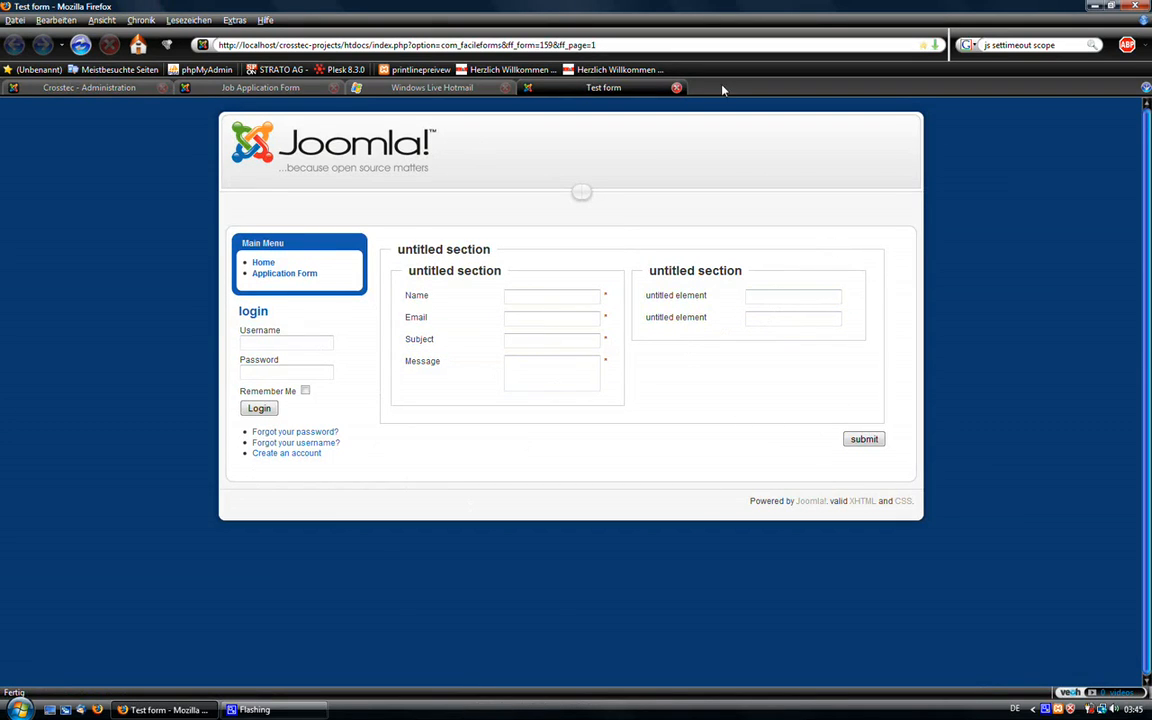
left_click(676, 88)
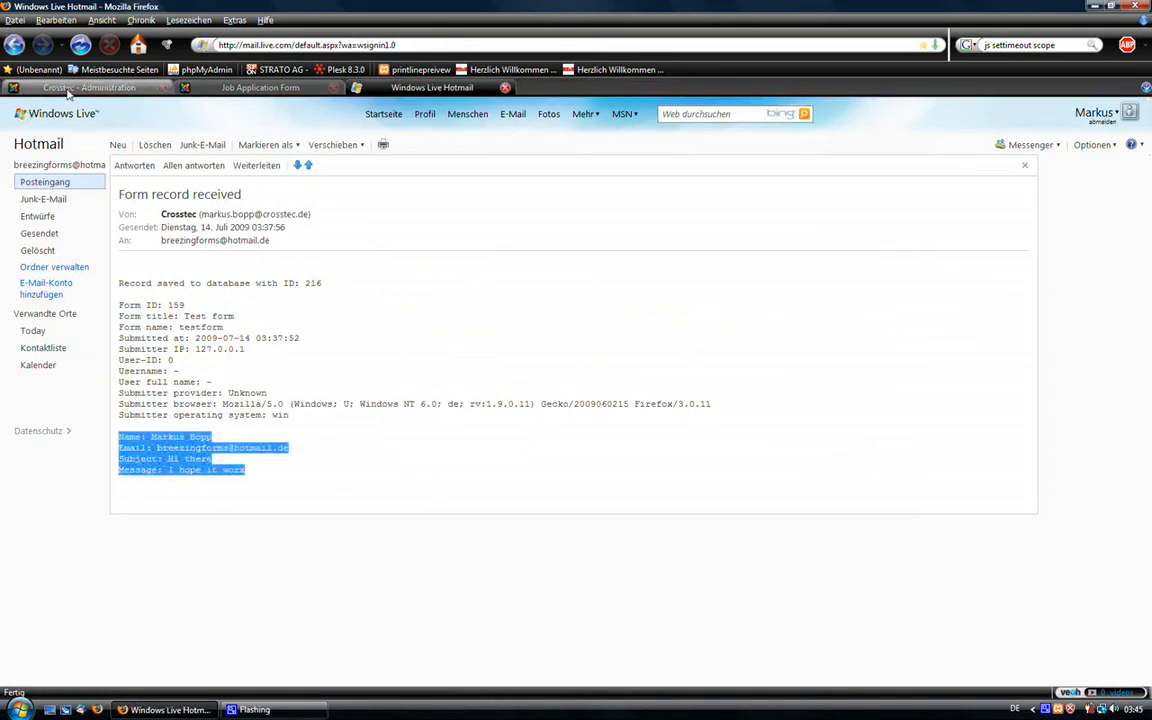
left_click(89, 87)
left_click(124, 538)
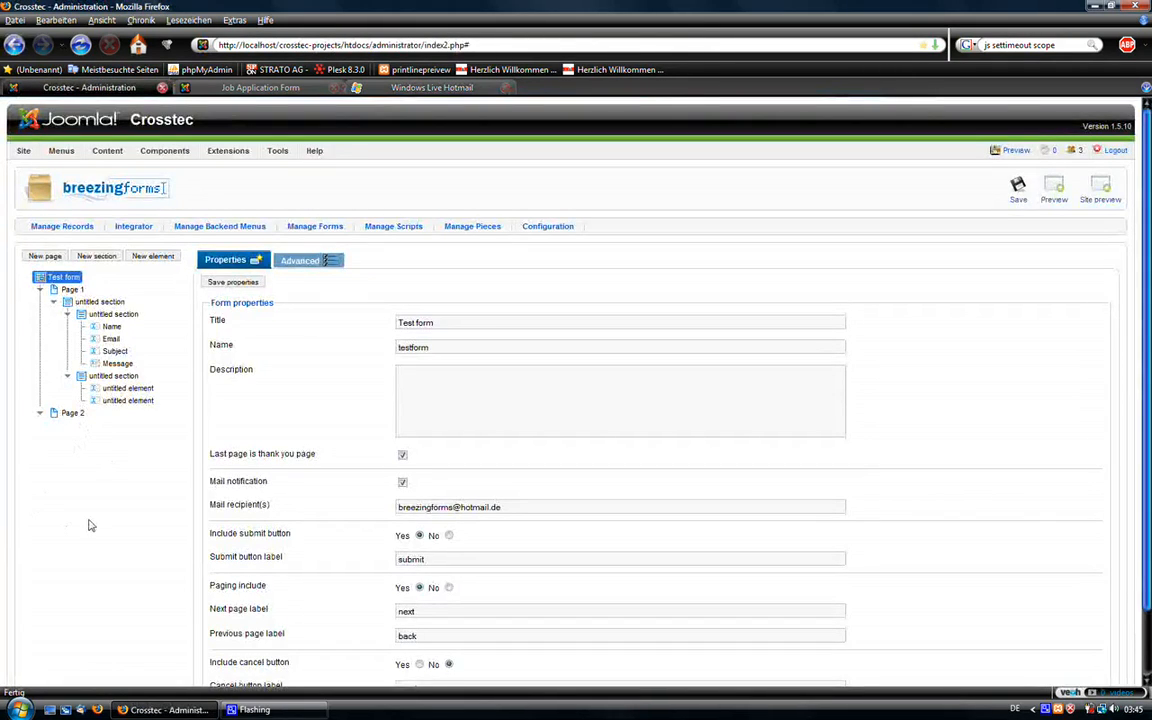
Leave Test form and open the Job Application Form from the list of managed forms.
scroll(105, 517, "down", 2)
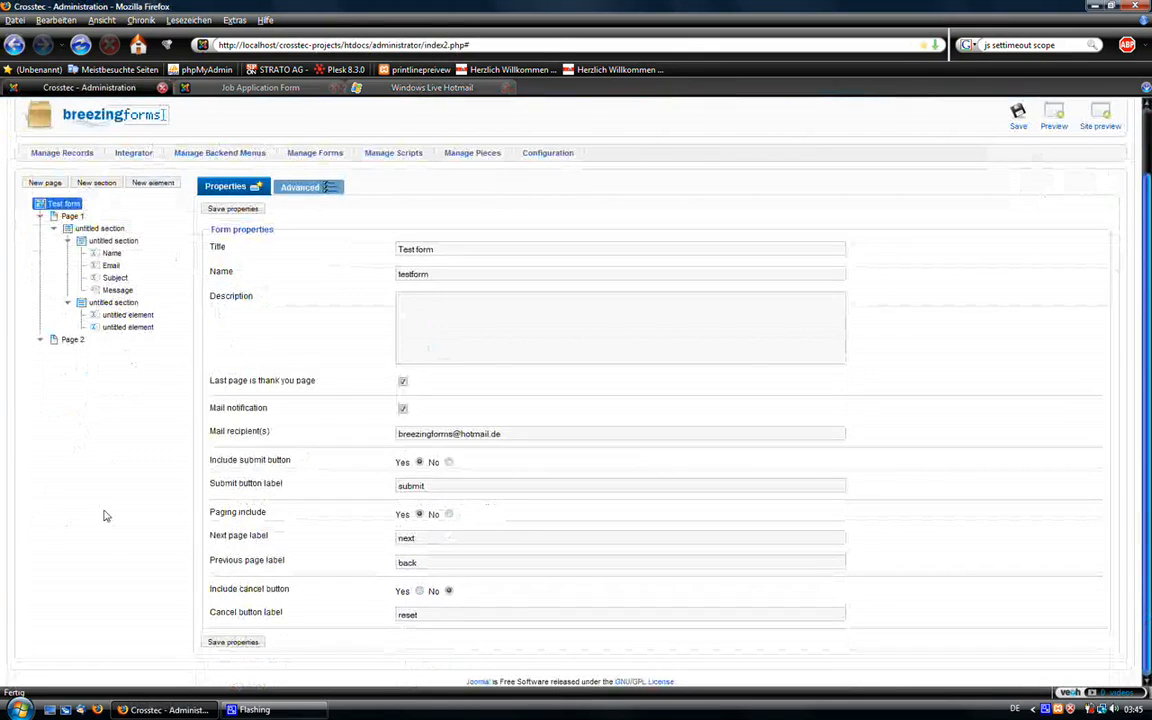
scroll(105, 516, "up", 1)
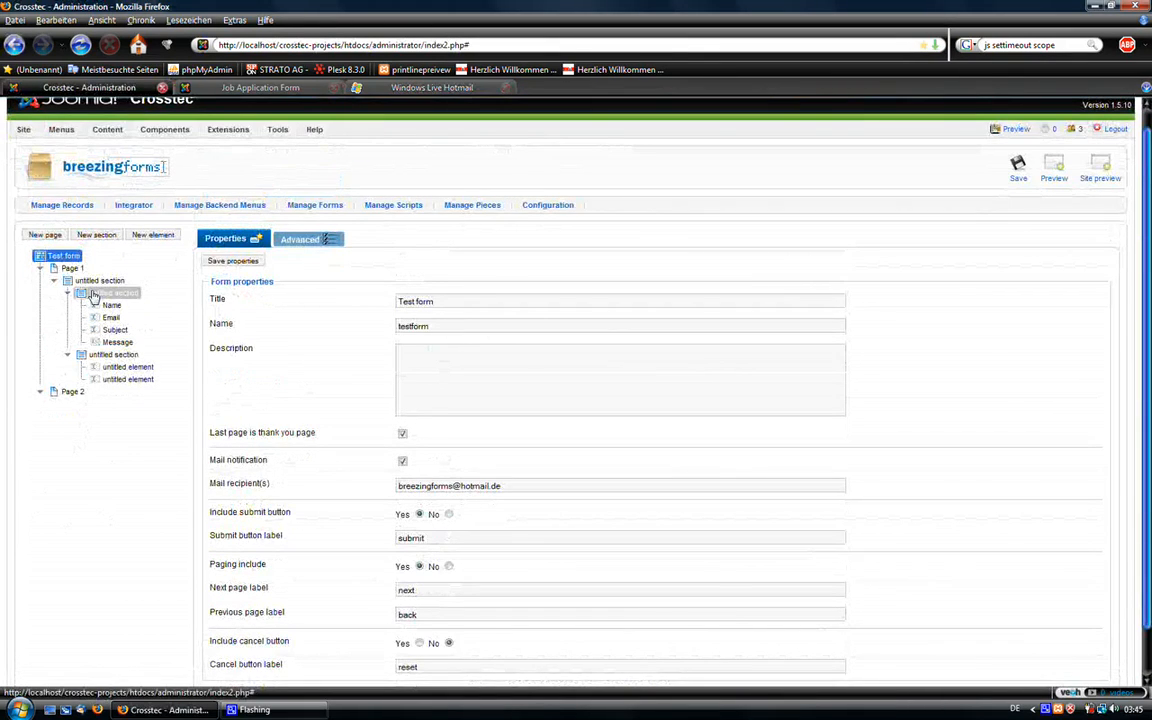
left_click(295, 204)
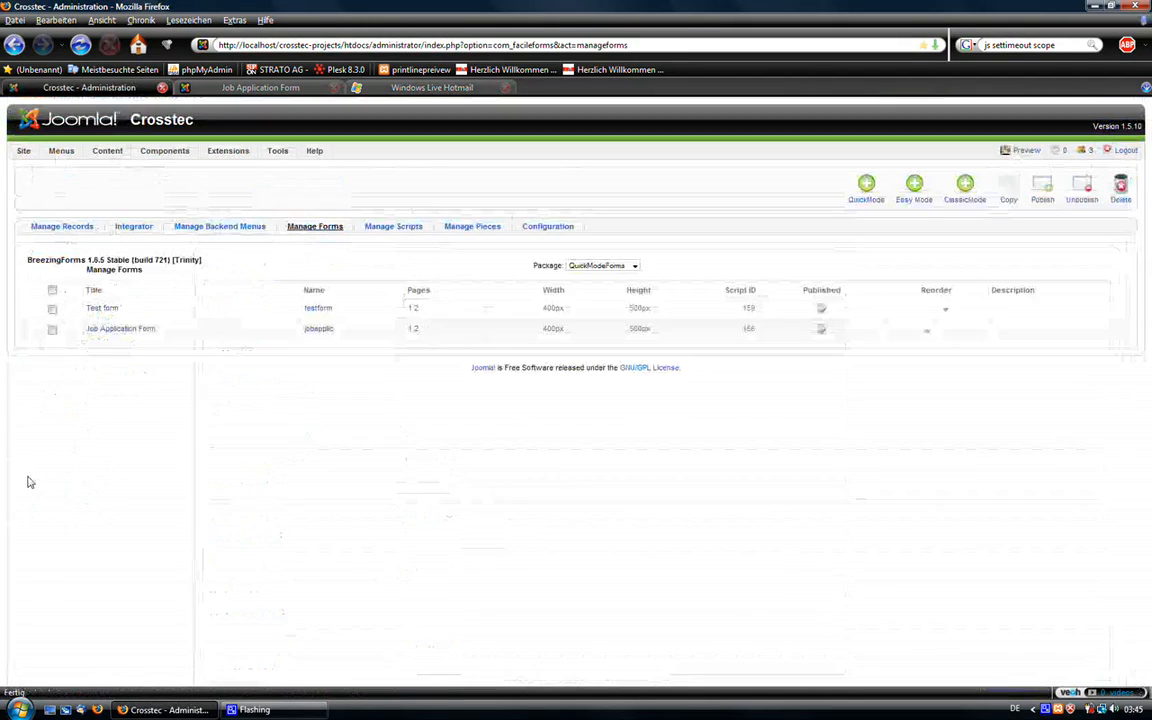
left_click(127, 330)
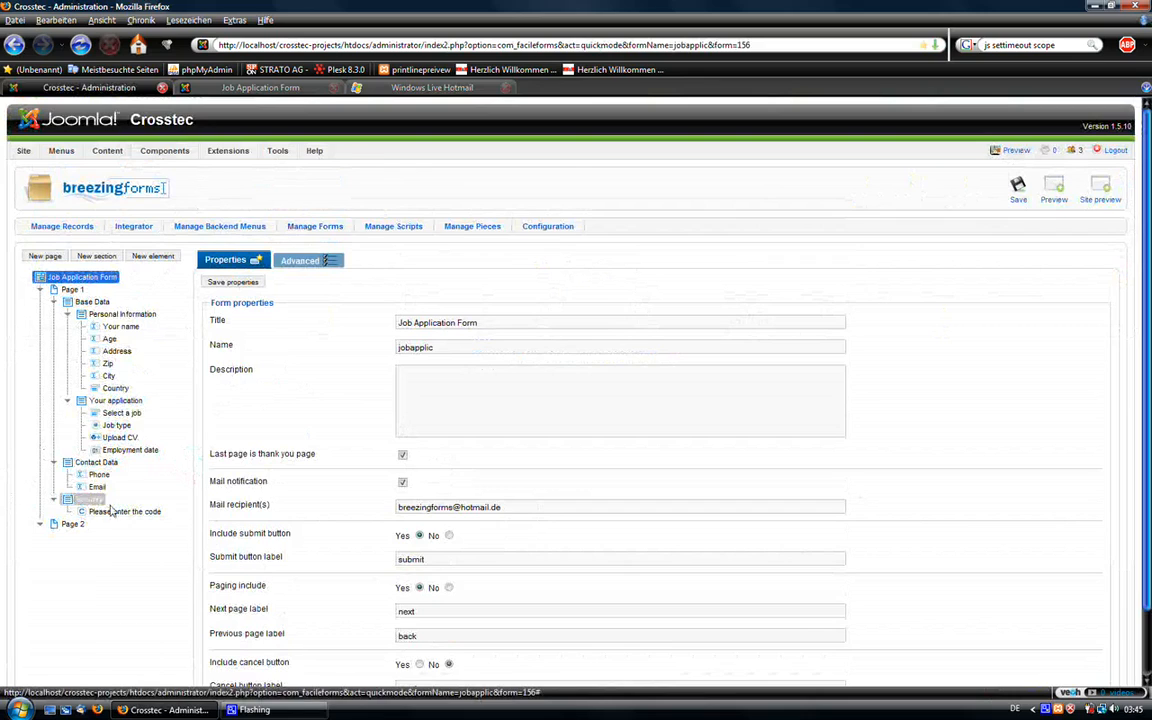
Examine the properties of the Base Data, Personal Information, Contact Data and Security sections and of the first personal text fields.
scroll(44, 512, "down", 1)
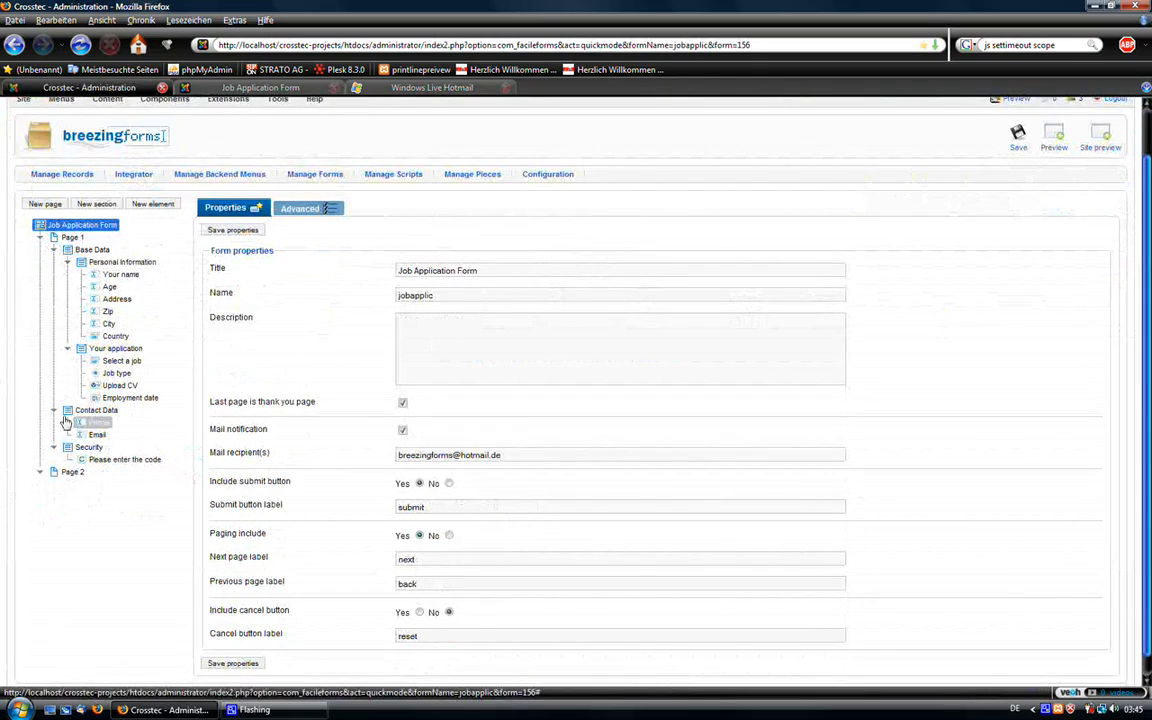
left_click(91, 249)
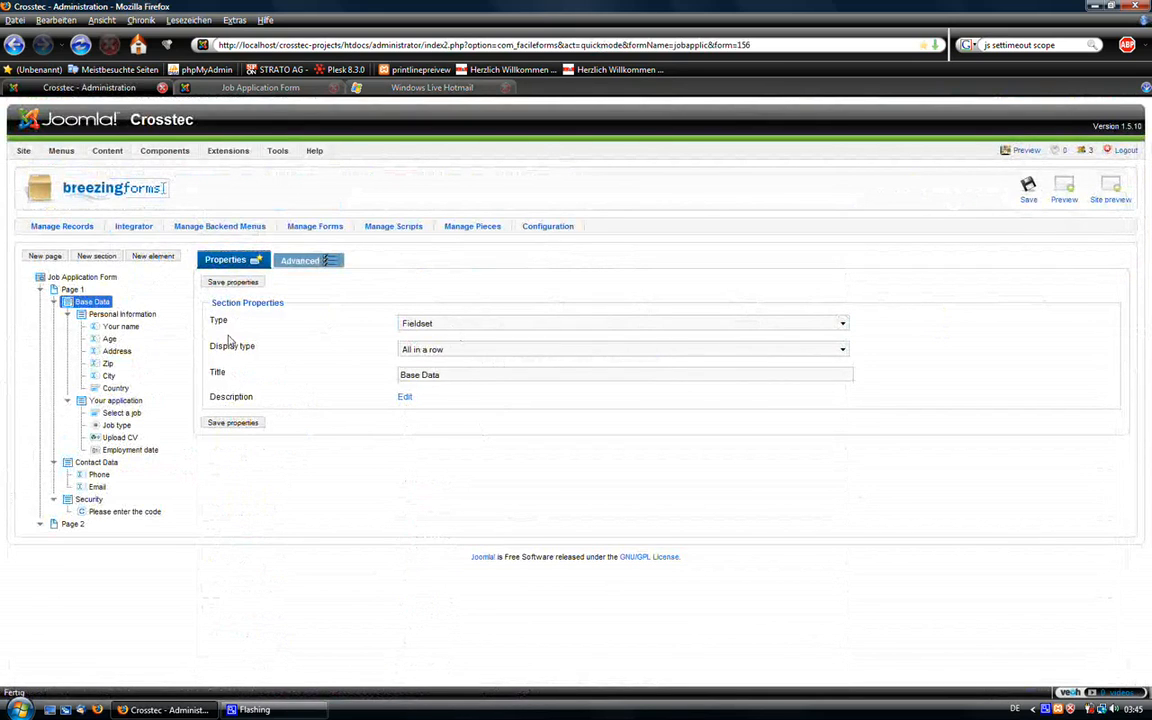
left_click(120, 316)
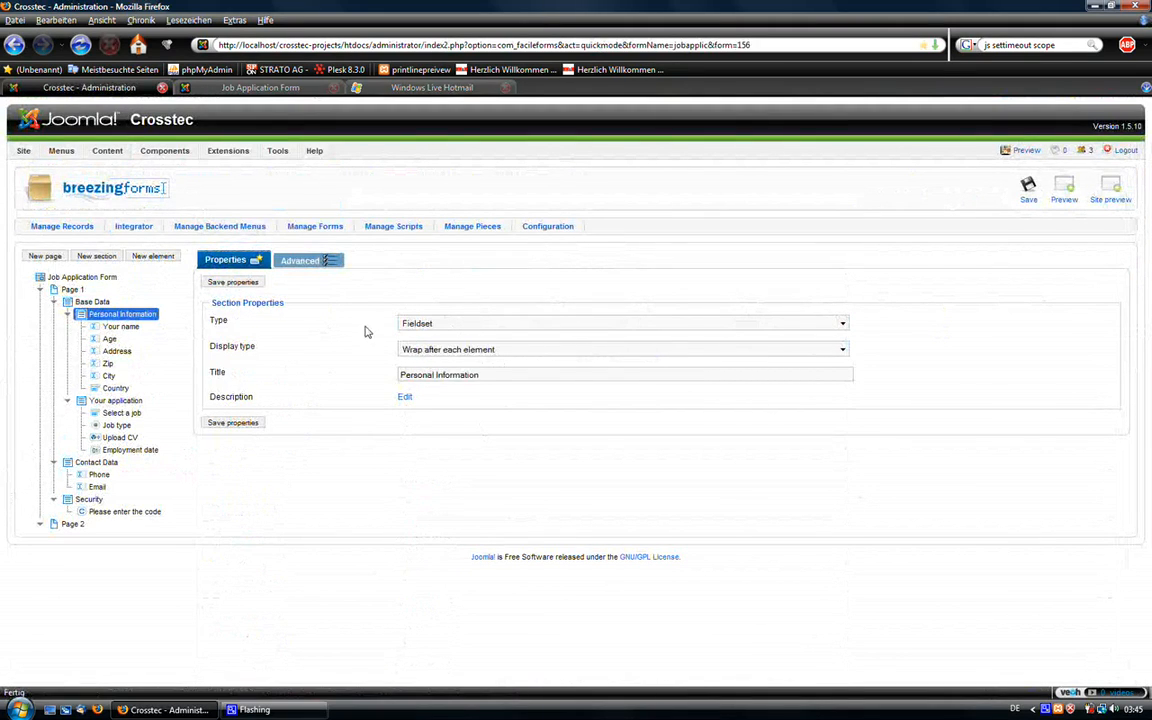
left_click(112, 327)
left_click(109, 340)
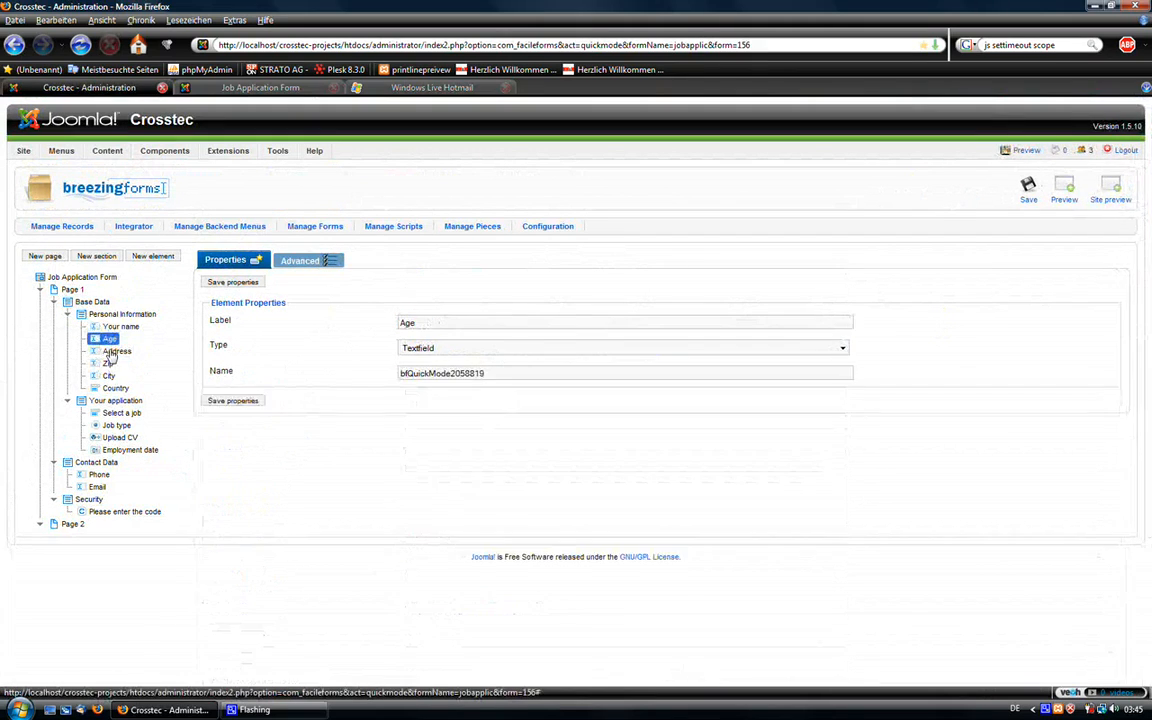
left_click(112, 352)
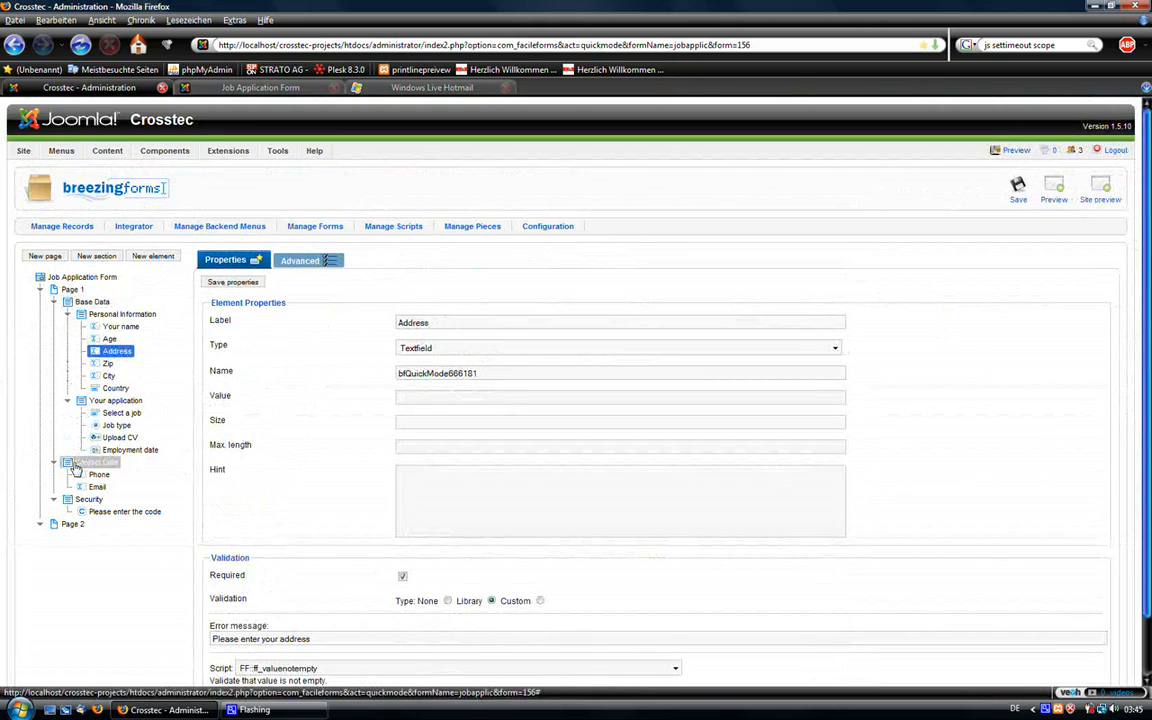
left_click(76, 468)
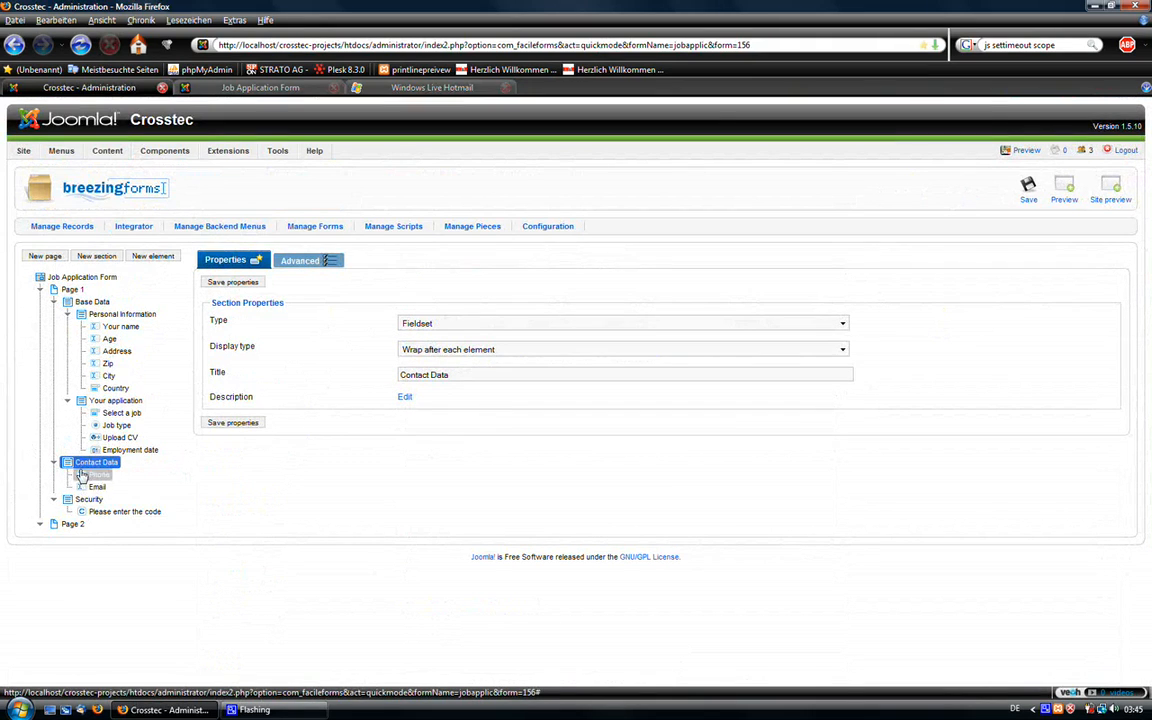
left_click(72, 500)
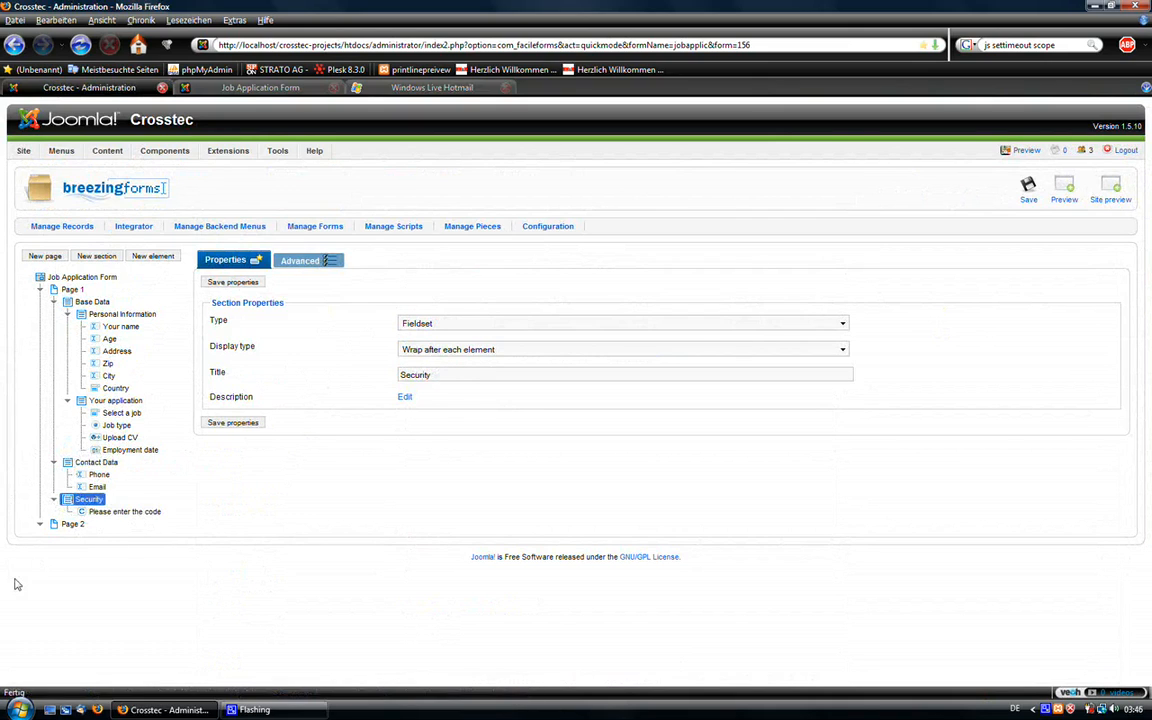
Add a third page and a new Textfield element to the Job Application Form, place the element under Page 2, and save the form.
left_click(52, 278)
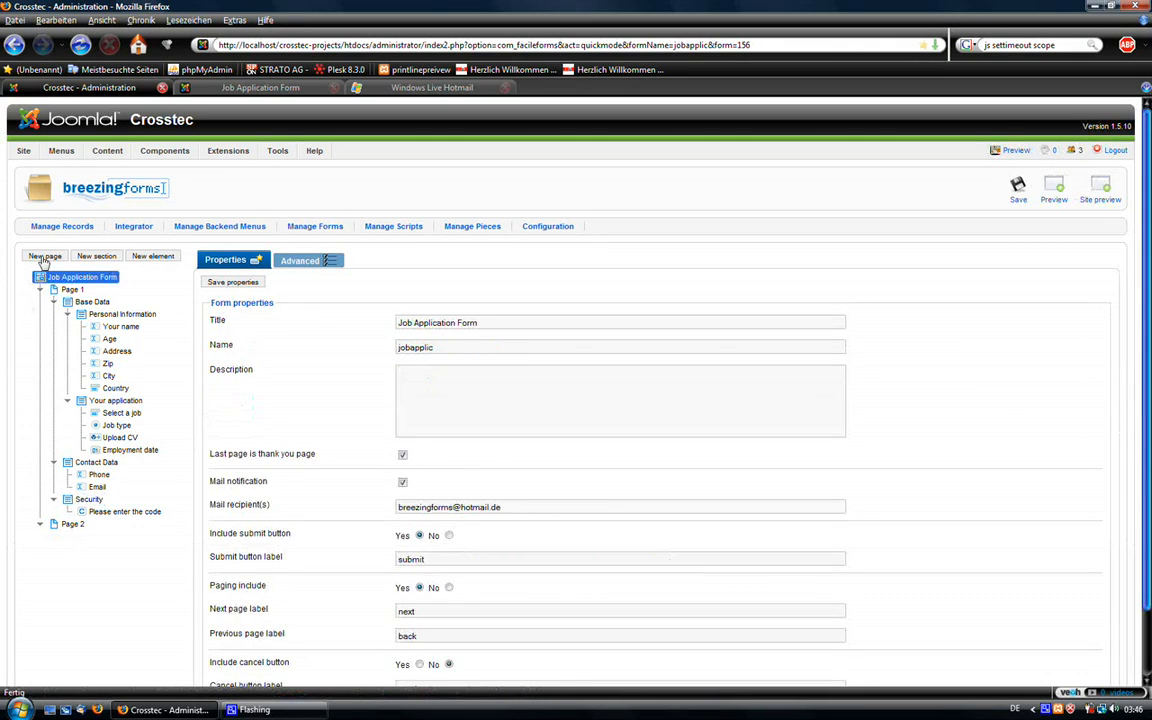
left_click(44, 257)
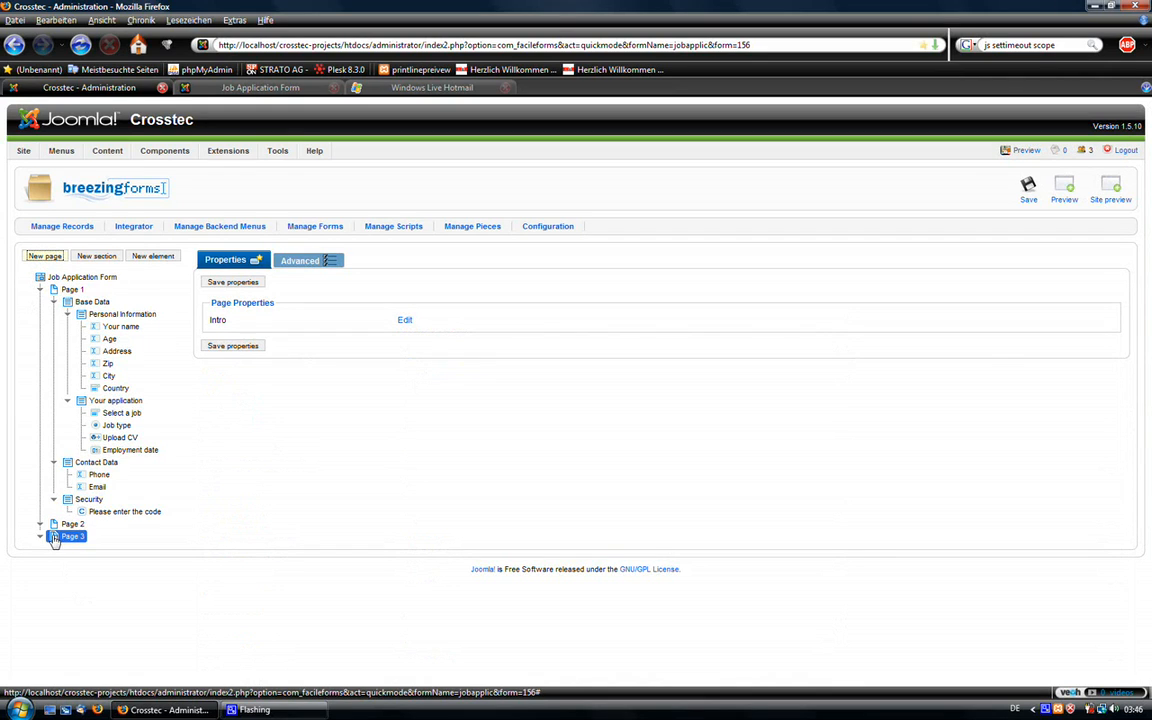
left_click(145, 258)
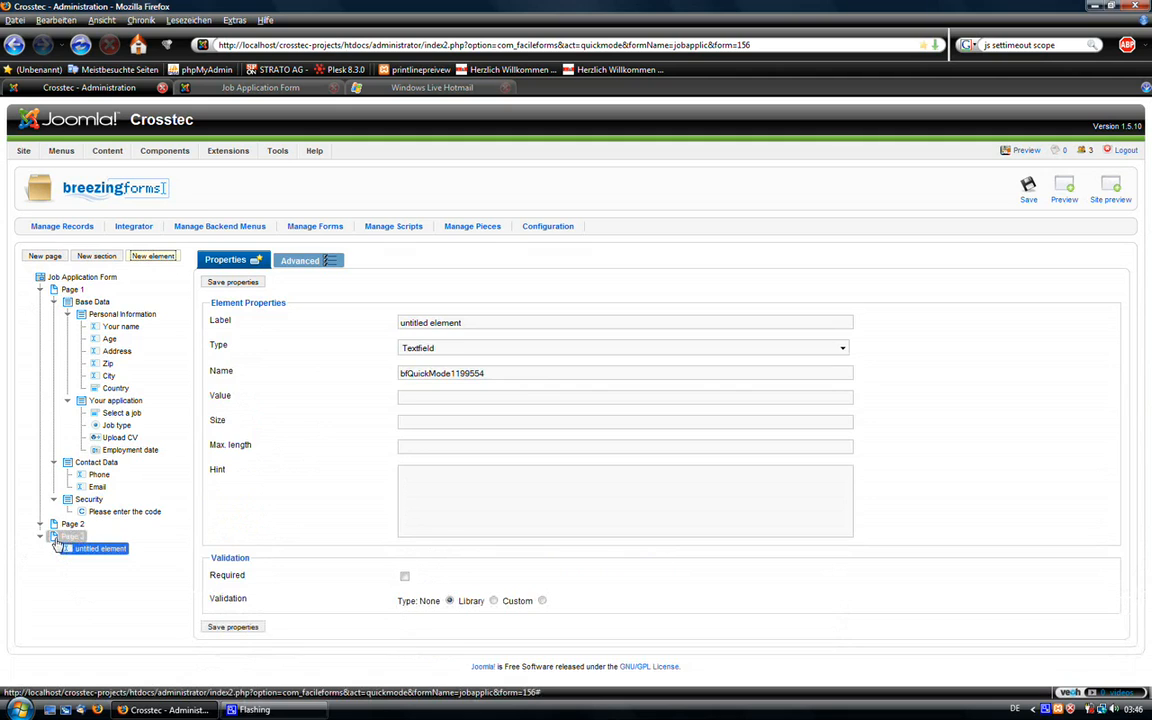
left_click_drag(65, 538, 64, 532)
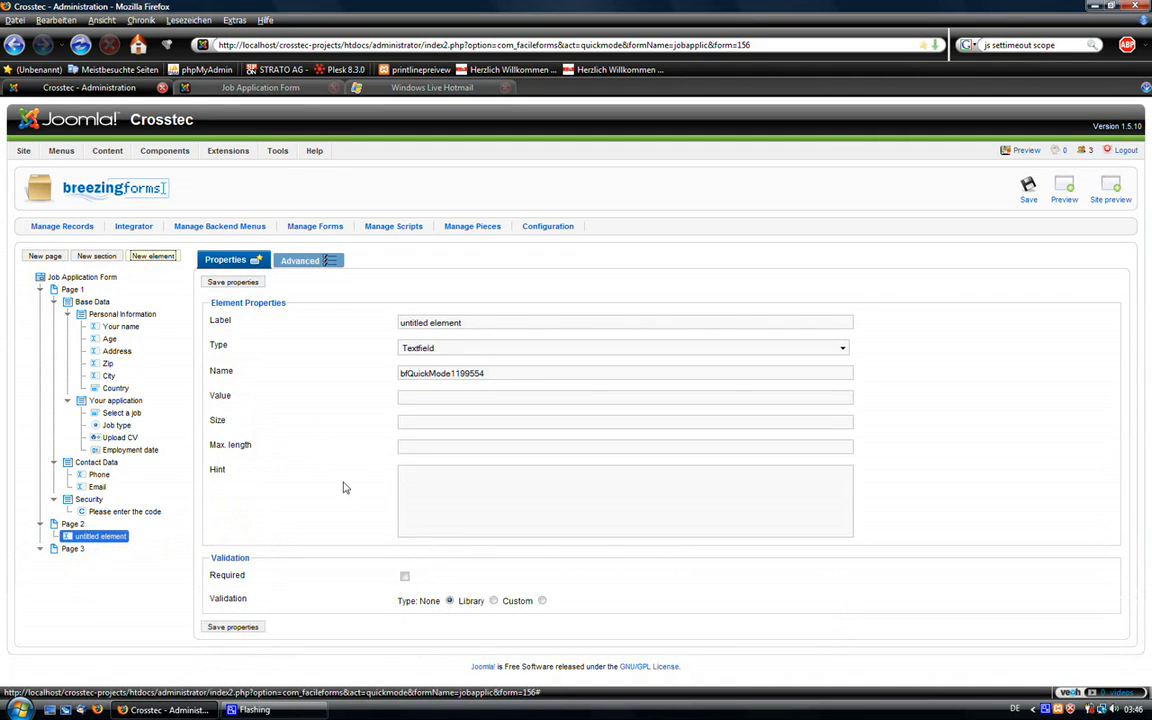
left_click(62, 550)
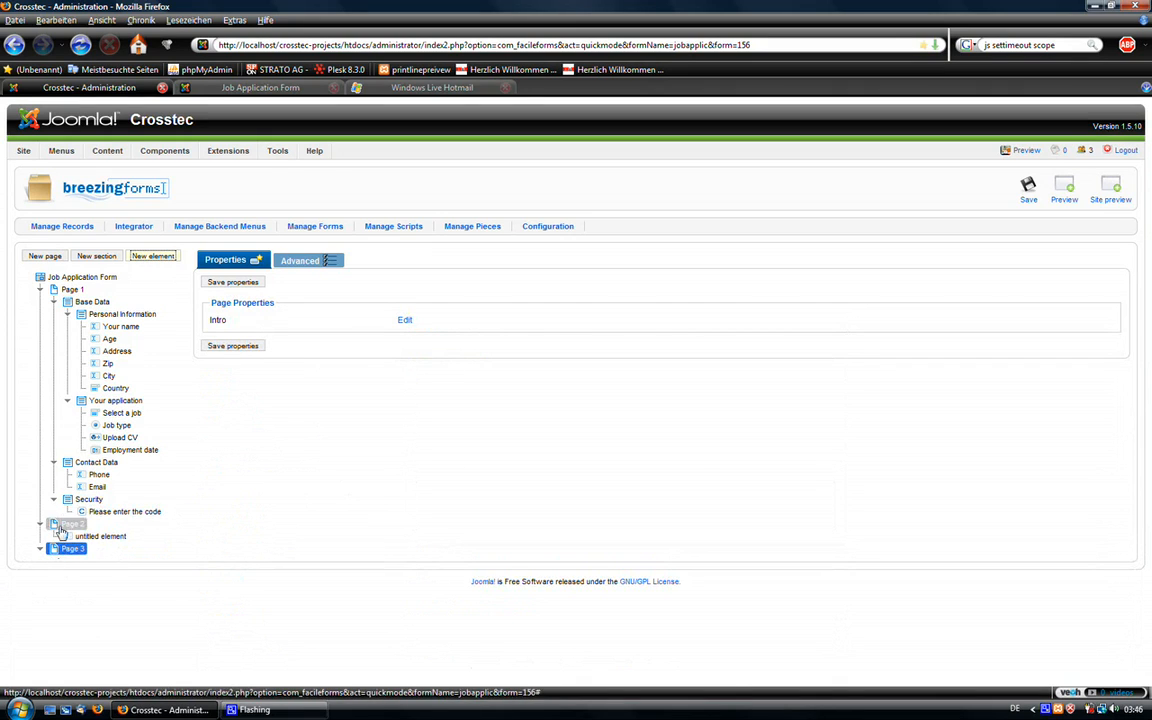
left_click(1027, 192)
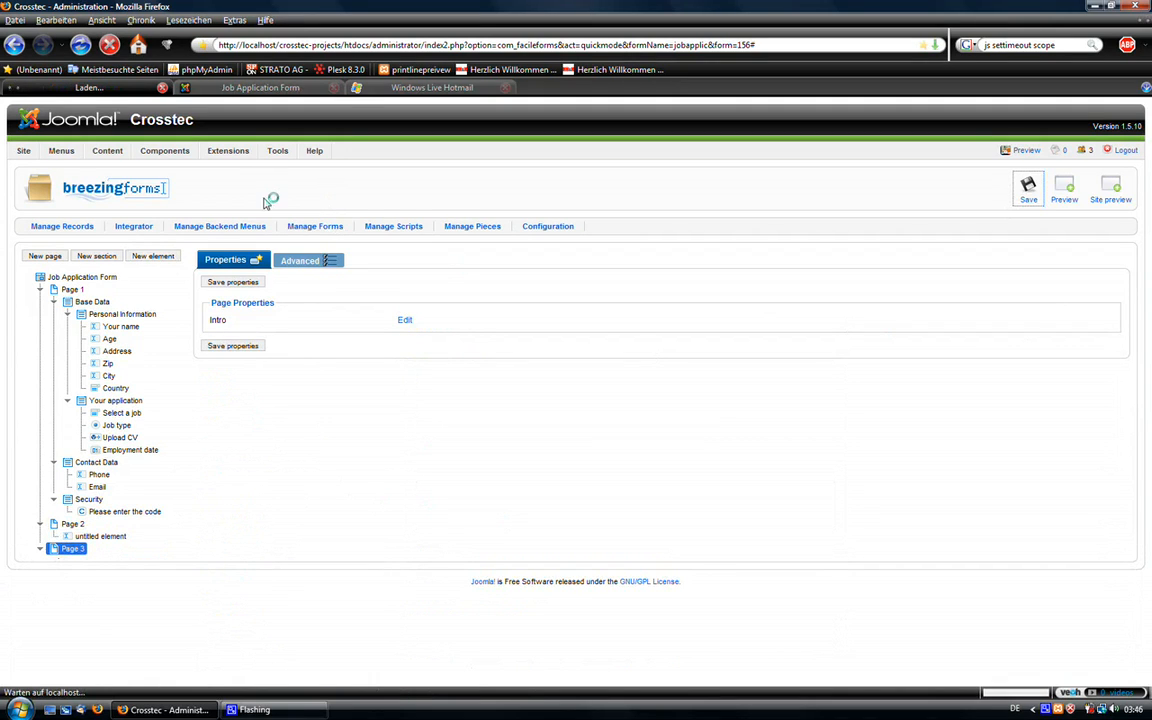
Switch to the Job Application Form on the site, reload it, and try to advance to the next page with the required fields empty.
left_click(252, 88)
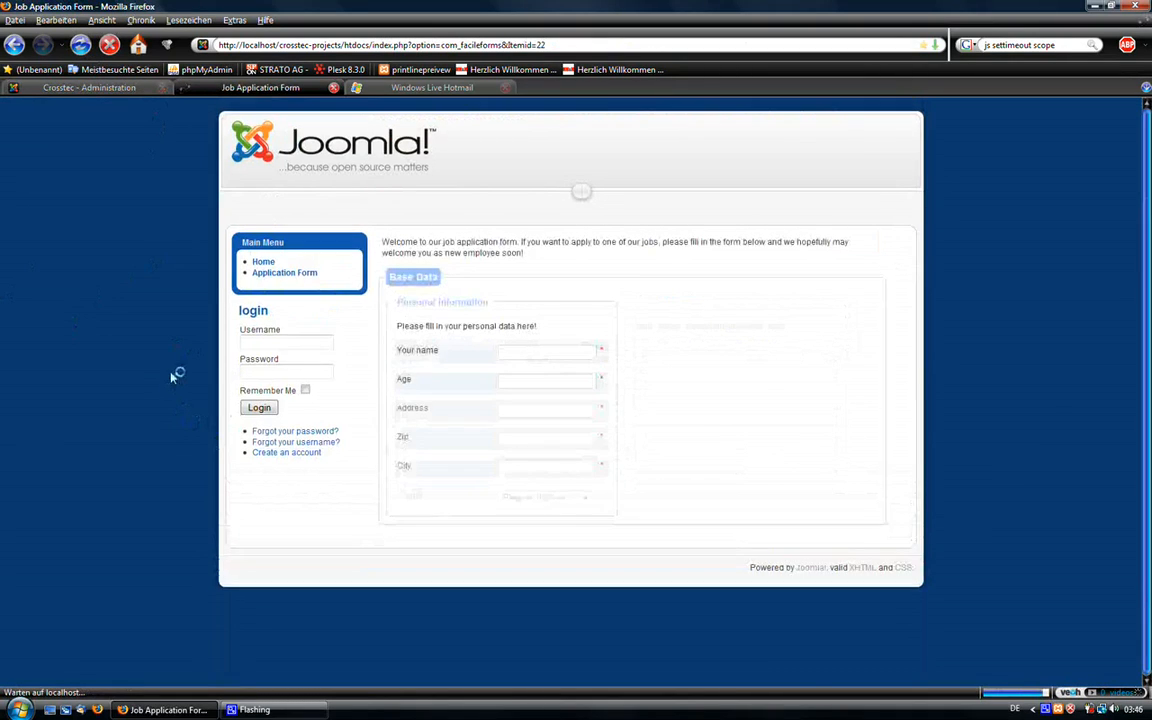
scroll(175, 377, "down", 2)
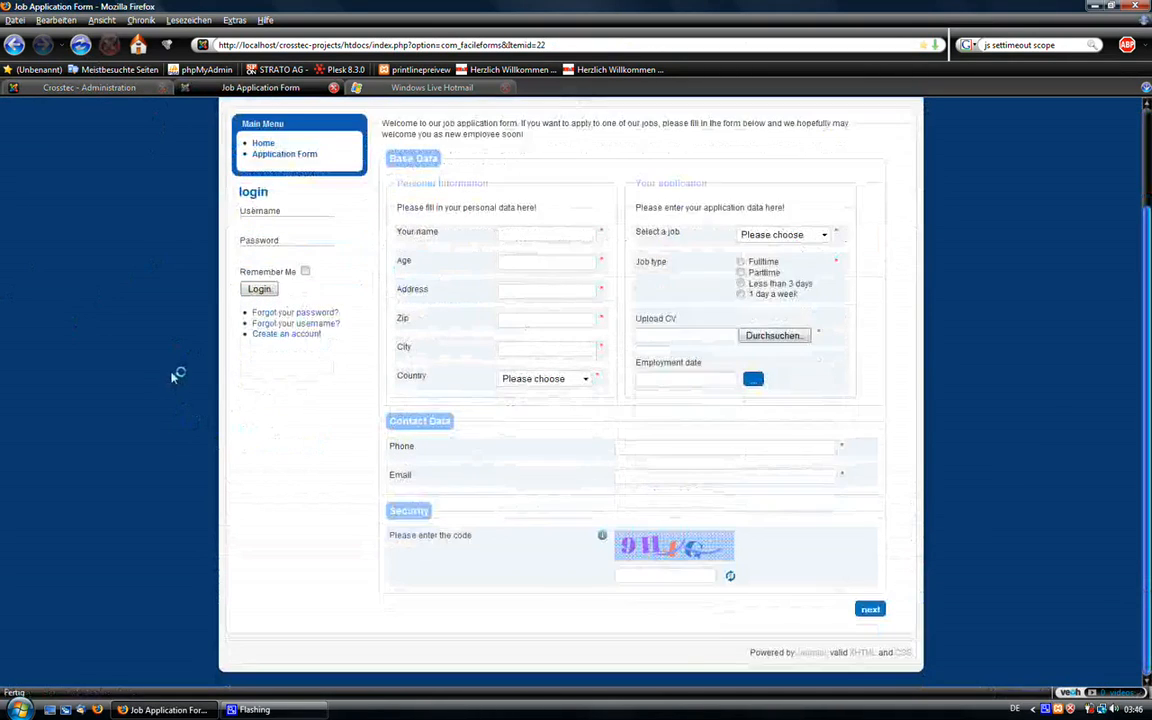
left_click(868, 610)
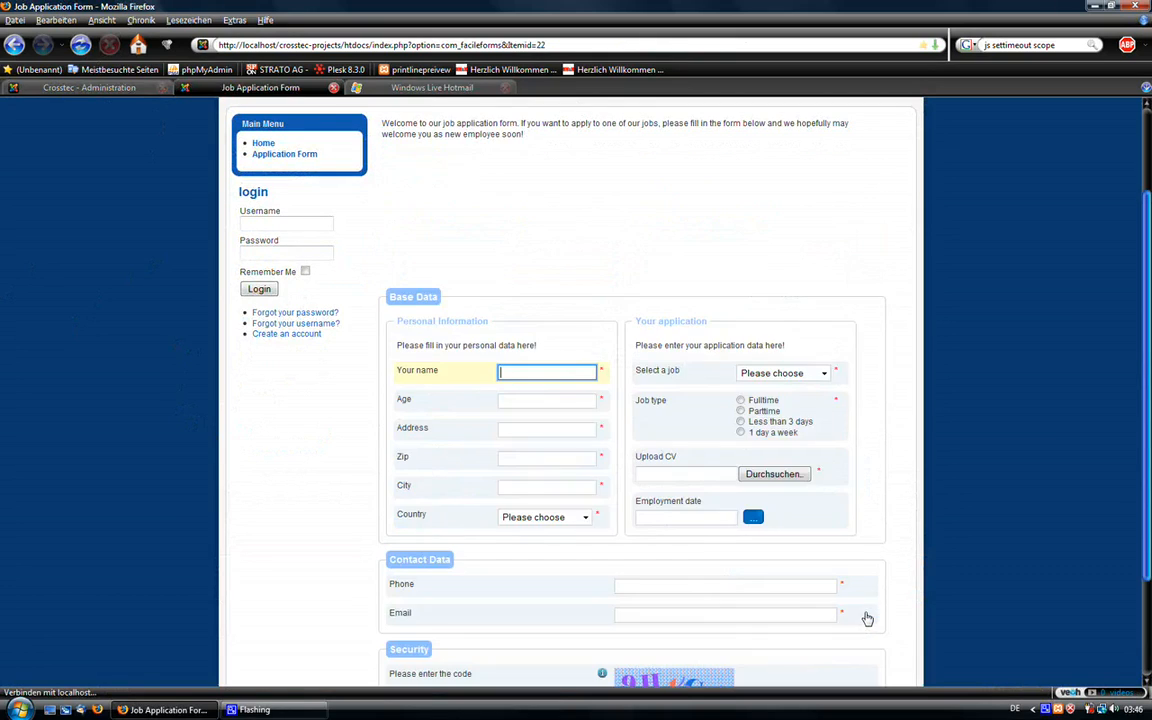
Fill in Personal Information with a dummy name and address, age 2343, zip sdfsdf, city sdfsdfsdf and country USA.
scroll(700, 533, "down", 1)
scroll(740, 532, "down", 1)
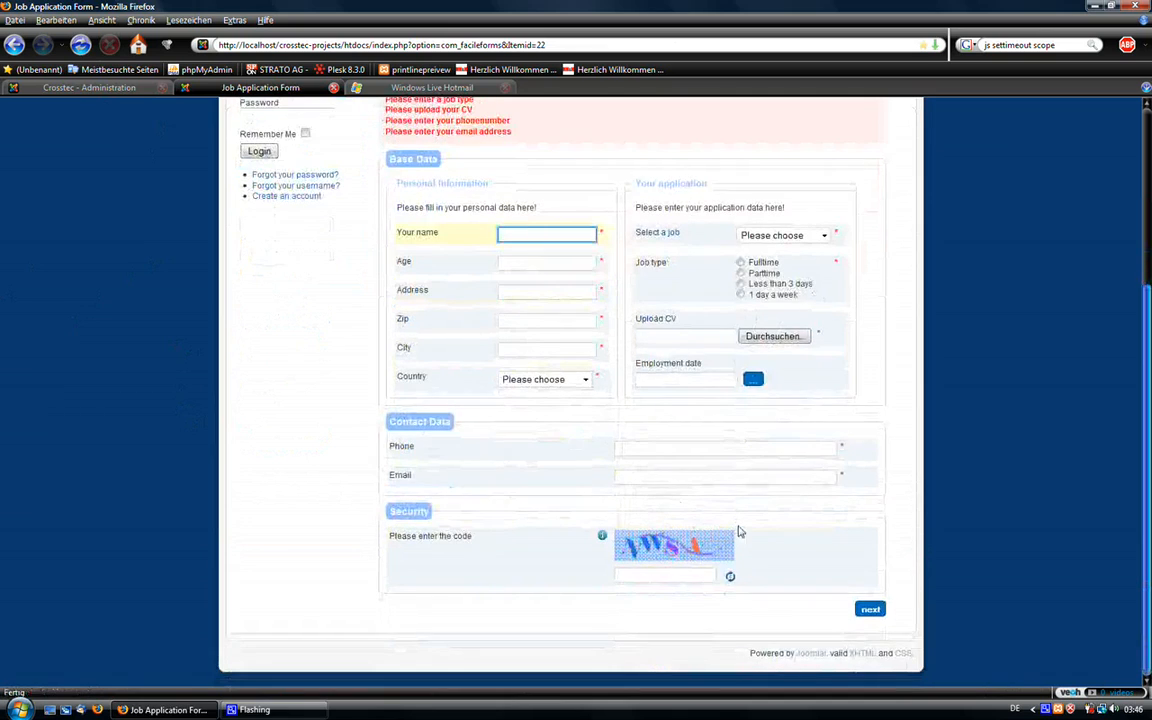
key("Tab")
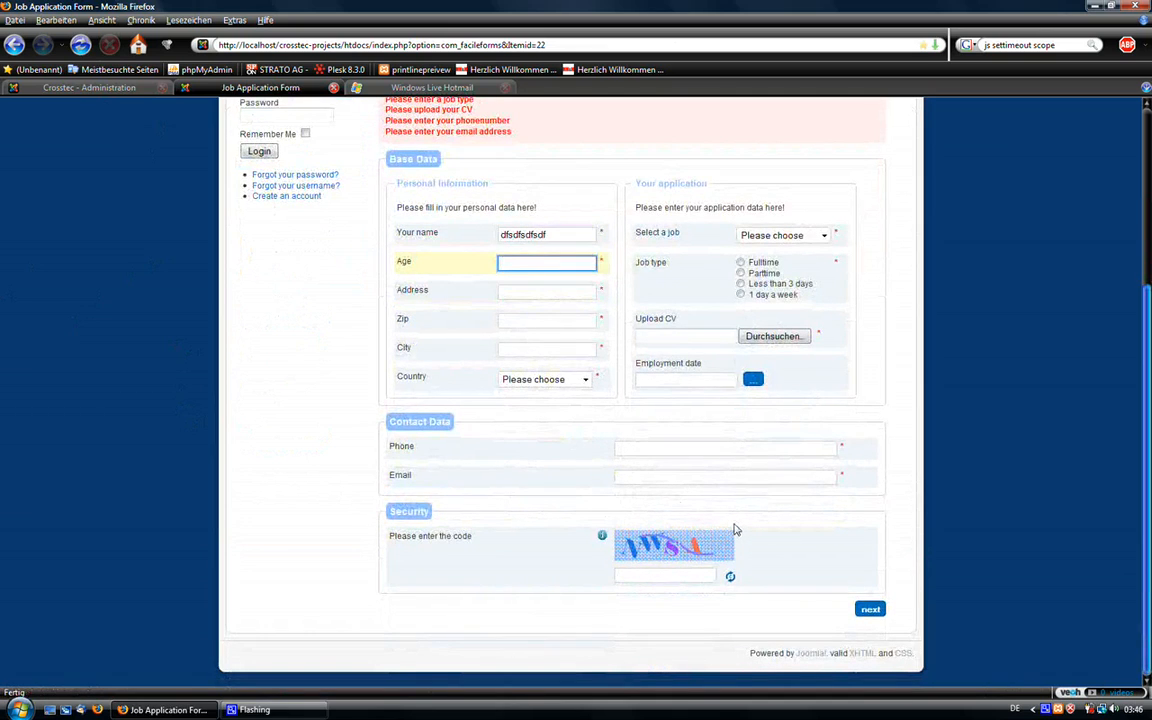
key("Tab")
type("dfsfsdf")
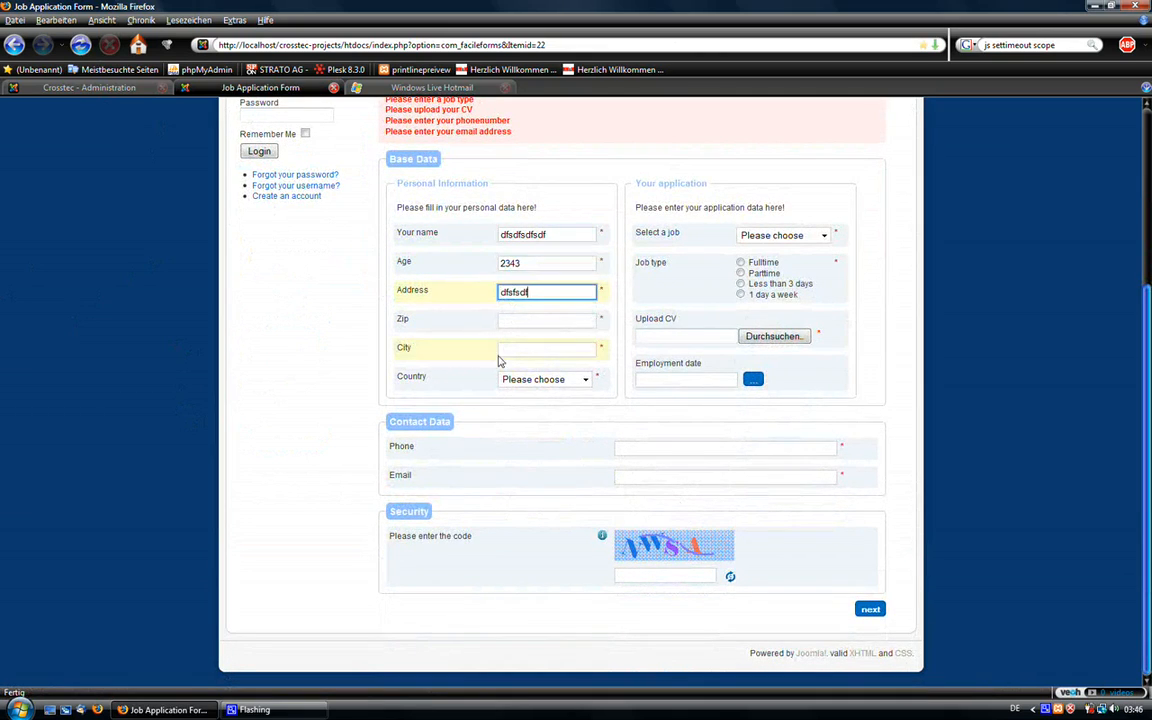
key("Tab")
type("sdfsdf")
key("Tab")
type("sdfsdfsdf")
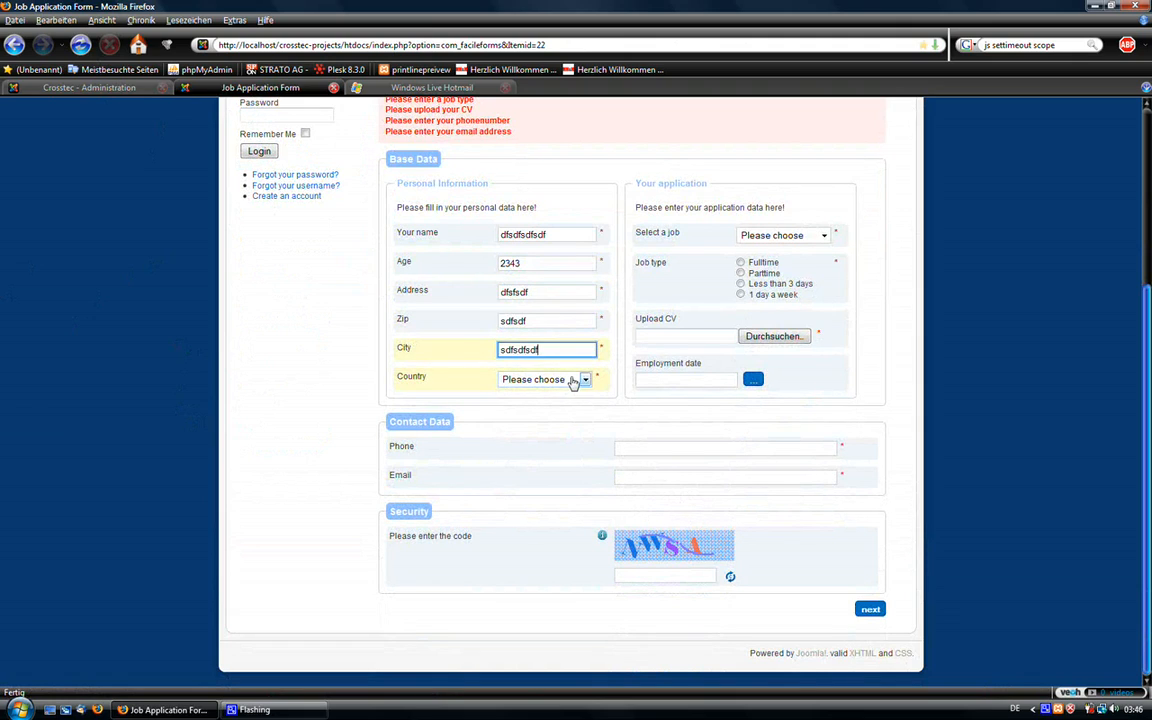
left_click(576, 380)
left_click(548, 406)
Select the Sales Manager job with job type Fulltime and set the employment date to 2009-07-07.
left_click(770, 236)
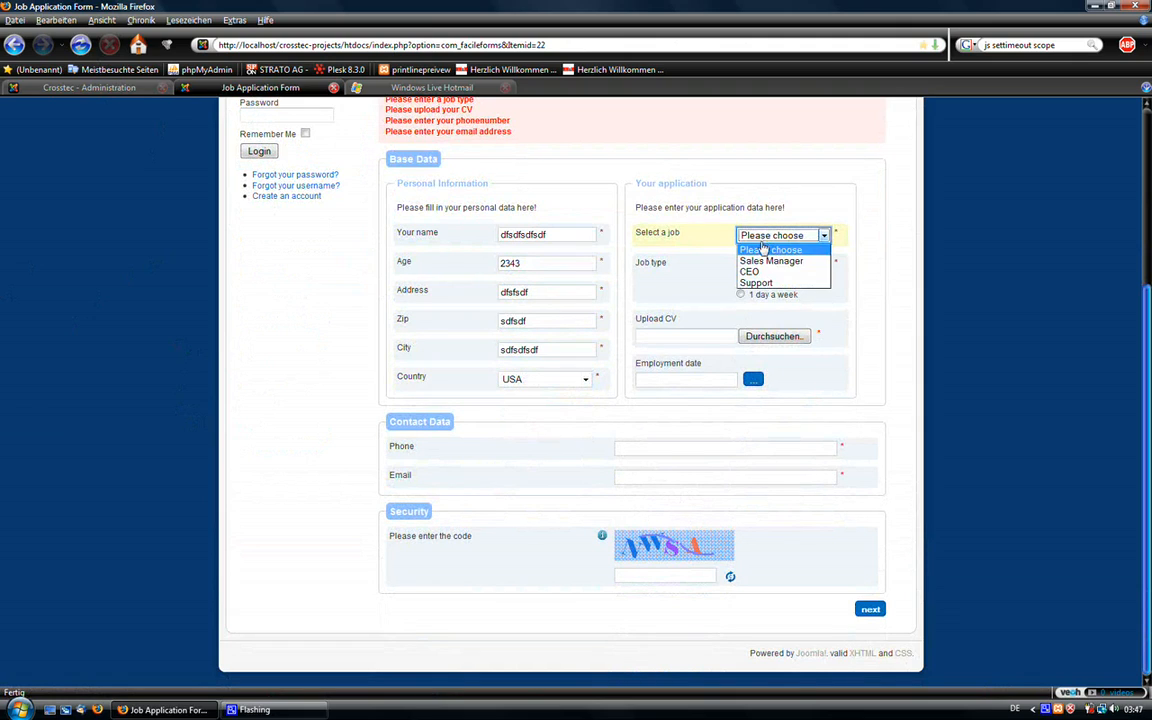
left_click(742, 261)
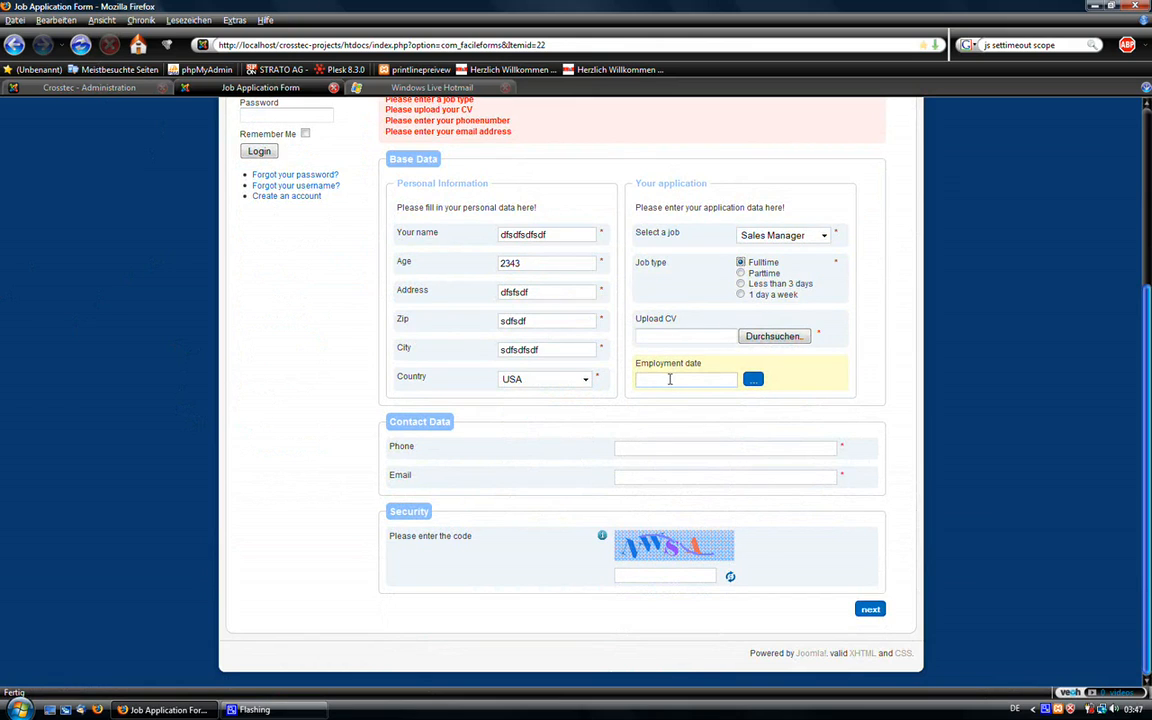
left_click(753, 379)
left_click(688, 450)
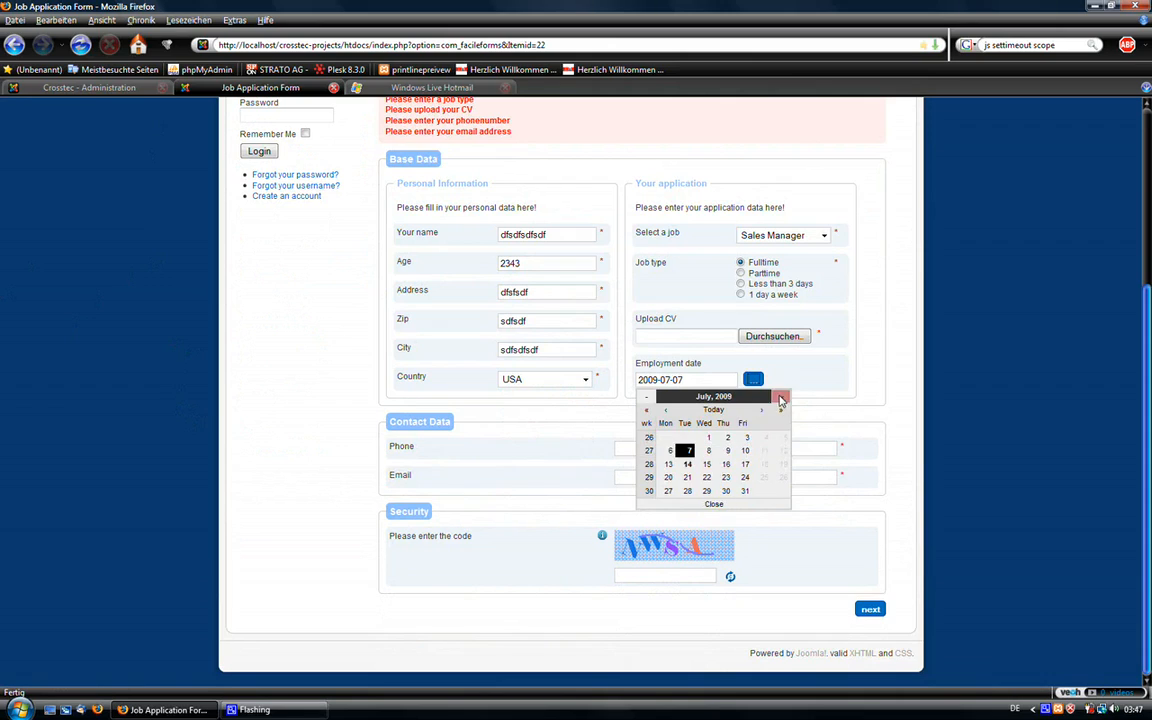
Fill in Contact Data with a dummy phone number and email entry, and enter the displayed security code.
left_click(781, 397)
left_click(651, 448)
type("sdf")
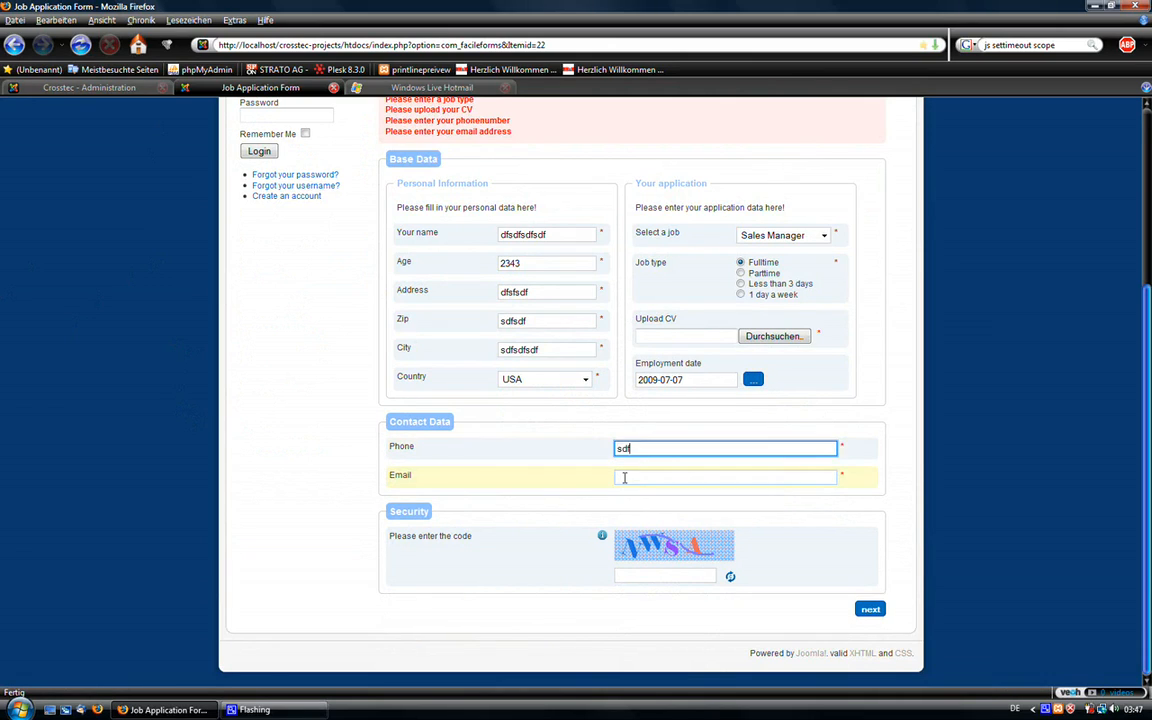
type("sfs")
left_click(642, 477)
type("fsfsdfsdf")
left_click(647, 573)
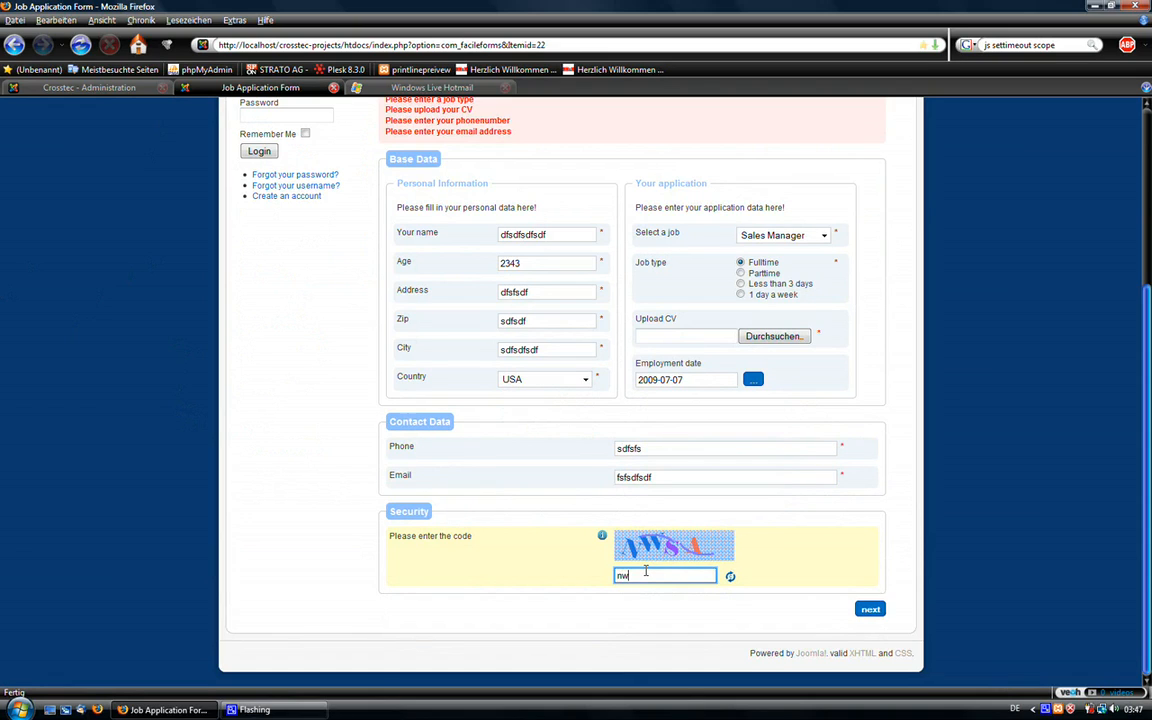
type("nwsa")
Attach quickmode_form.jpg from the Desktop as the CV upload and try to advance to the next page.
scroll(614, 444, "up", 1)
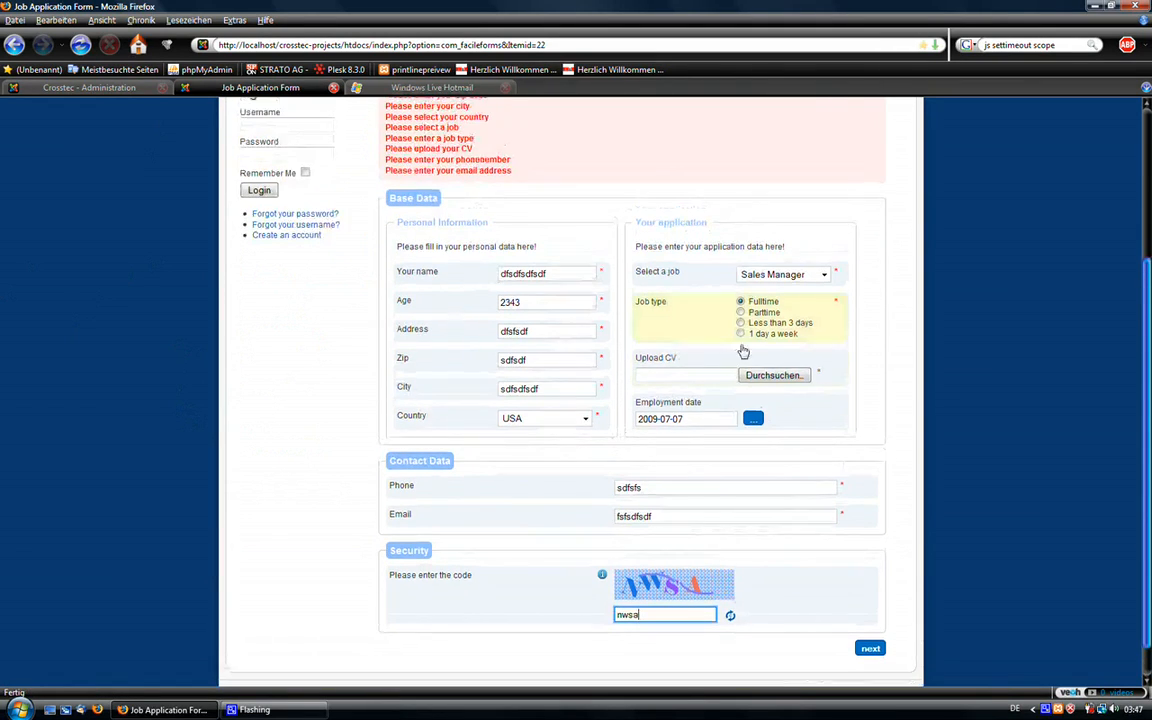
left_click(660, 374)
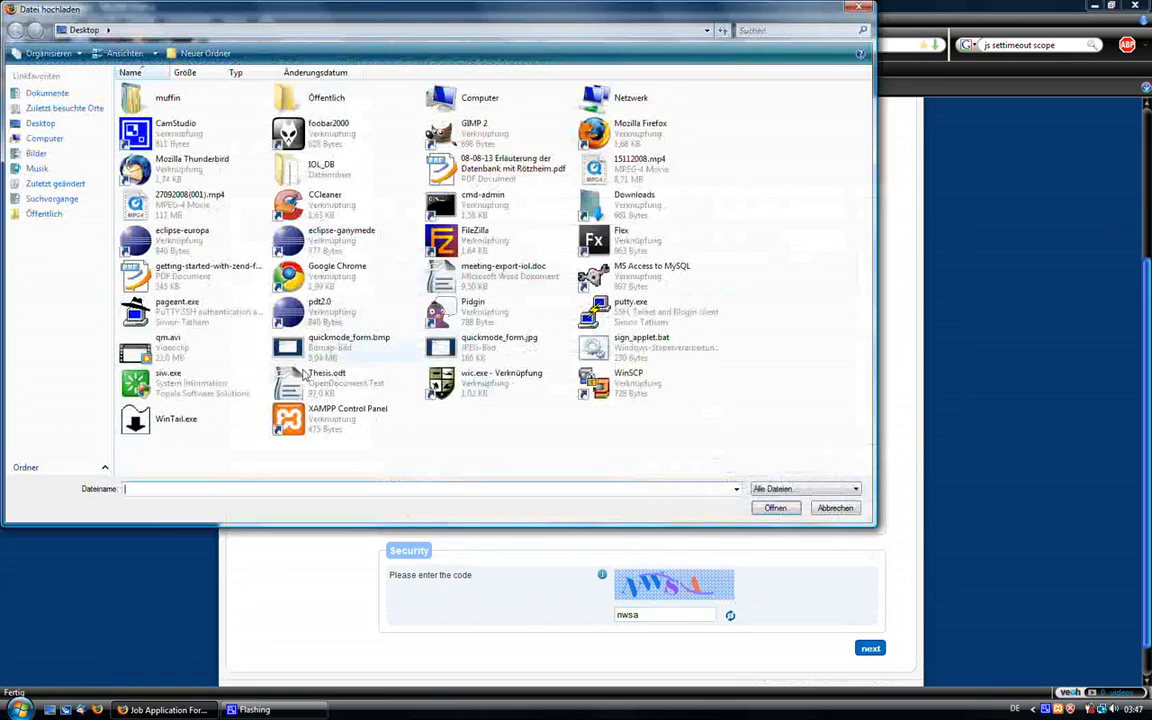
double_click(440, 340)
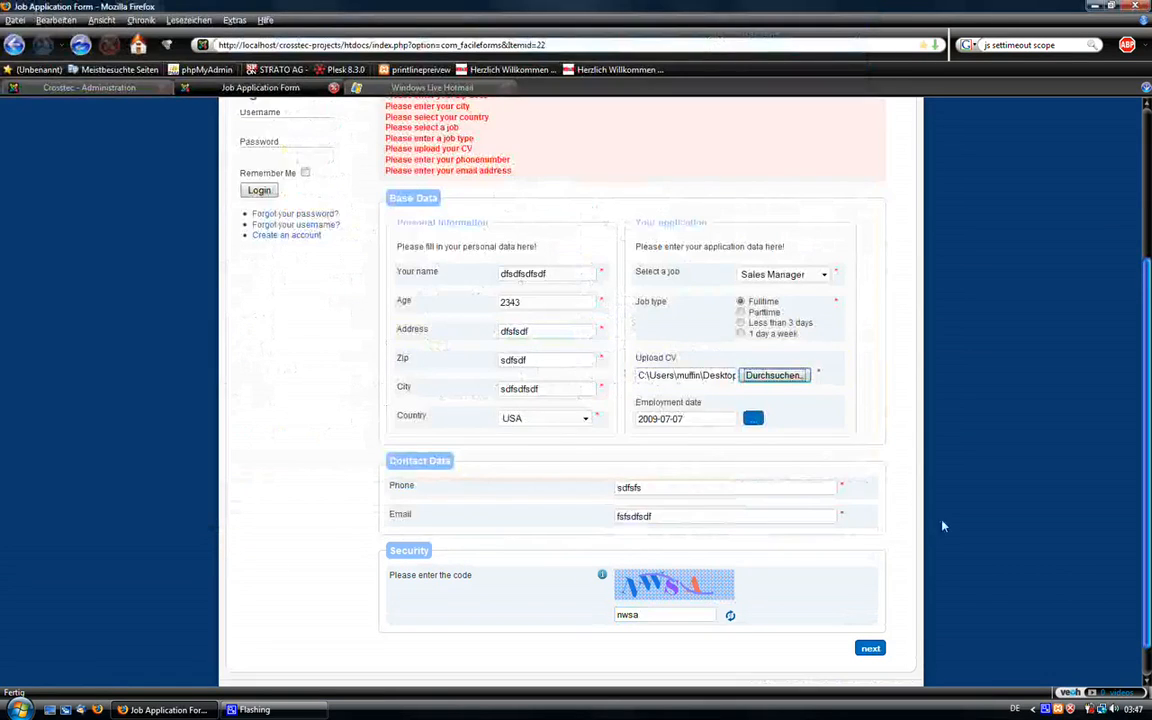
scroll(900, 550, "down", 1)
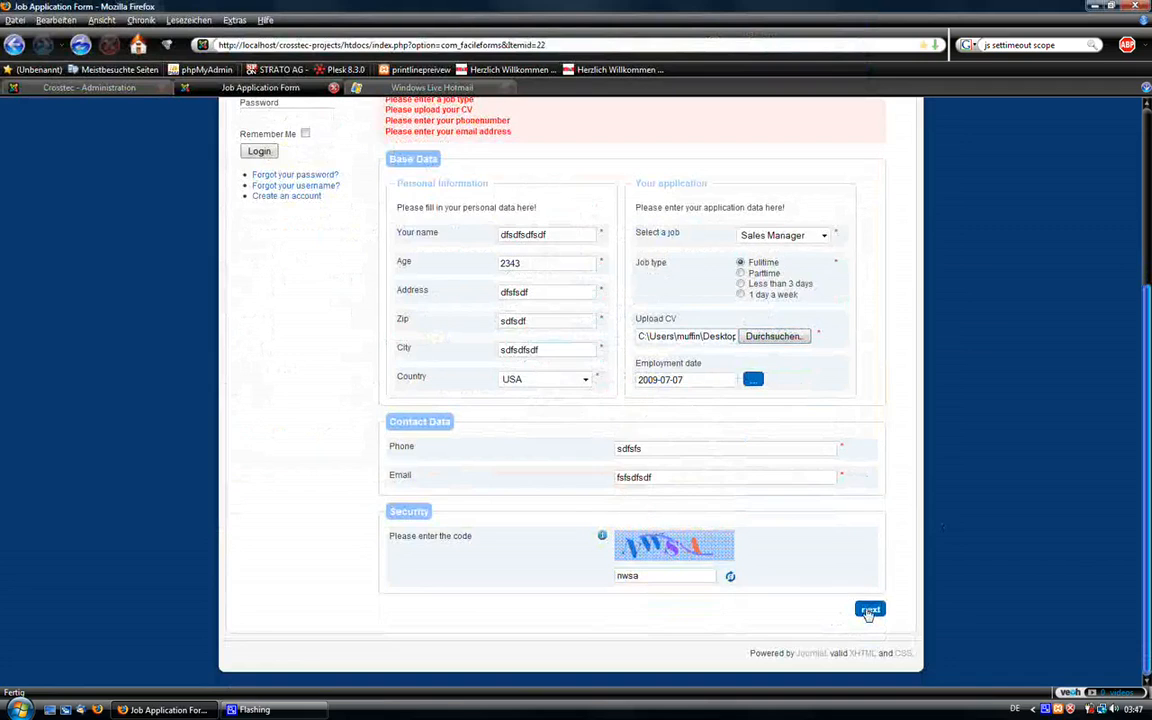
left_click(869, 611)
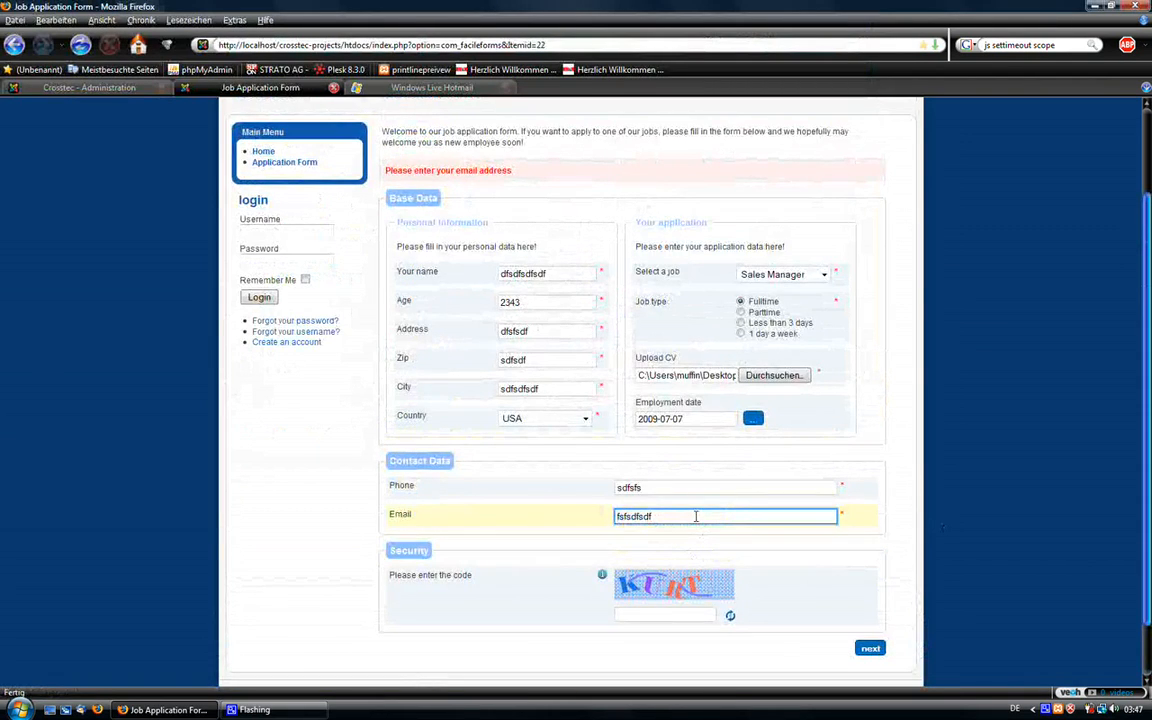
Complete the Email field as a full dummy address with a domain and advance to the form's second page.
key("alt+Tab")
left_click(696, 516)
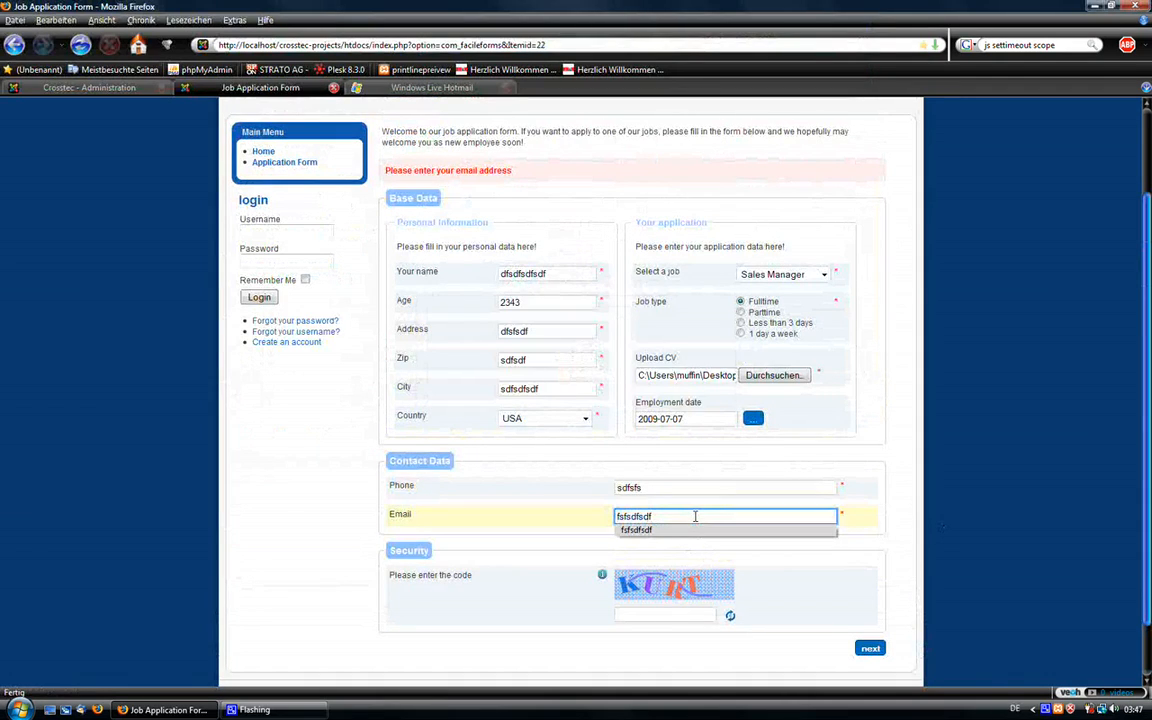
type("@sdfsd")
type("f.de")
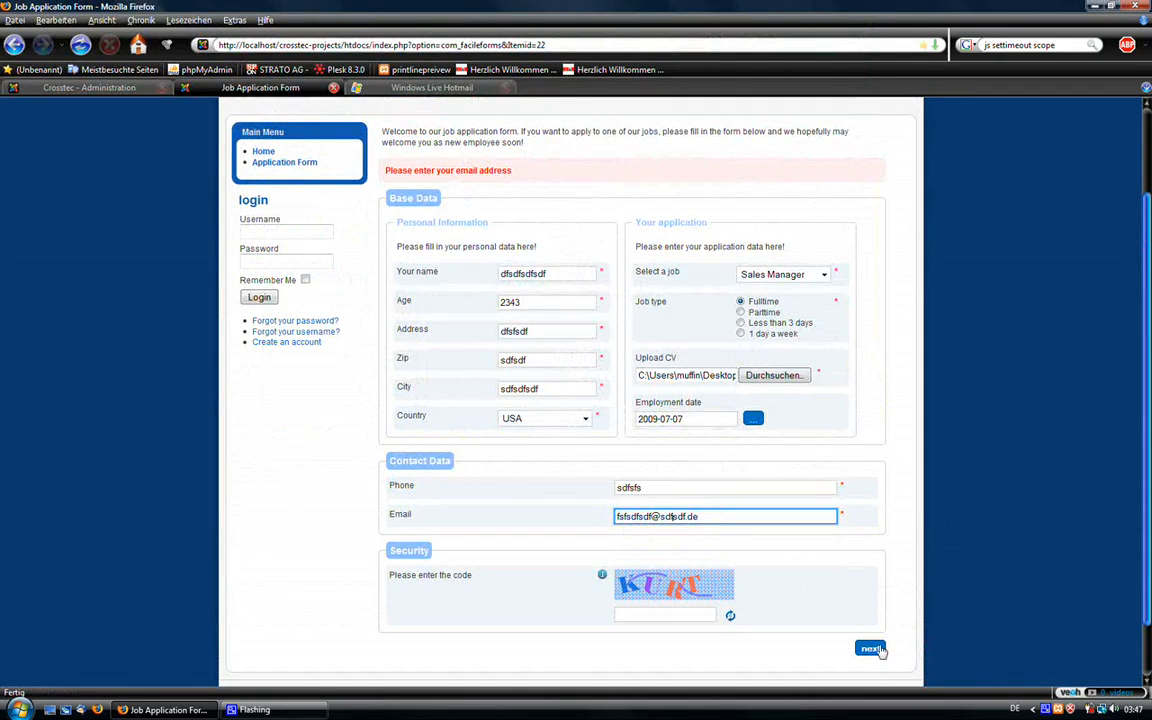
left_click(815, 621)
left_click(869, 648)
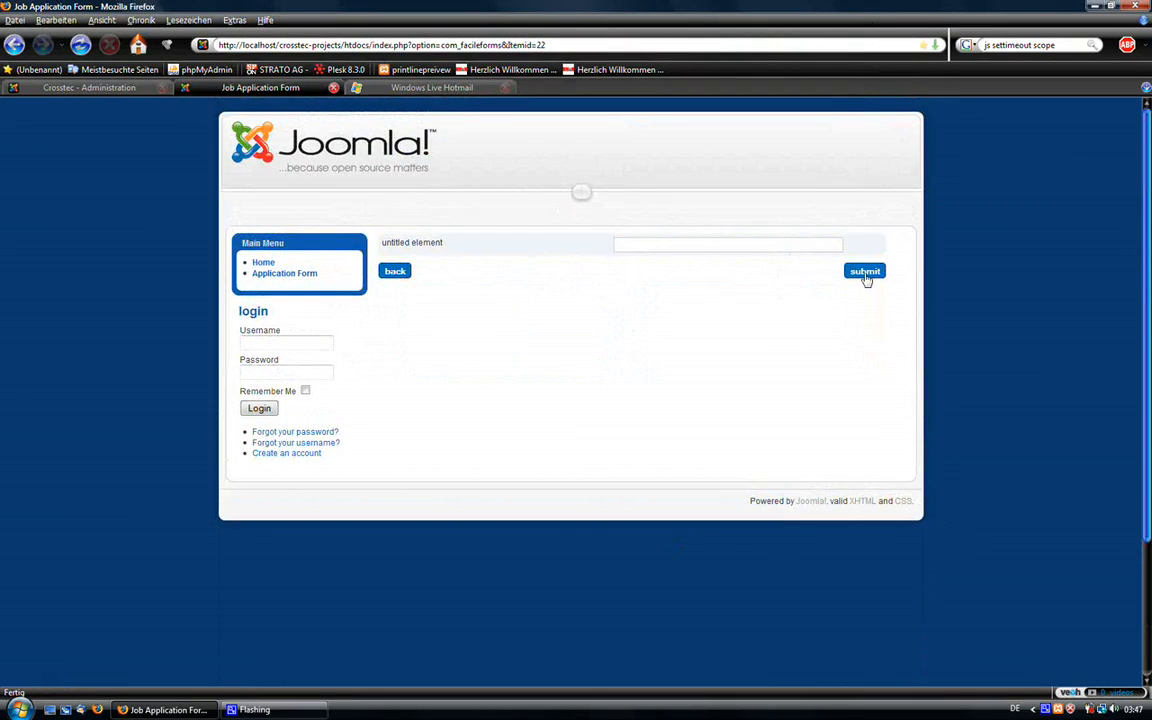
Go back to the form's first page and review the entered data and the security section.
left_click(396, 273)
scroll(760, 548, "down", 3)
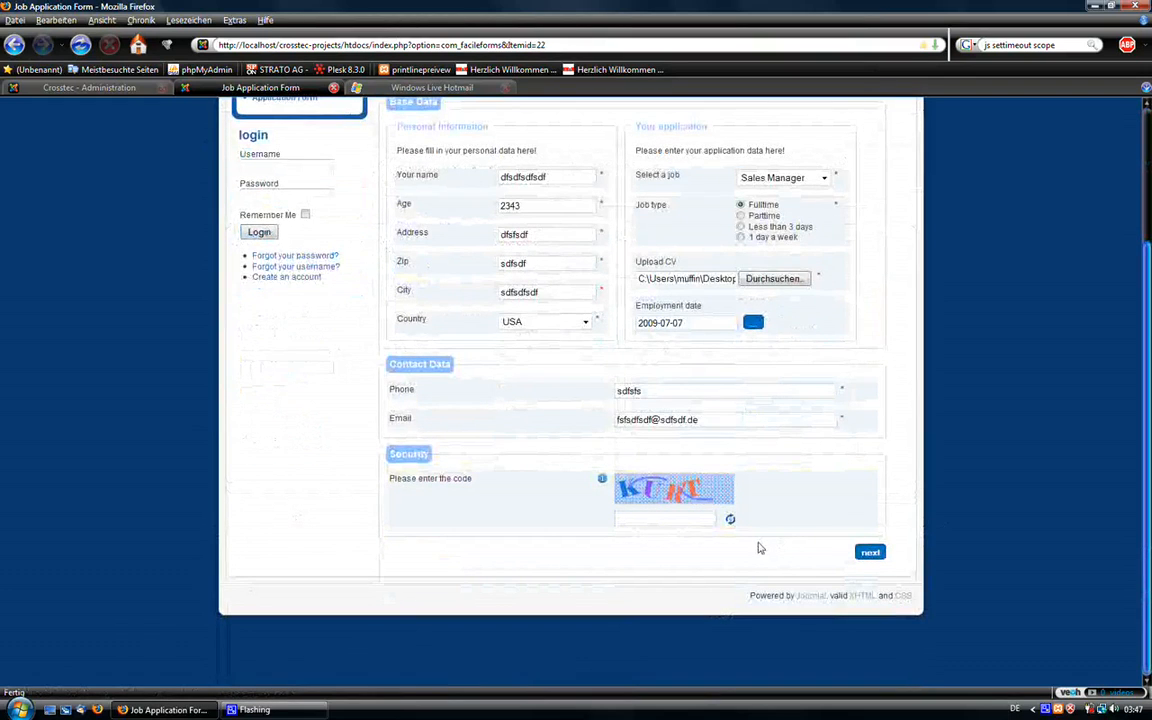
scroll(760, 548, "up", 3)
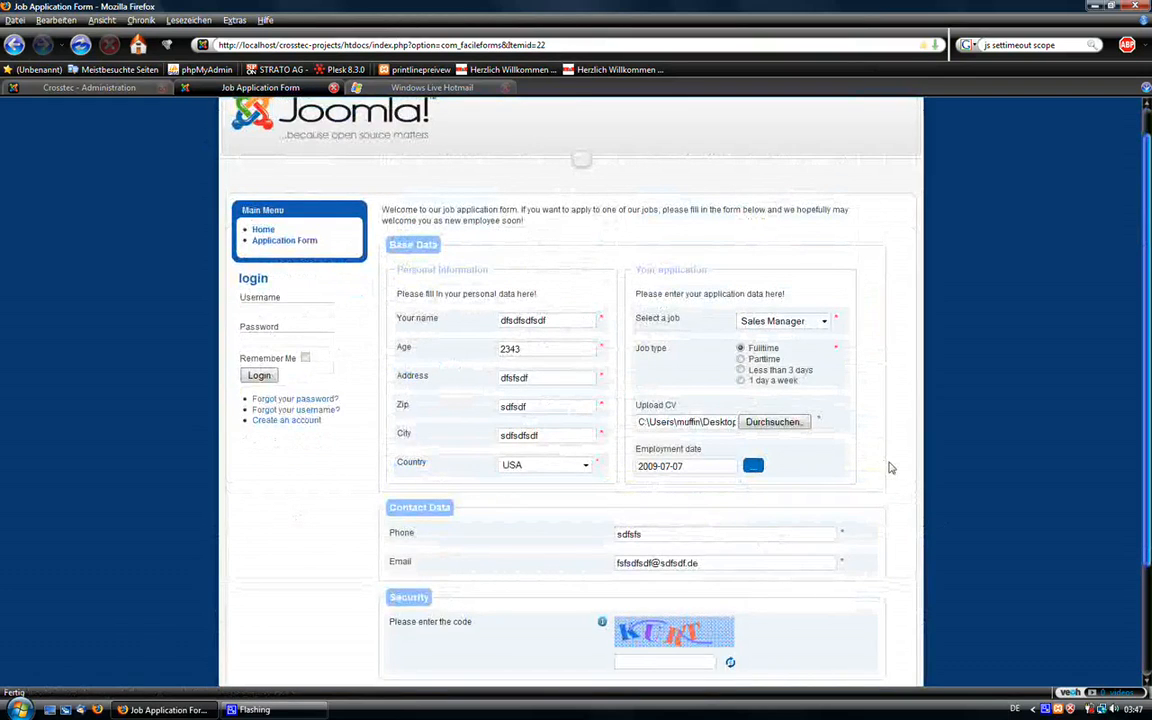
scroll(891, 467, "down", 2)
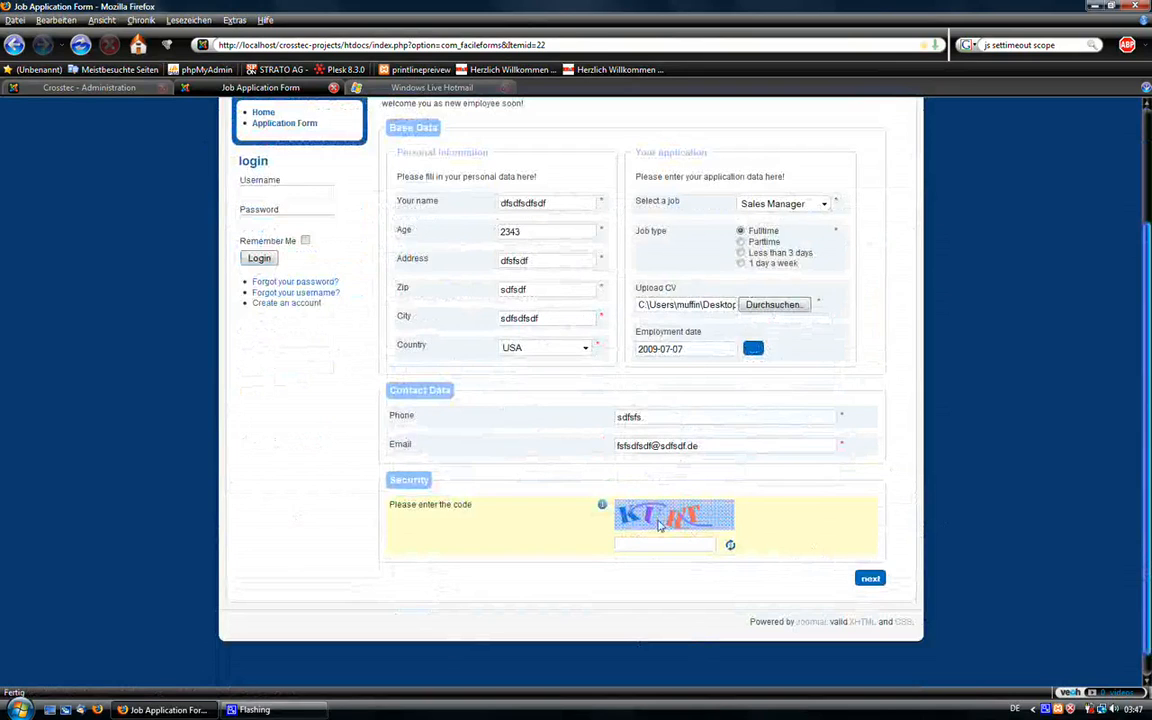
Switch back to the Job Application Form's editor in the Crosstec administration.
left_click(89, 88)
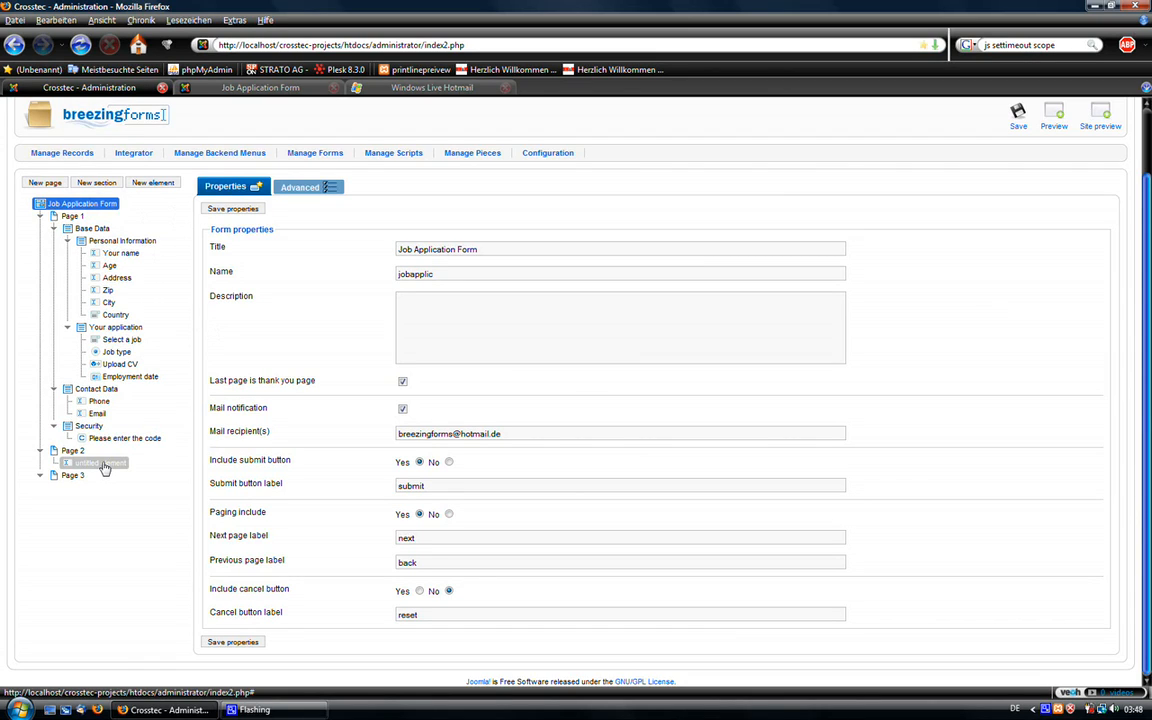
right_click(1047, 709)
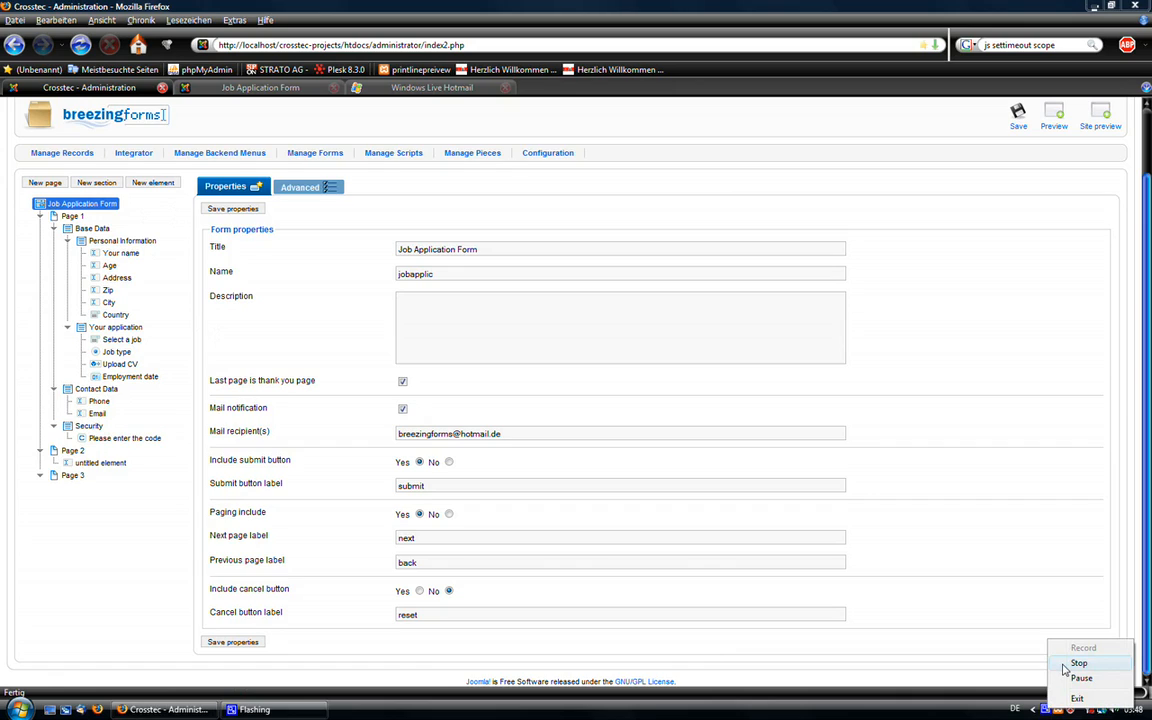